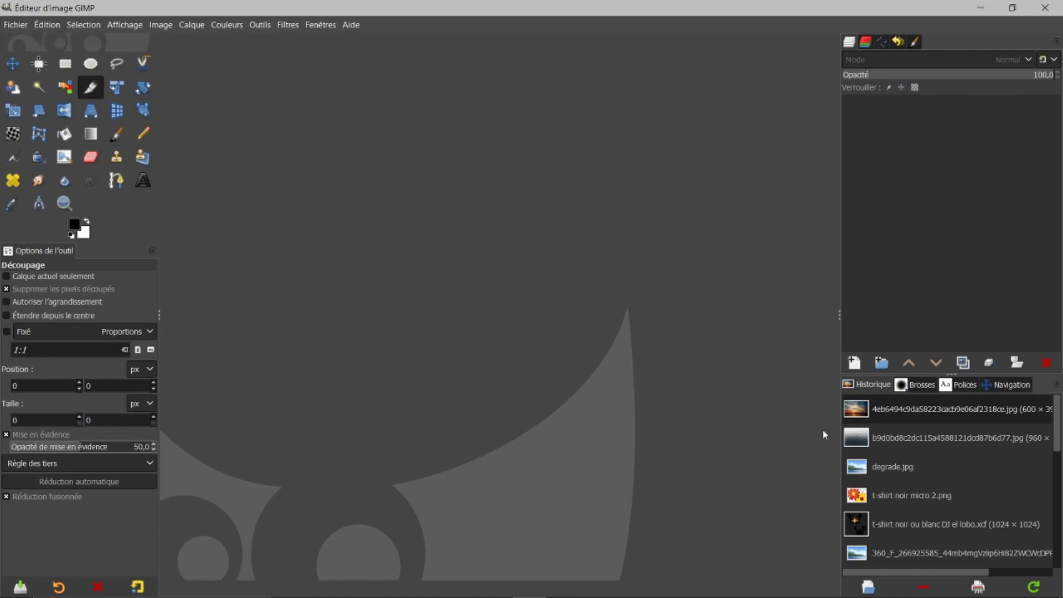
Open the dark water photo and the sunset photo from the document history, and return to the water photo.
double_click(855, 439)
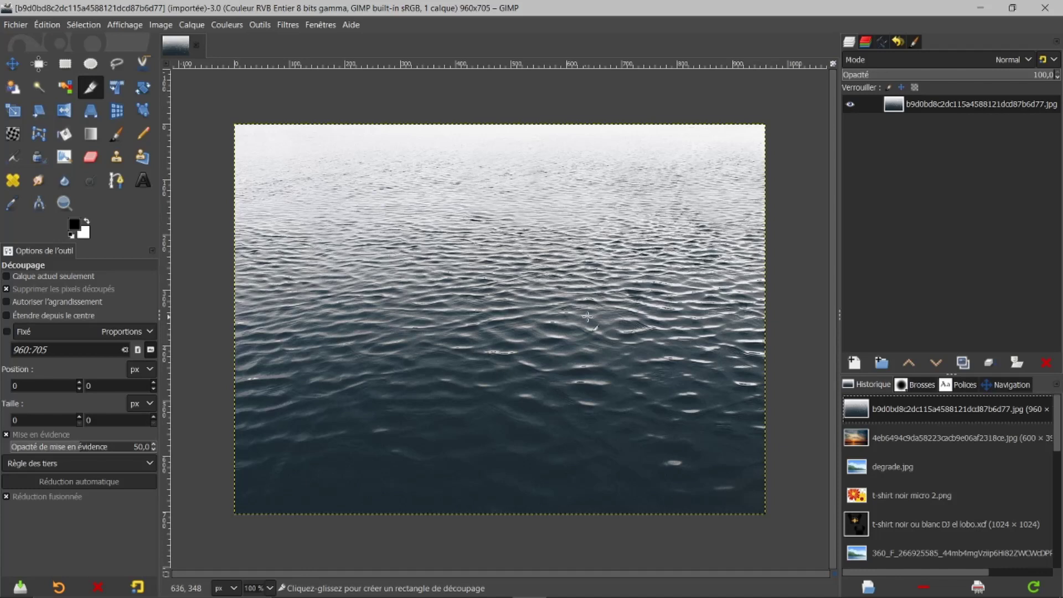
click(853, 439)
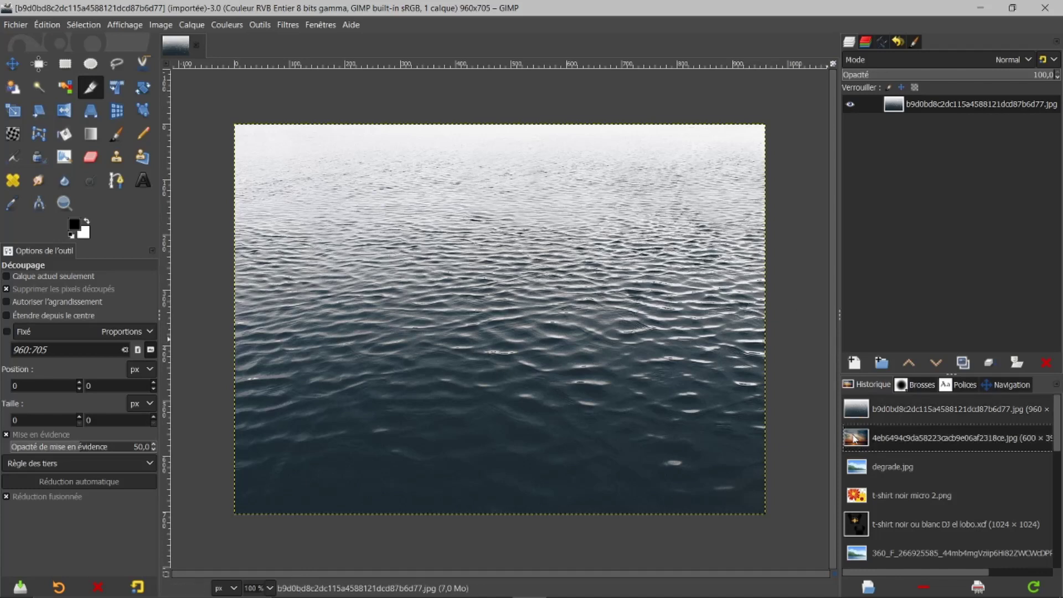
double_click(854, 439)
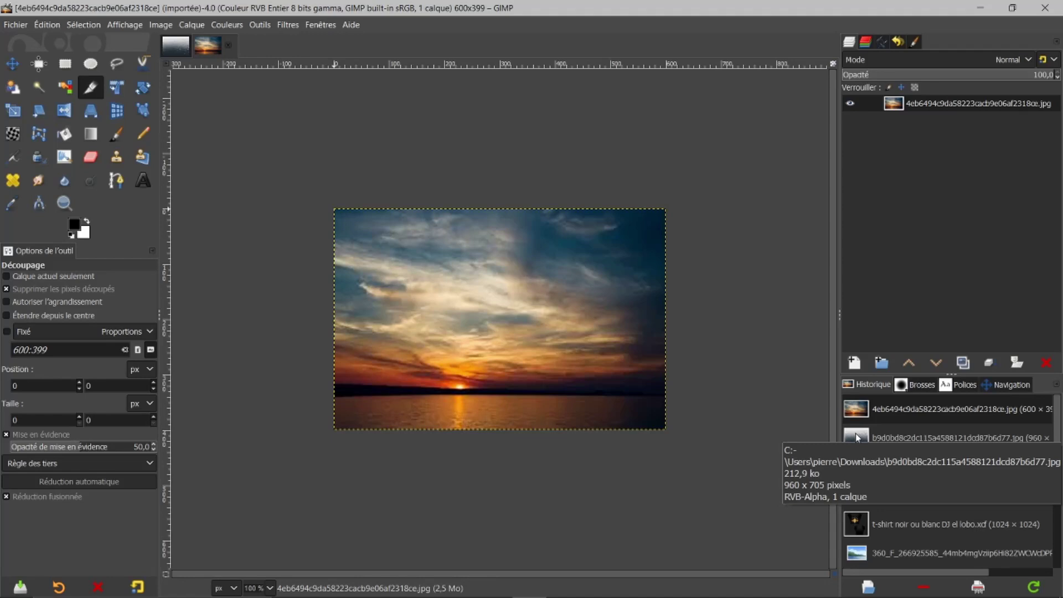
click(175, 46)
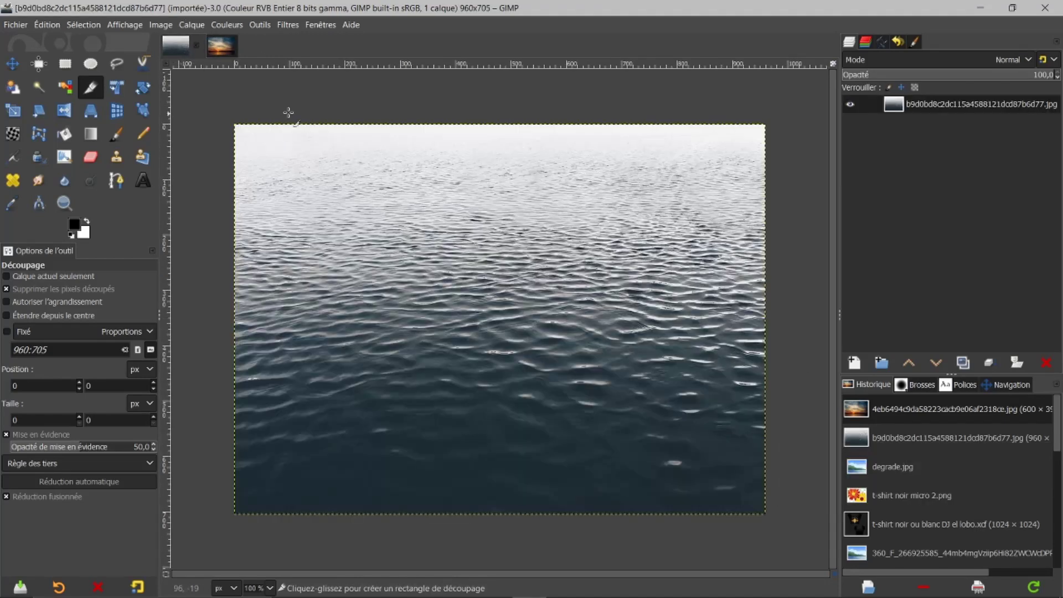
click(219, 46)
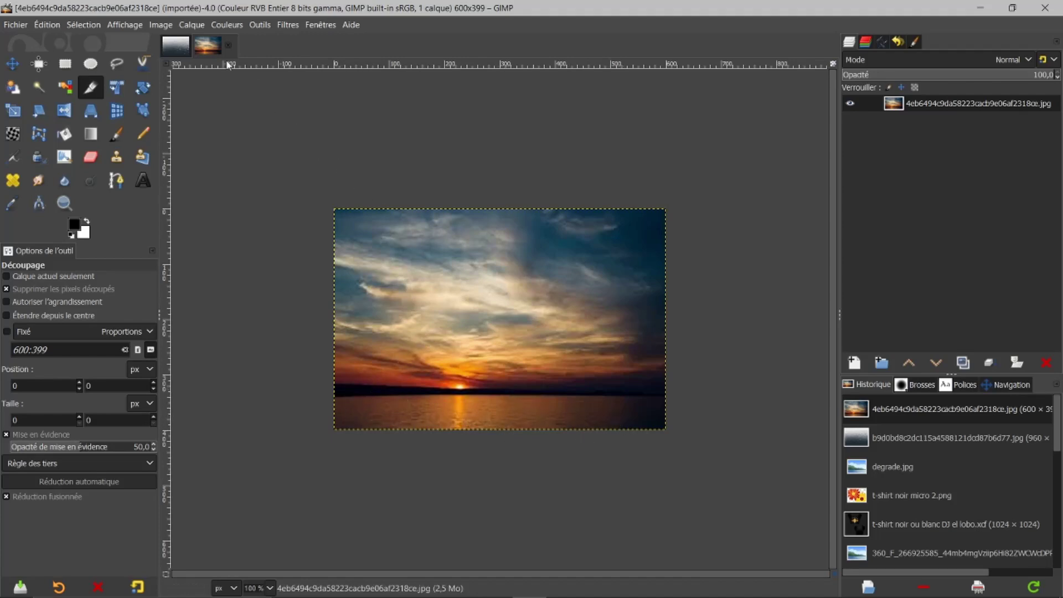
click(177, 48)
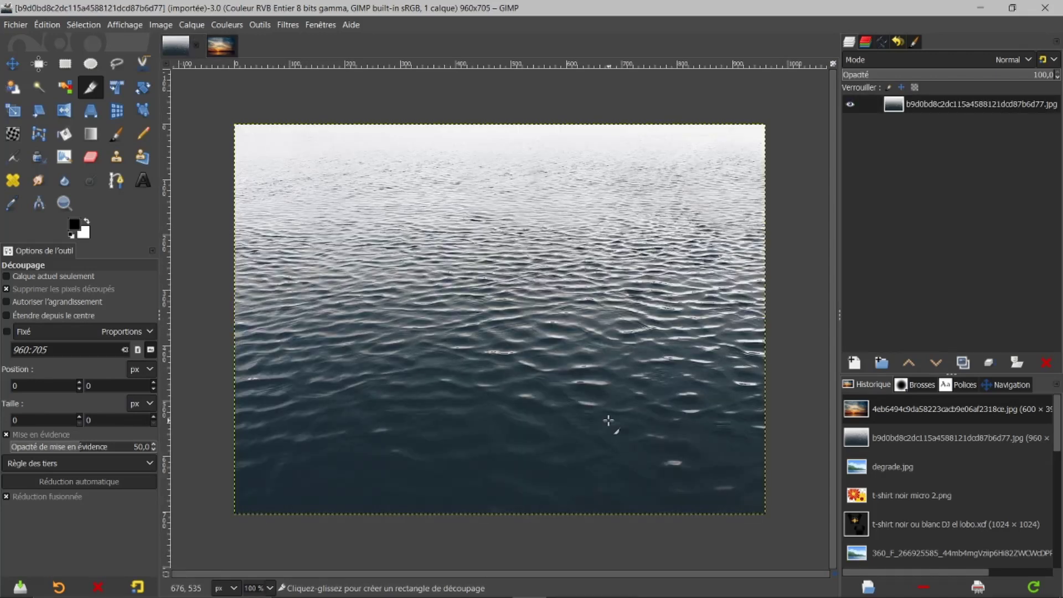
Start a 3D transform on the water layer and review its vanishing point, offset and angle settings.
scroll(577, 378, down, 1)
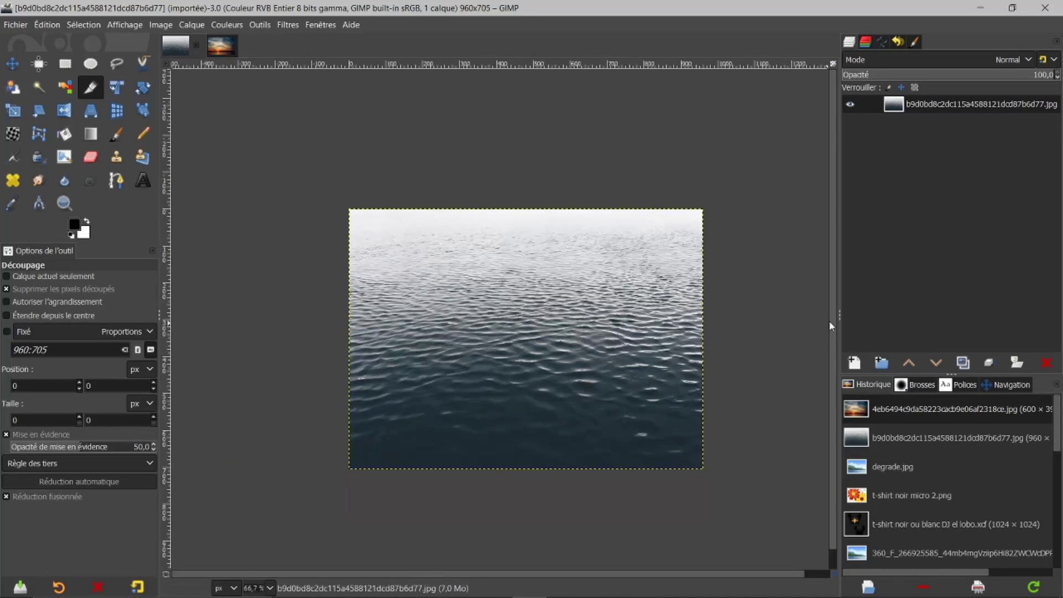
scroll(831, 321, down, 1)
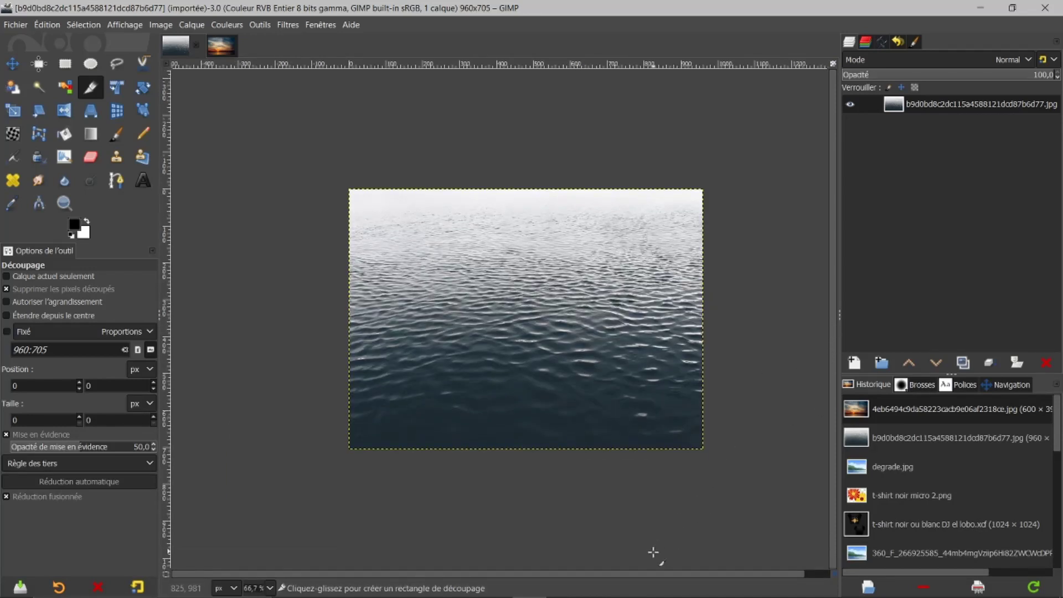
drag(641, 574, 676, 580)
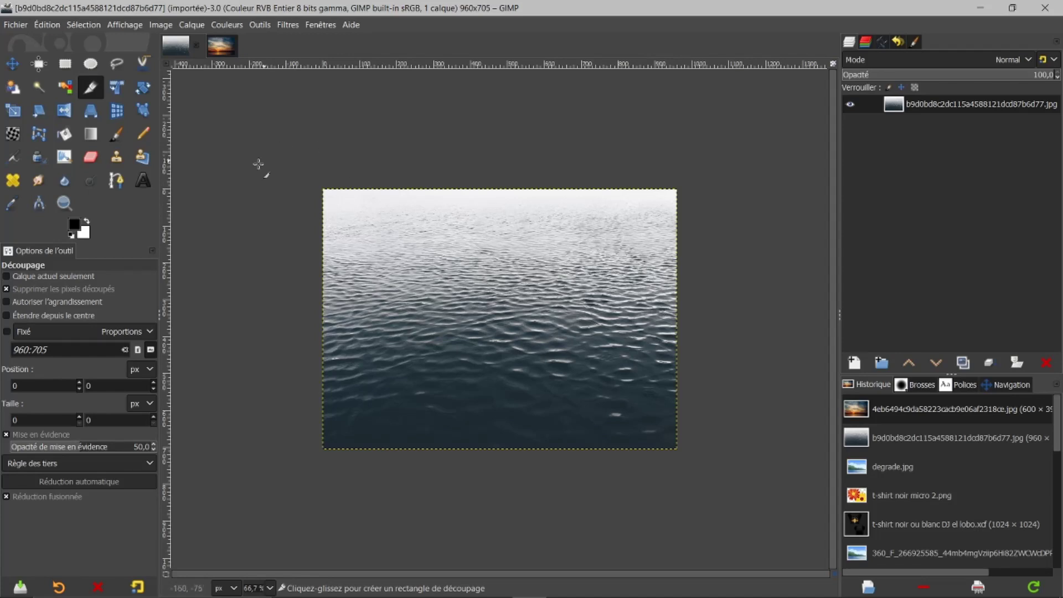
click(114, 118)
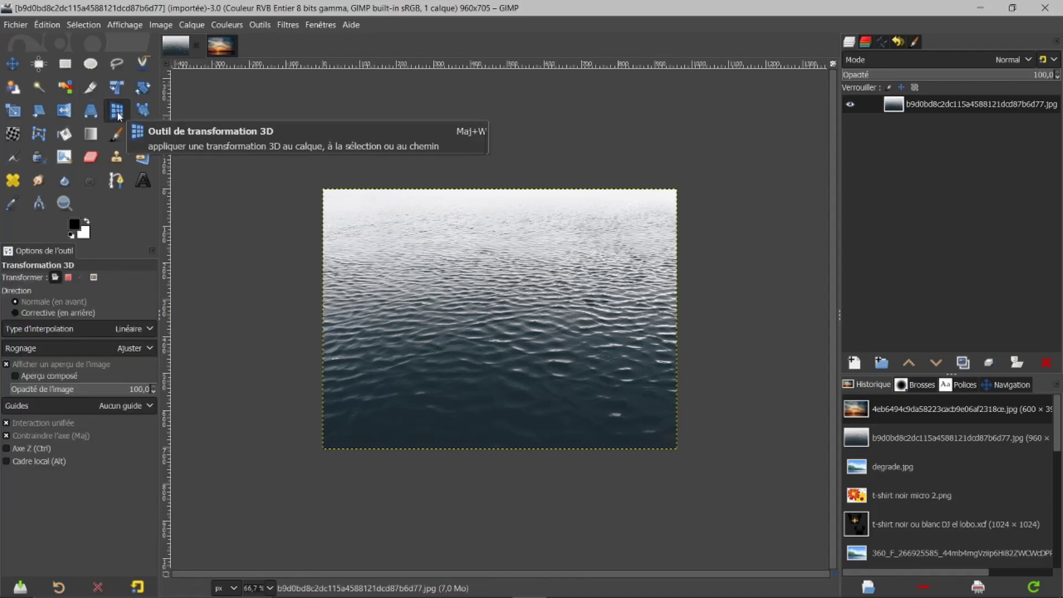
click(417, 286)
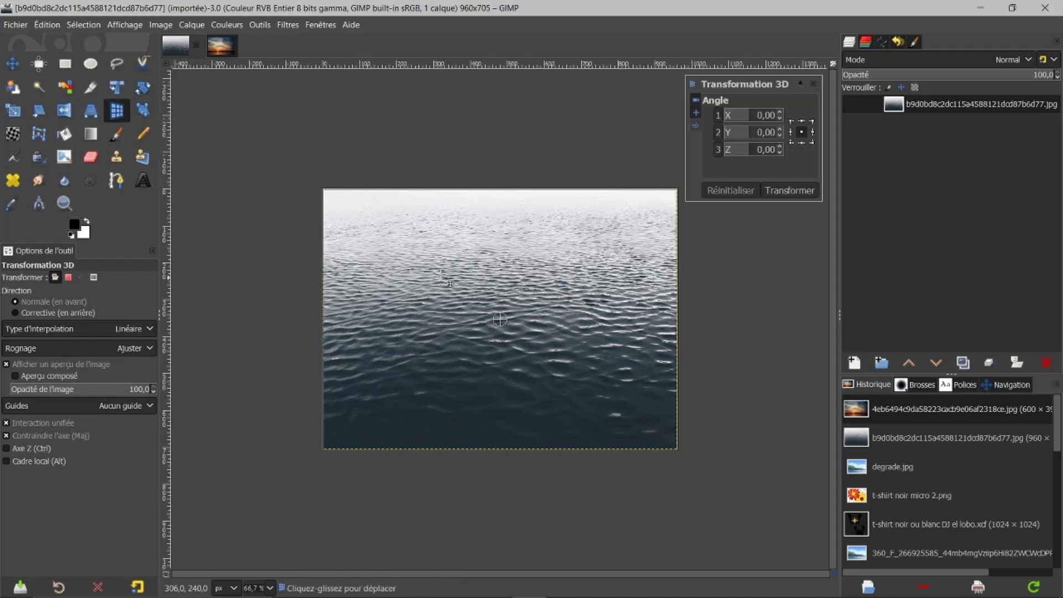
click(695, 100)
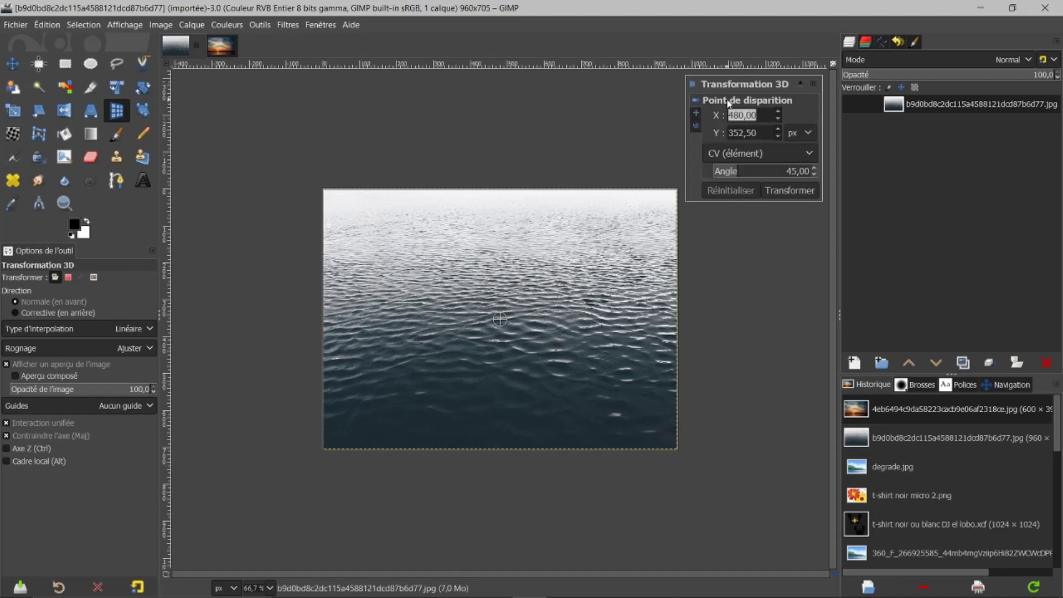
click(698, 113)
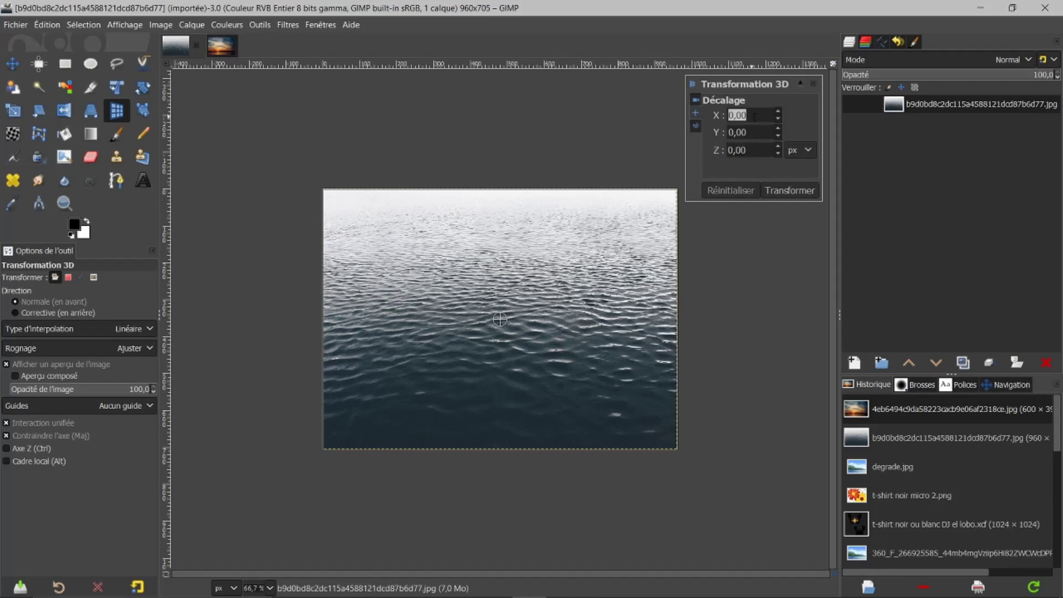
click(695, 127)
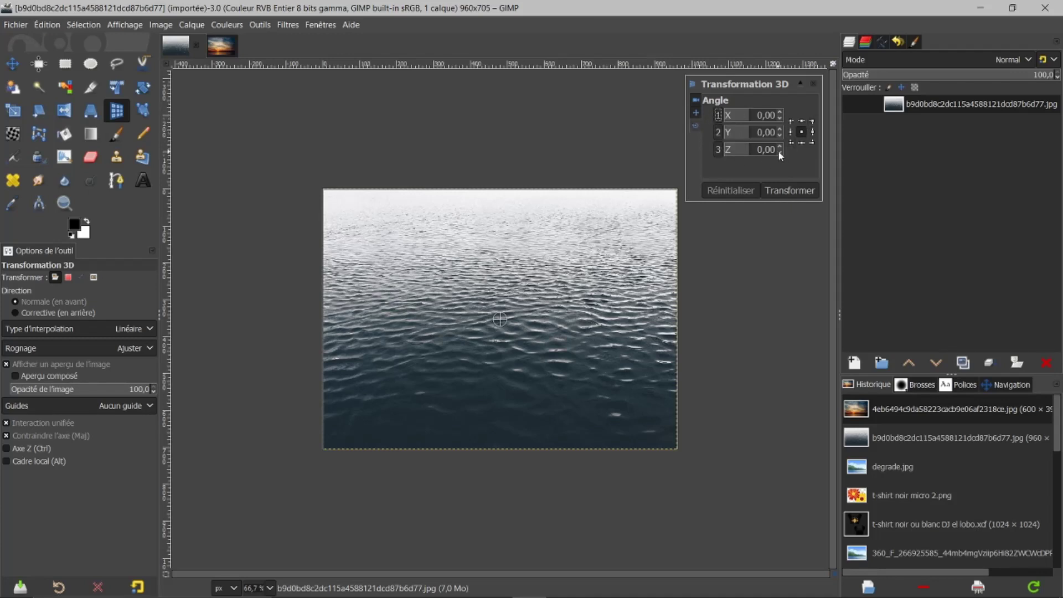
Try rotating the water layer about the Z, Y and X axes in turn, resetting the transform after each trial.
scroll(779, 145, up, 16)
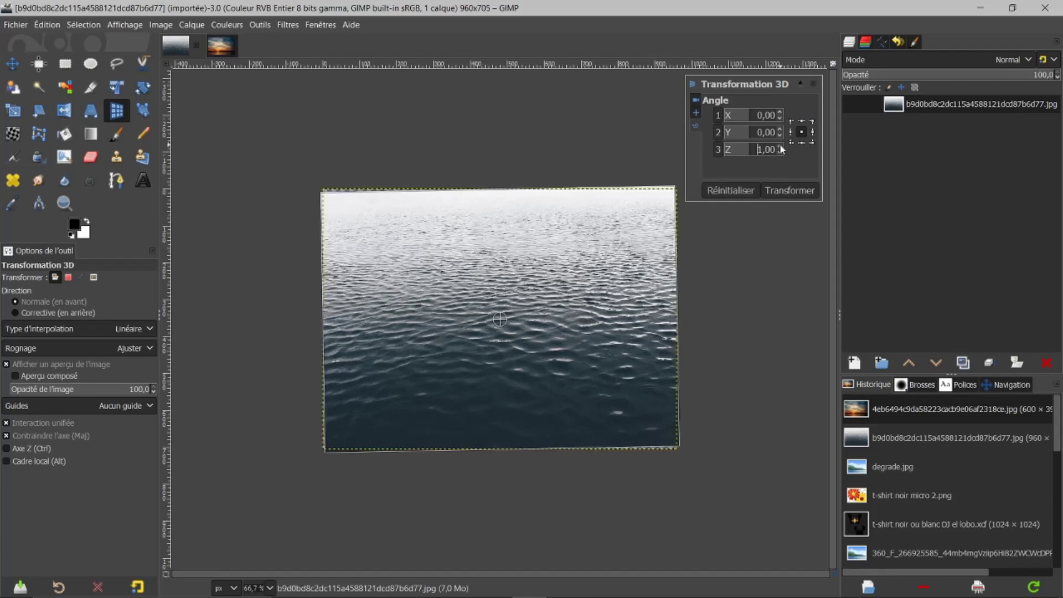
click(729, 195)
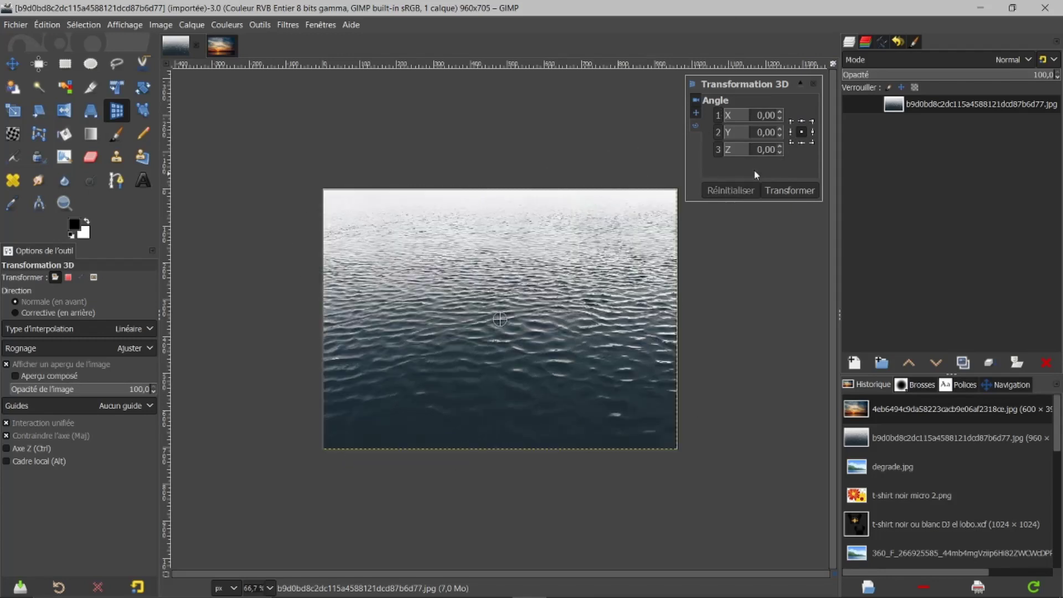
scroll(779, 128, up, 20)
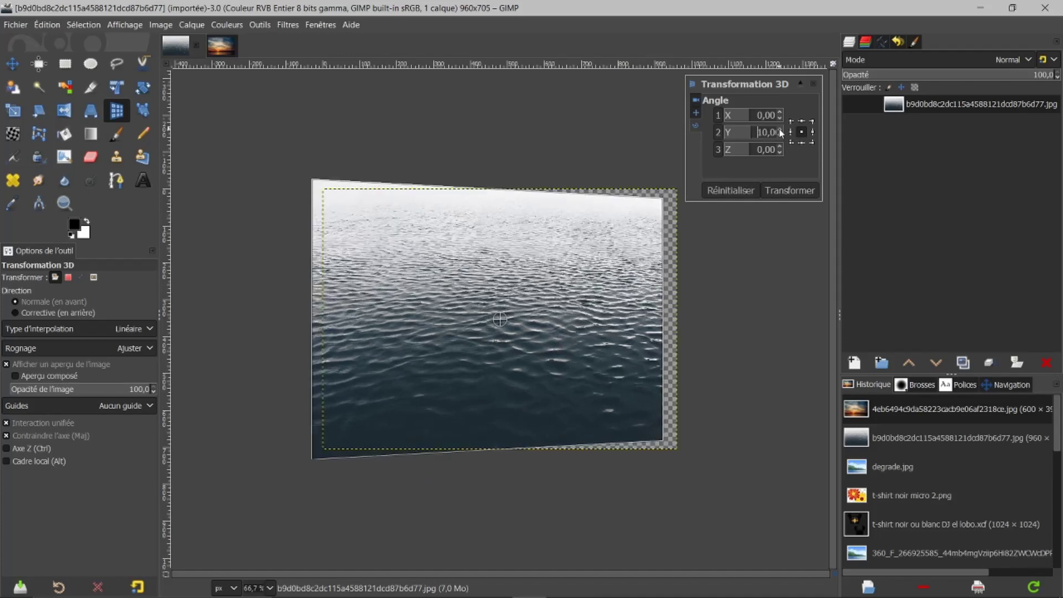
click(734, 189)
scroll(779, 111, up, 20)
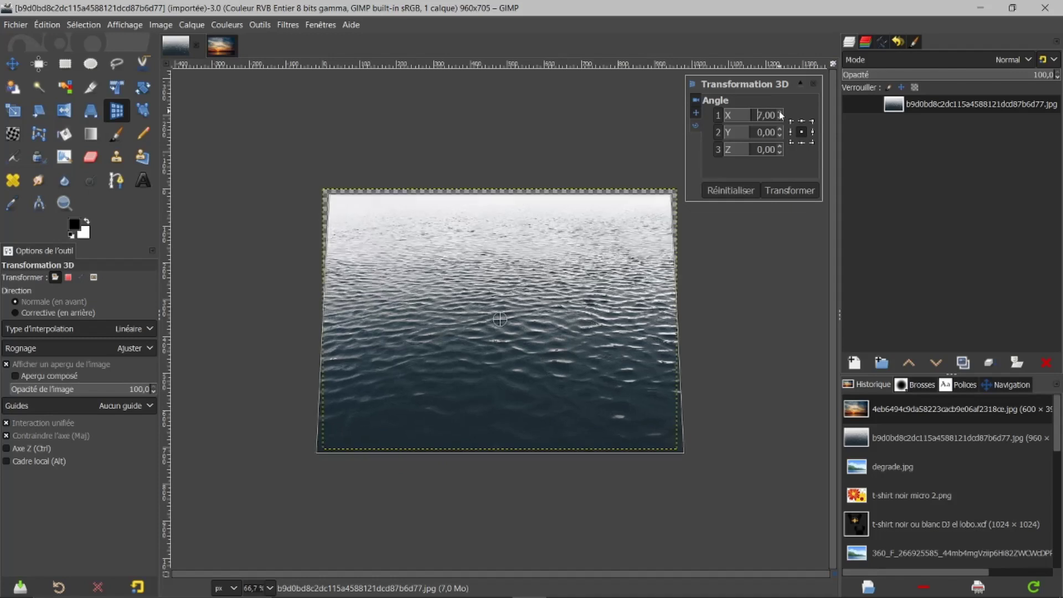
click(736, 195)
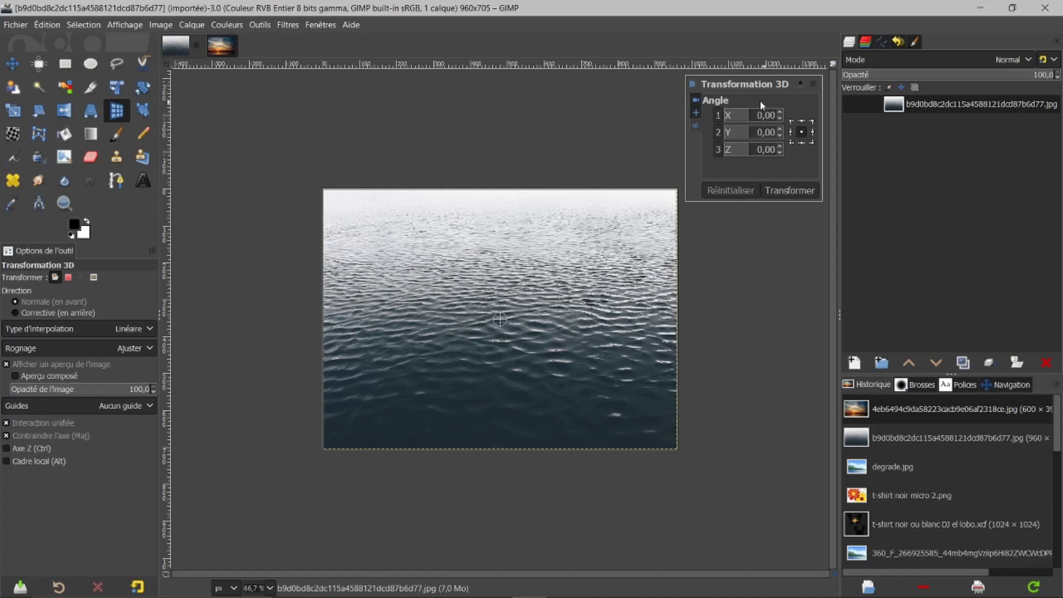
Try a slight freehand rotation of the water layer about the Y axis, and reset it.
click(696, 124)
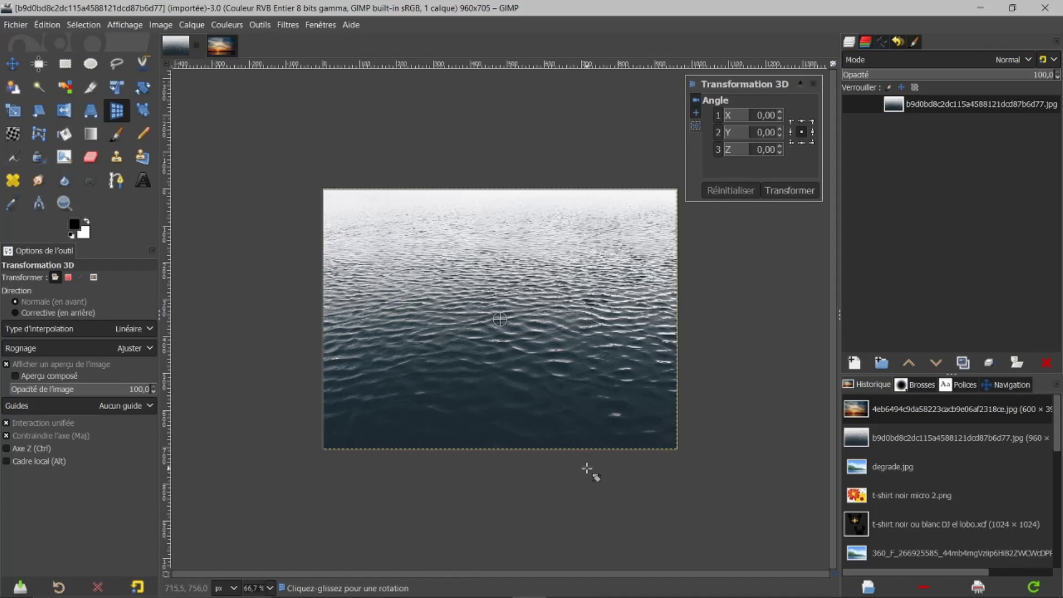
mouse_move(589, 464)
mouse_down()
mouse_move(603, 465)
mouse_move(565, 465)
mouse_move(605, 474)
mouse_move(572, 470)
mouse_move(591, 473)
mouse_up()
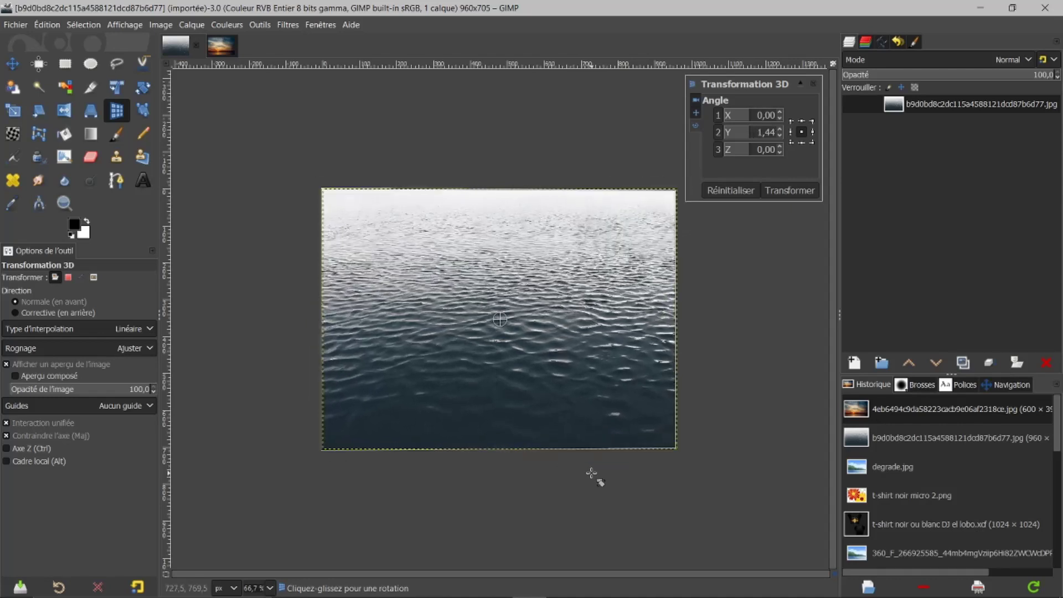
click(741, 193)
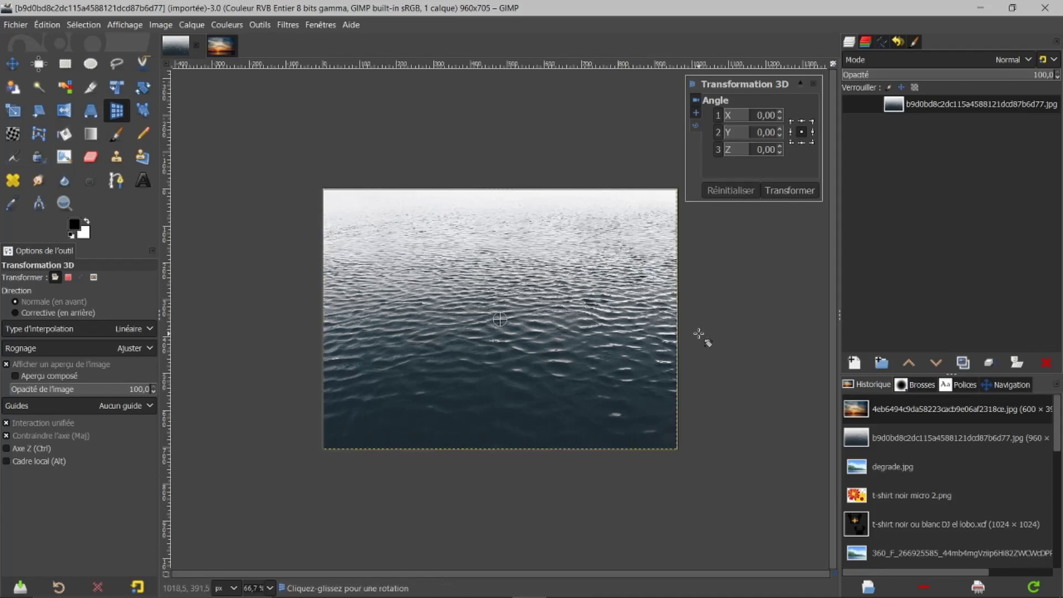
Tilt the water layer backwards about the X axis to an angle of about 54.72 and apply the 3D transform.
drag(696, 332, 709, 250)
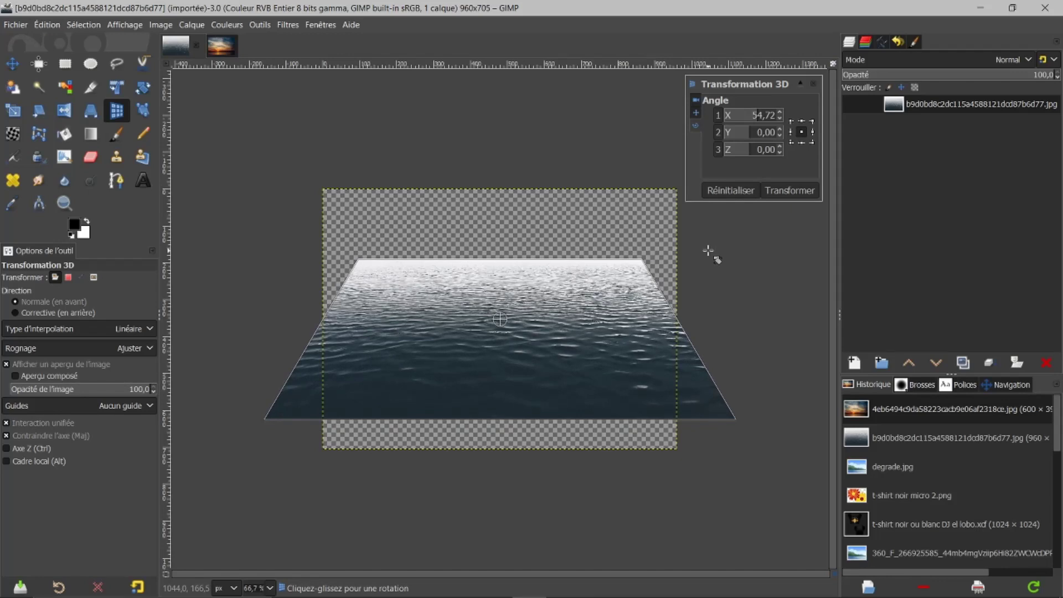
click(790, 191)
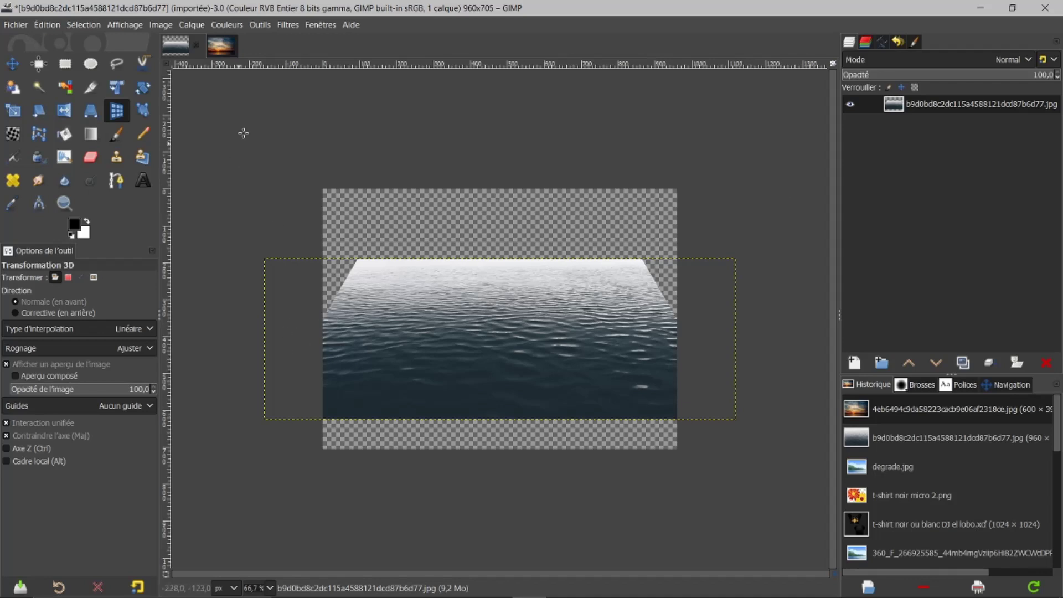
Show all content beyond the canvas to inspect the whole tilted layer, and restore the normal canvas view.
click(118, 24)
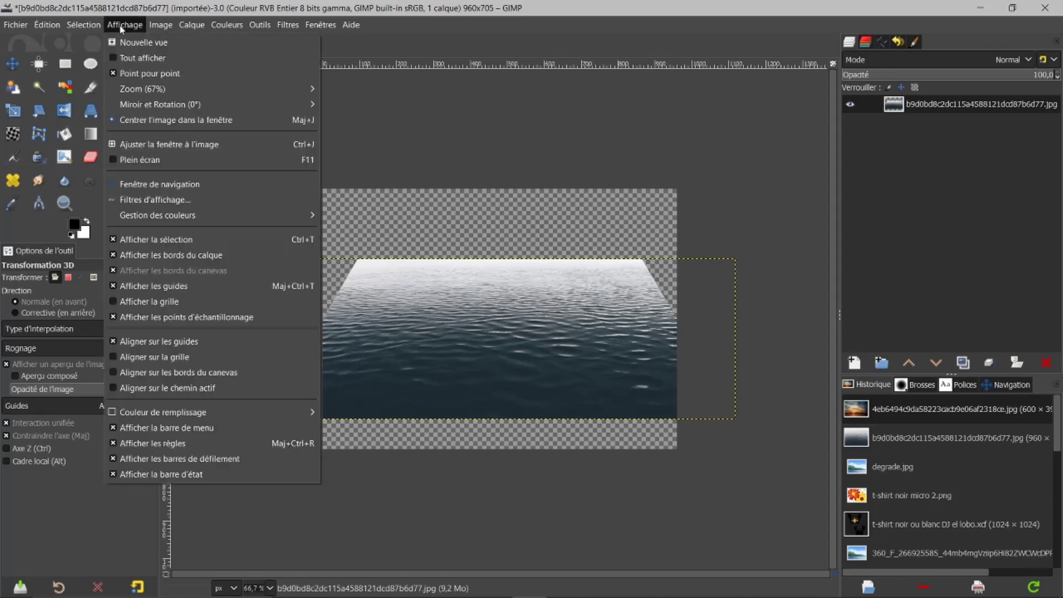
click(112, 60)
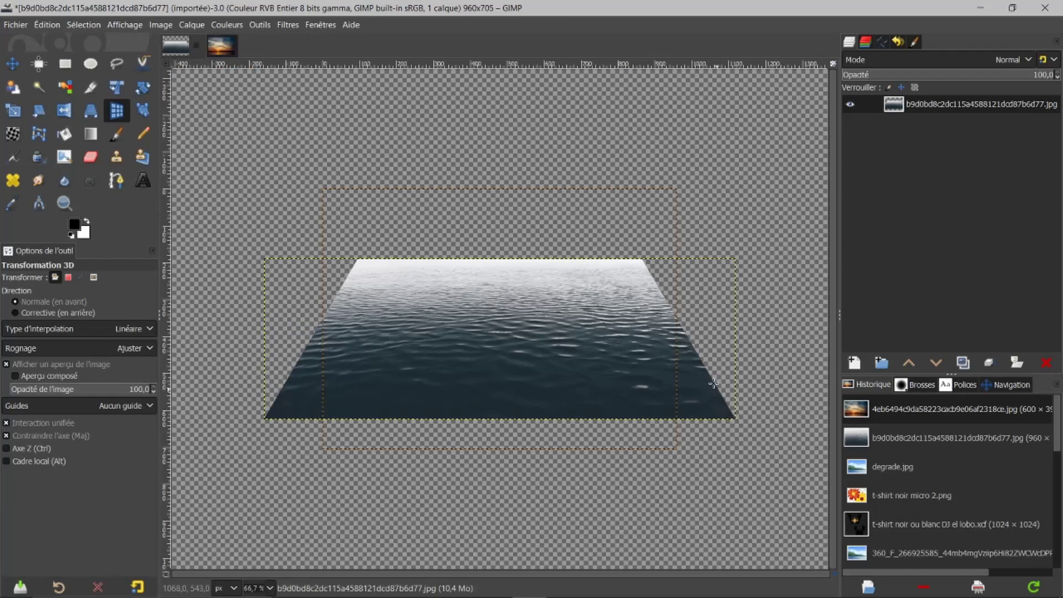
click(116, 24)
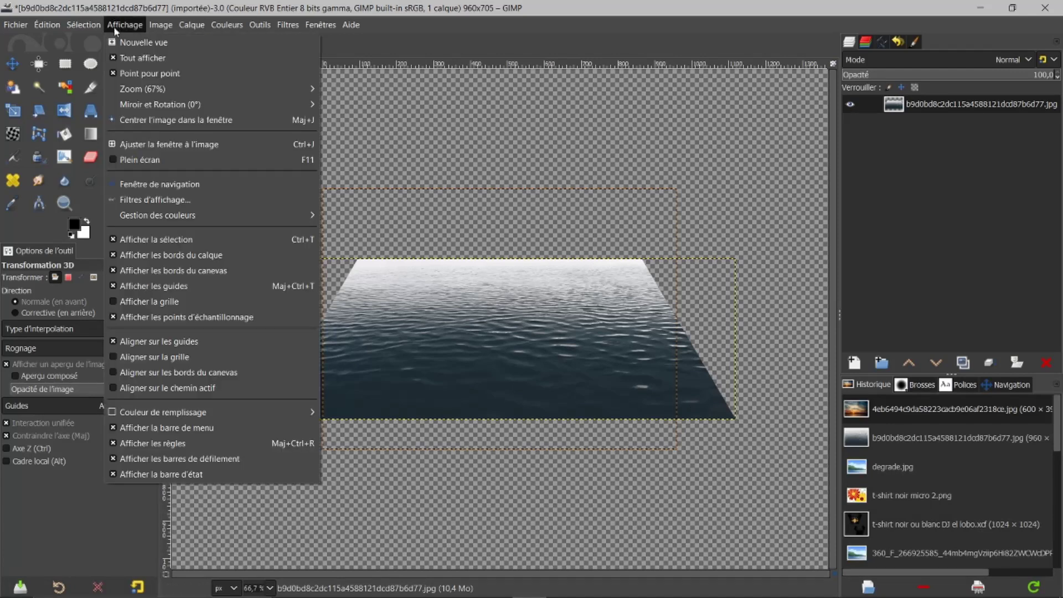
click(121, 62)
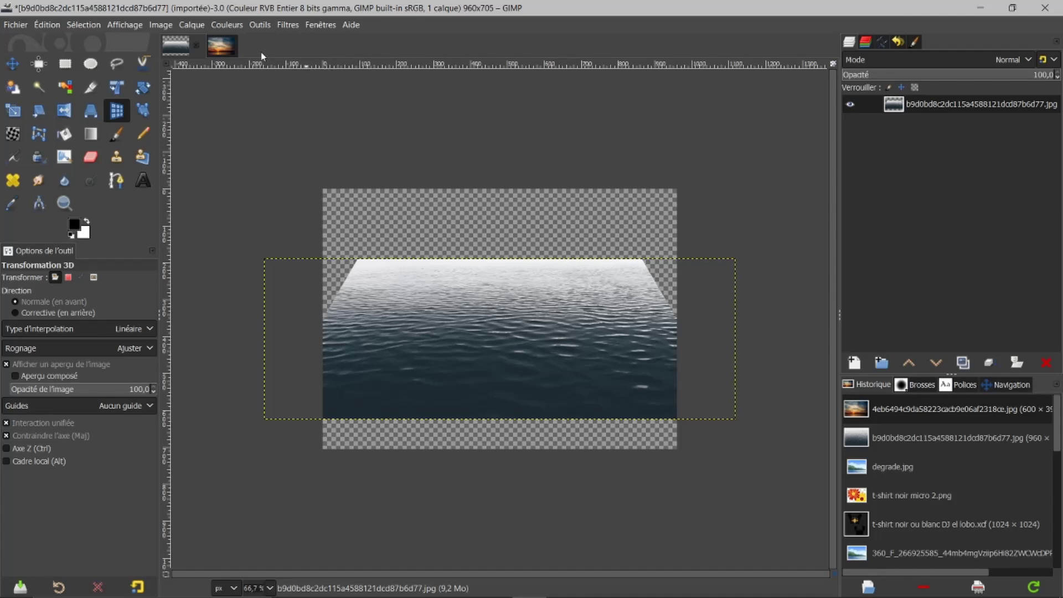
Hide the image rulers and show them again.
click(125, 24)
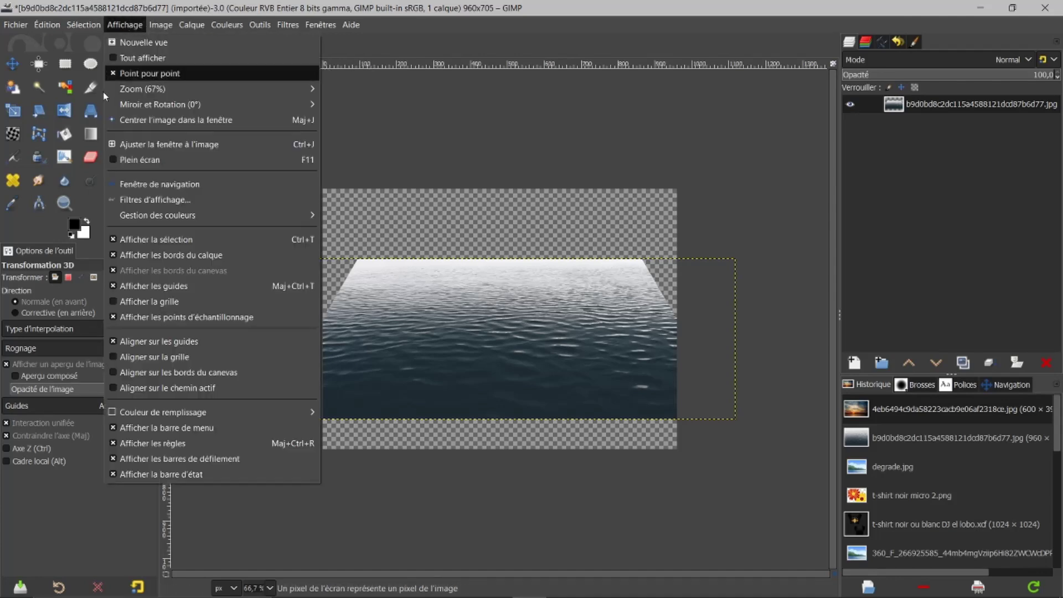
click(113, 443)
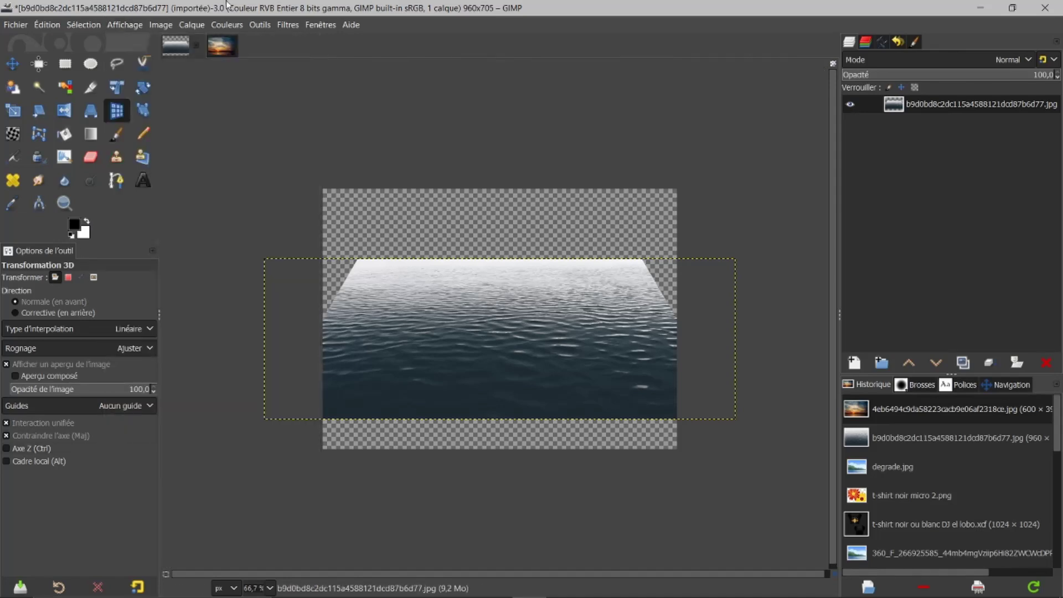
click(132, 26)
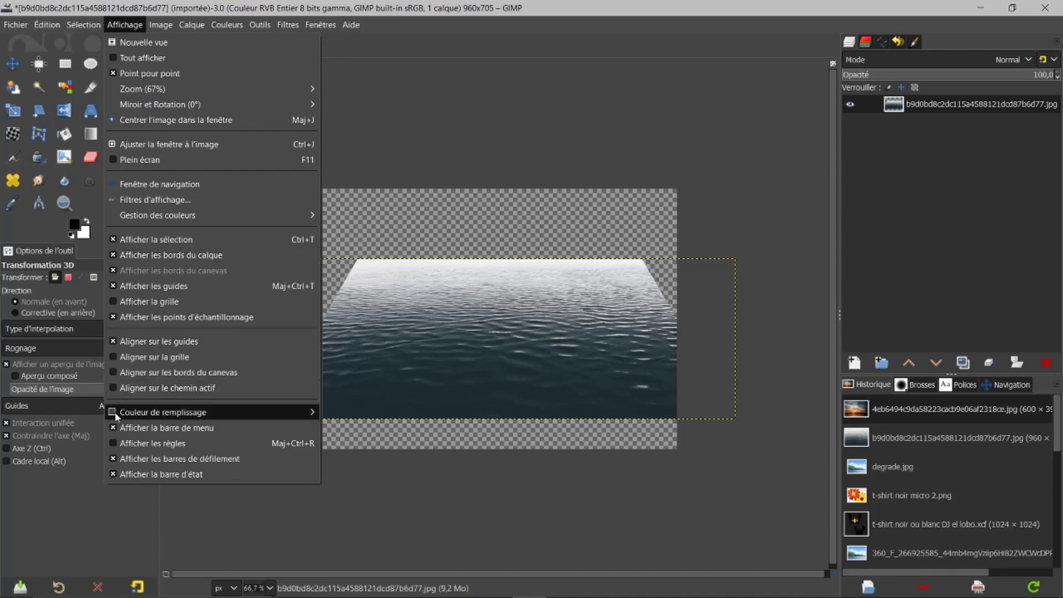
click(112, 444)
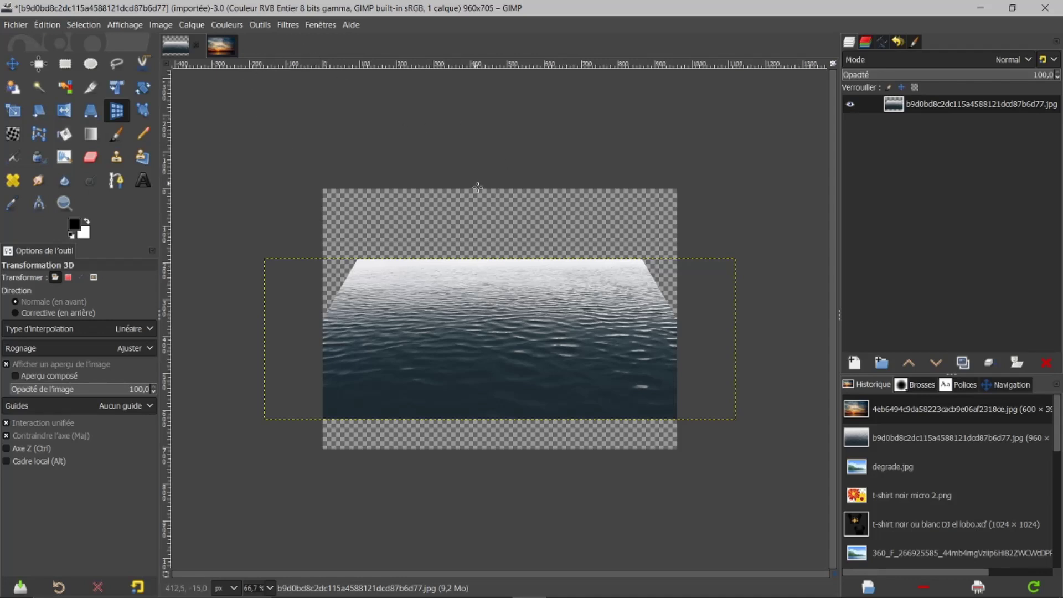
Set the canvas width to 1300 px with the content centred, and crop the image to its content.
click(157, 25)
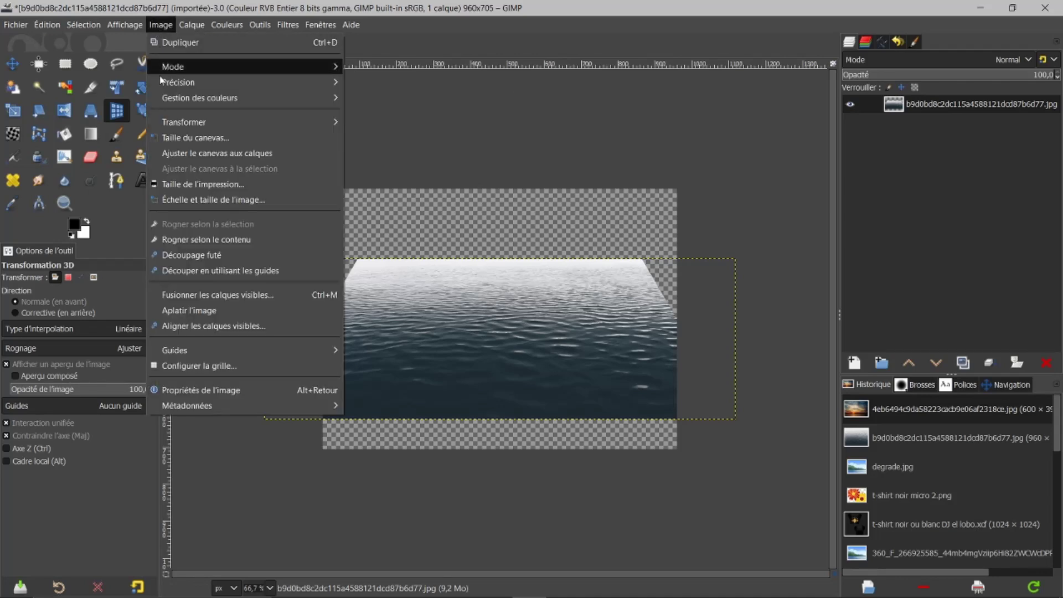
click(185, 139)
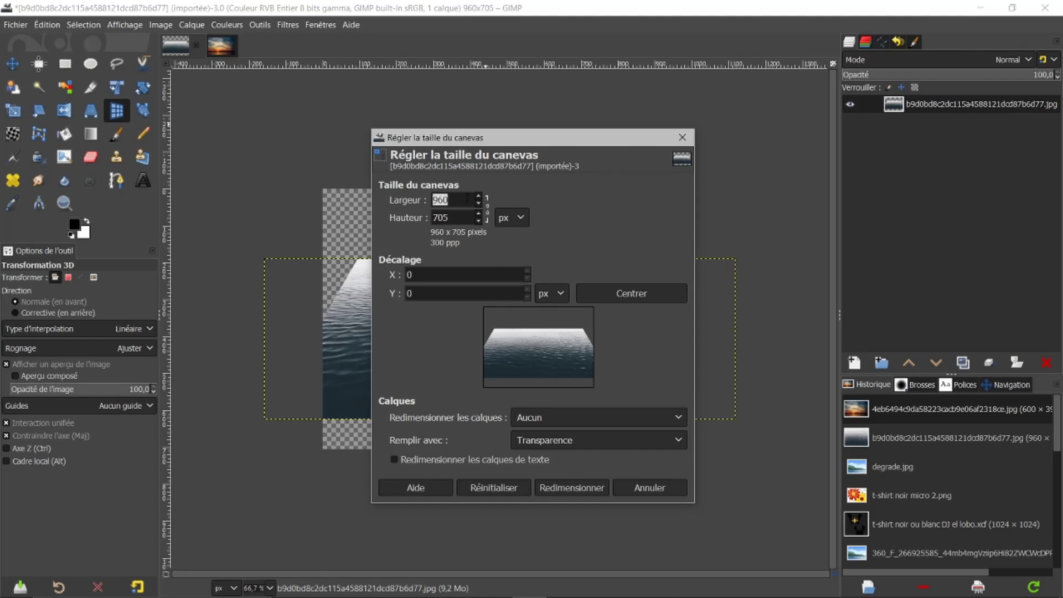
click(459, 194)
double_click(458, 195)
text(1300)
key(Return)
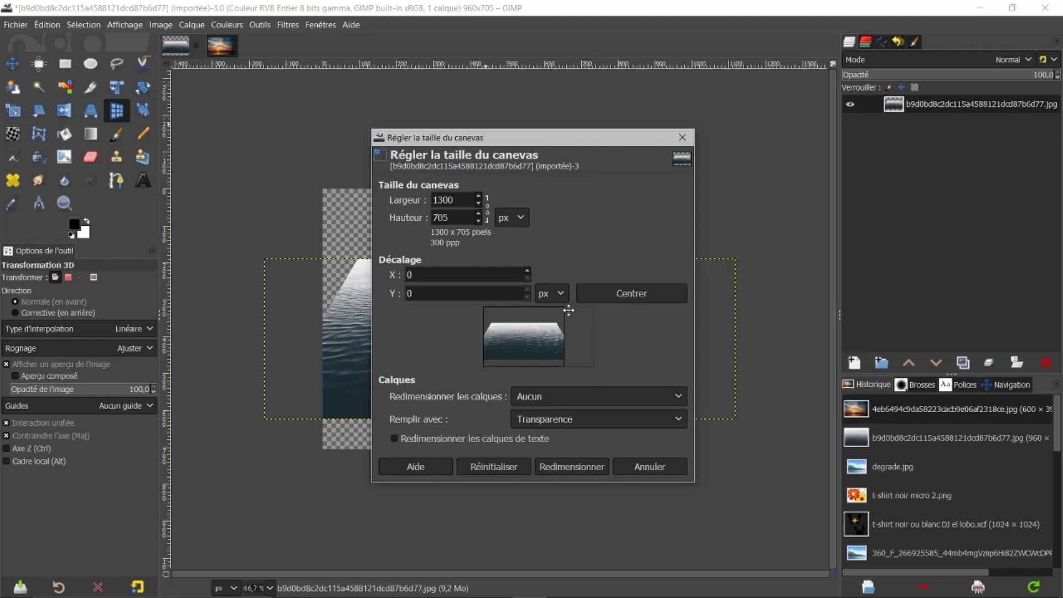
click(623, 295)
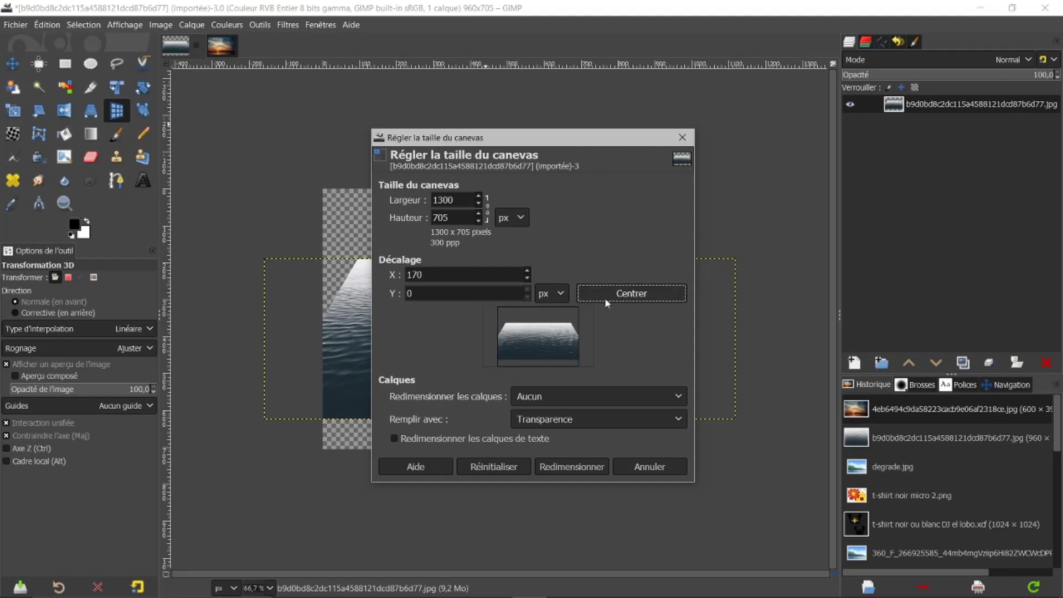
drag(536, 350, 536, 374)
click(620, 294)
click(582, 468)
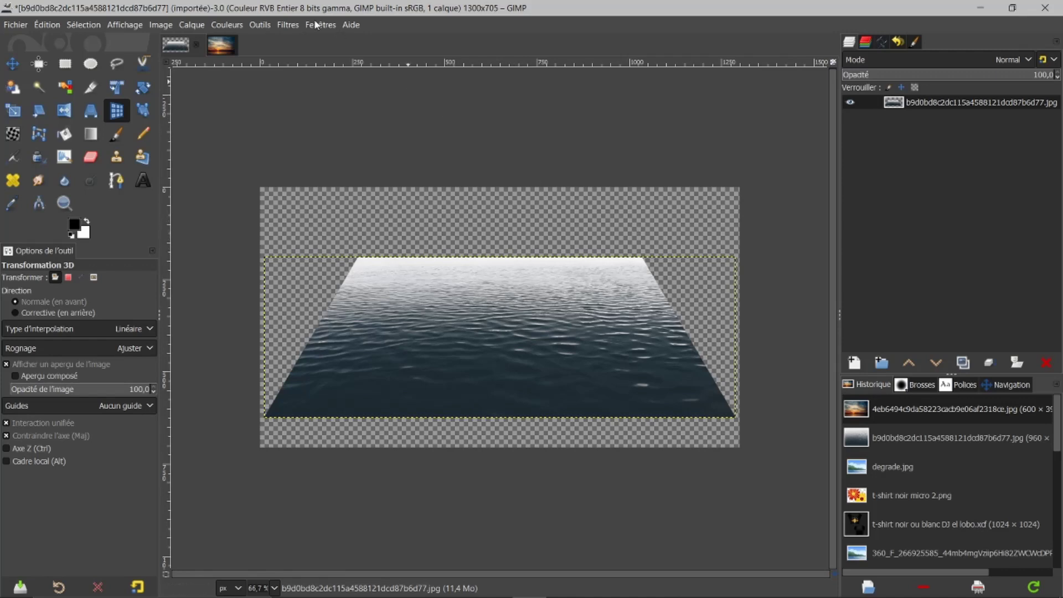
click(161, 25)
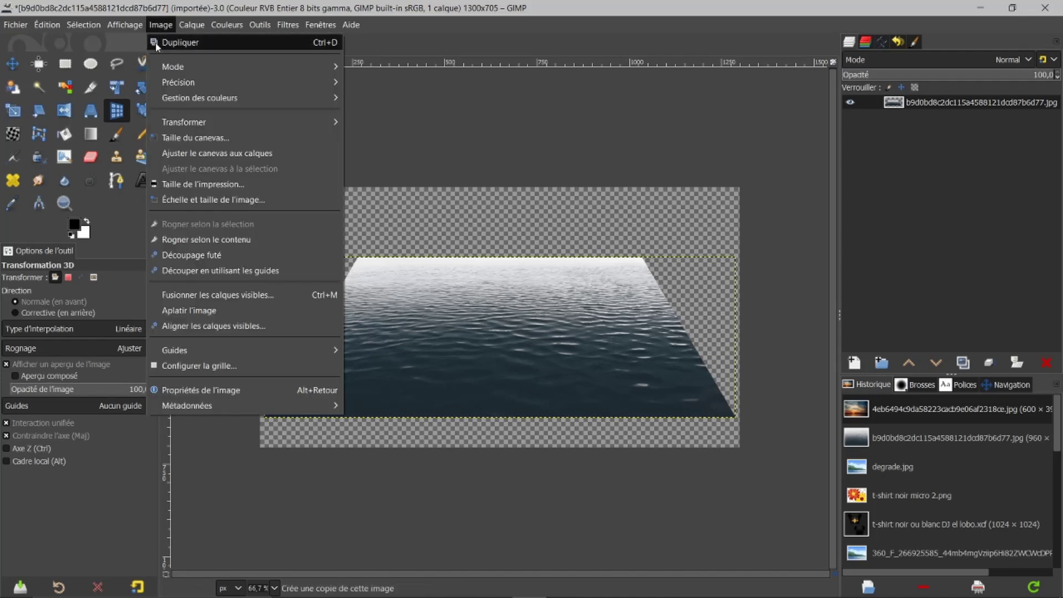
click(211, 241)
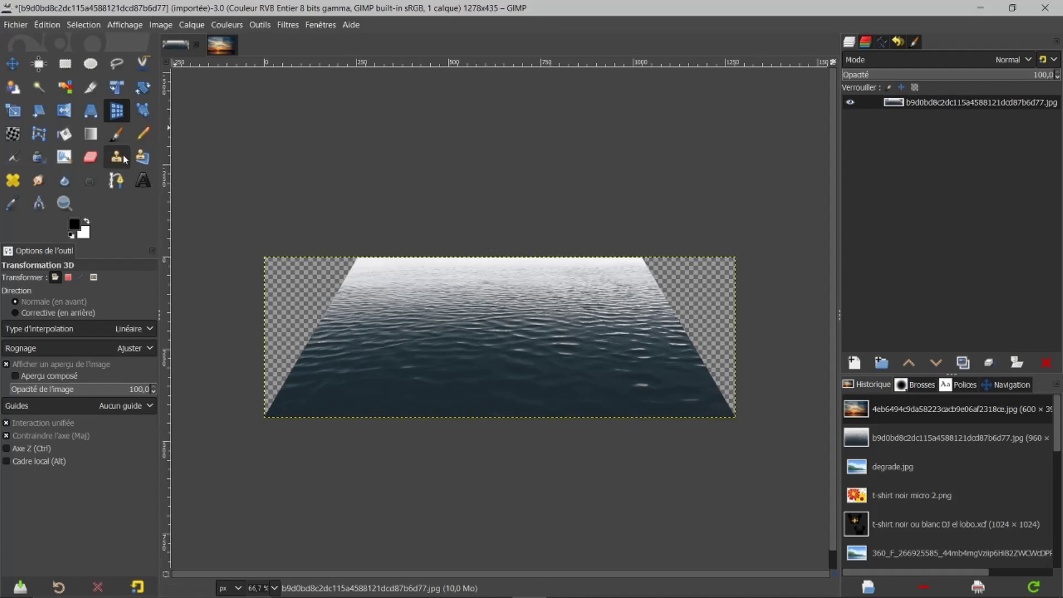
Extend the image upwards to 1278 × 768 px using Crop with growth allowed and transparent fill, and fit the water layer to the image size.
click(90, 89)
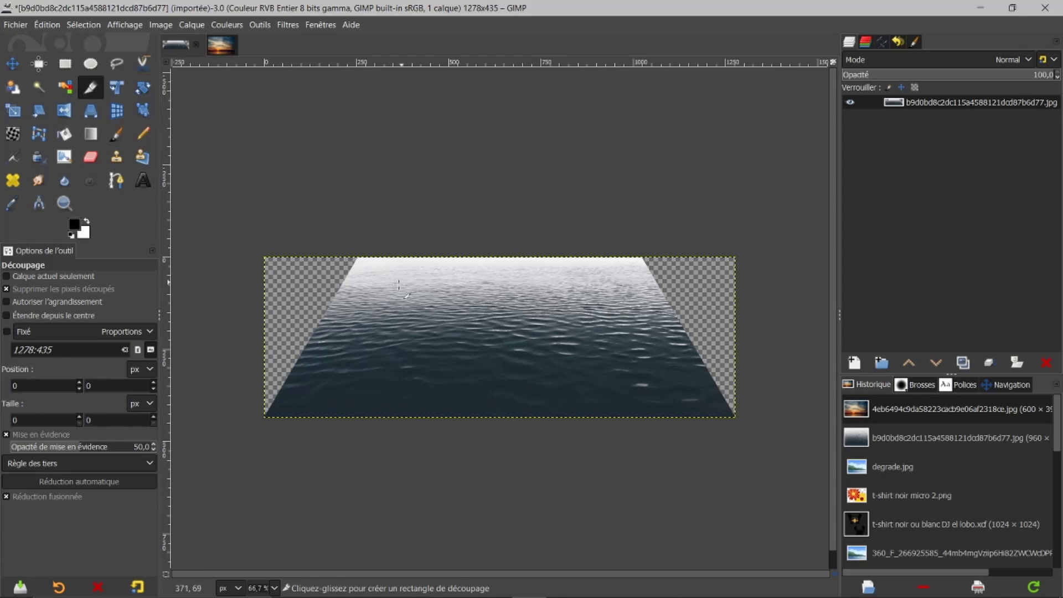
drag(384, 288, 774, 468)
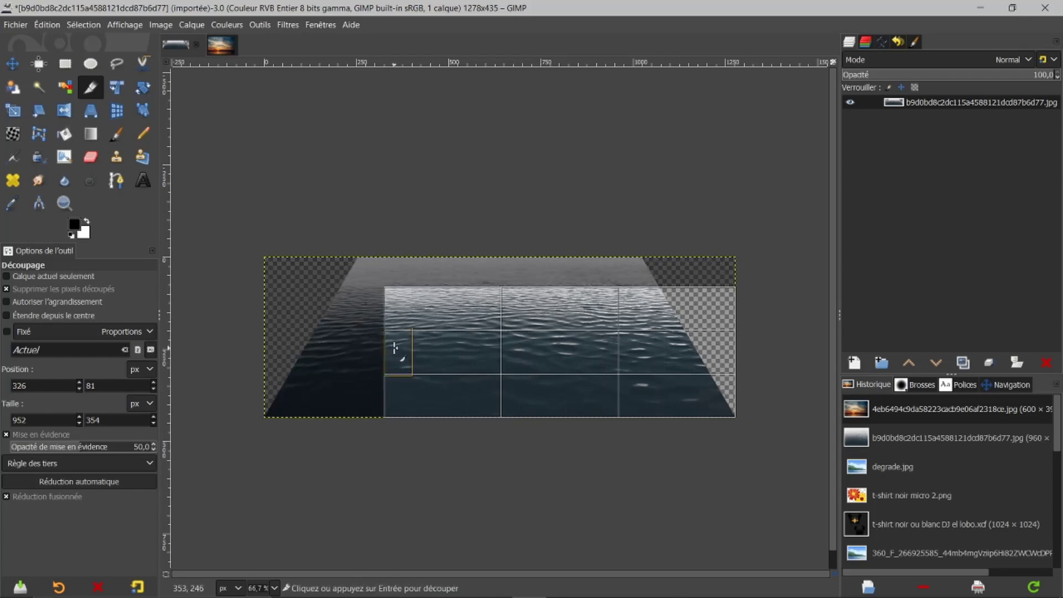
drag(394, 348, 262, 255)
drag(520, 253, 520, 254)
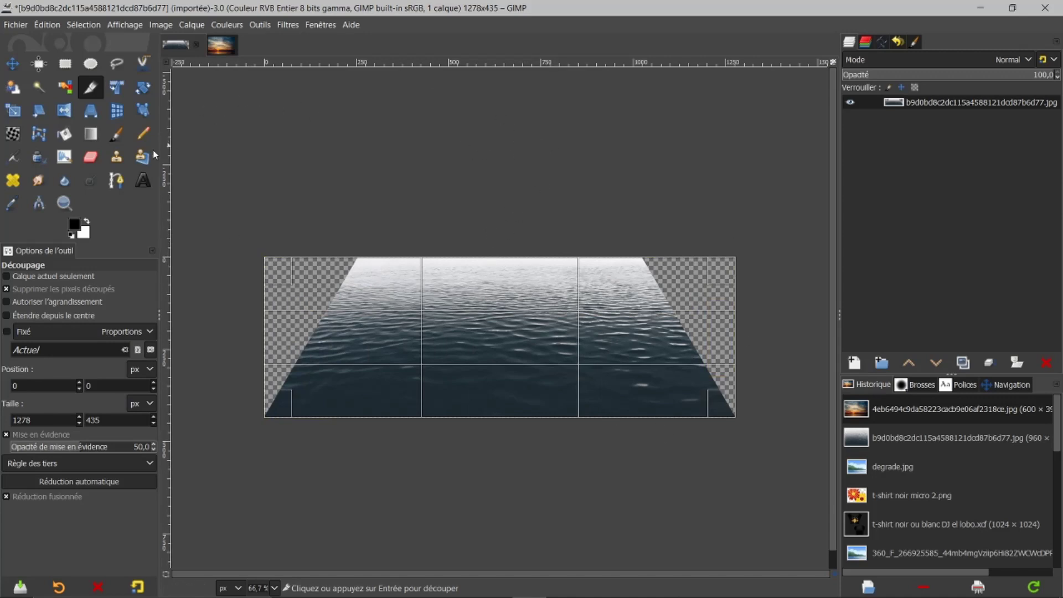
click(7, 301)
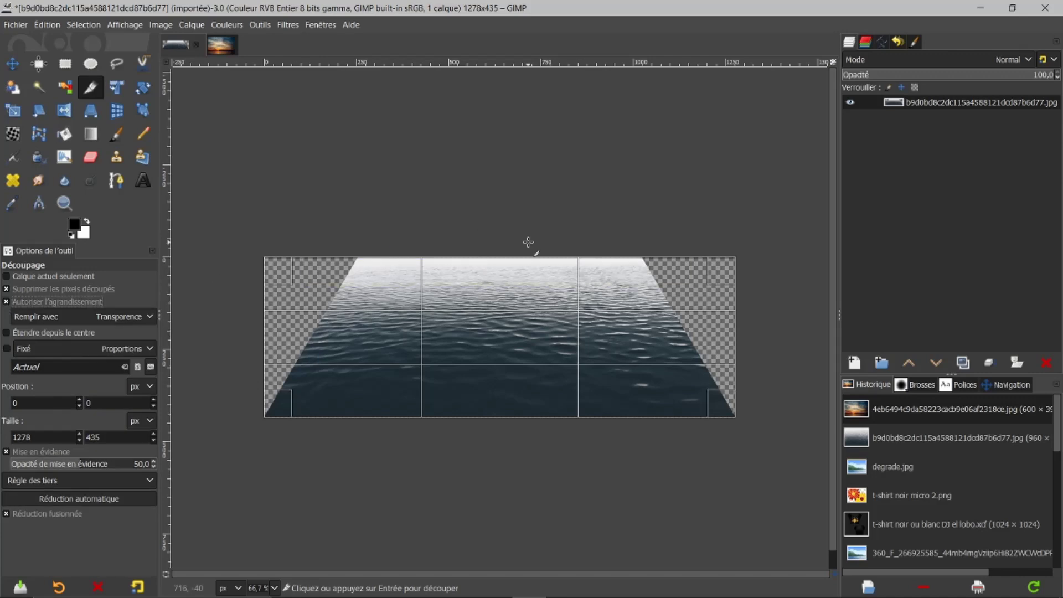
drag(492, 272, 514, 149)
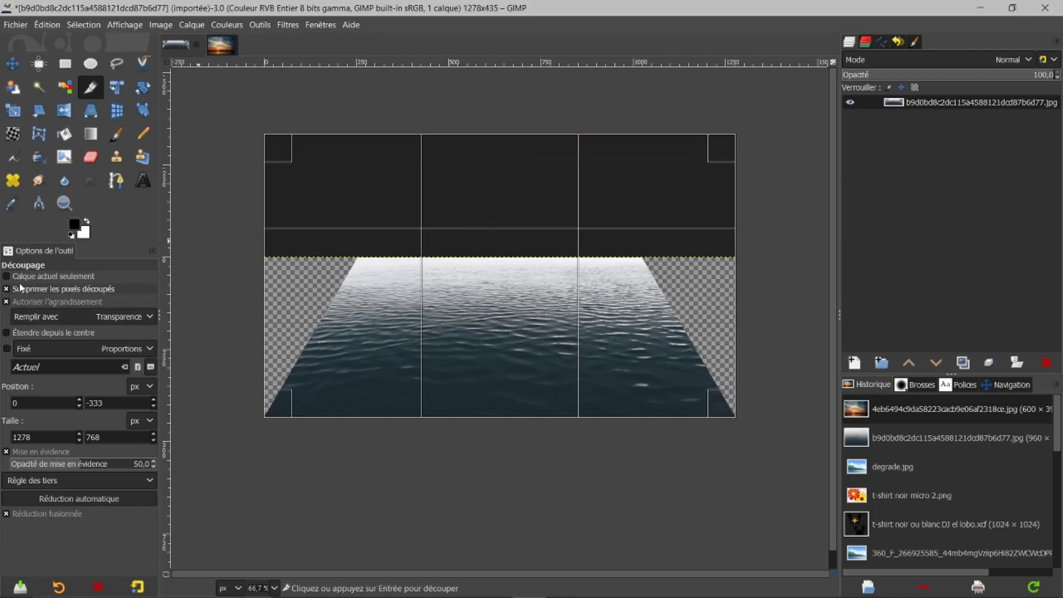
click(510, 294)
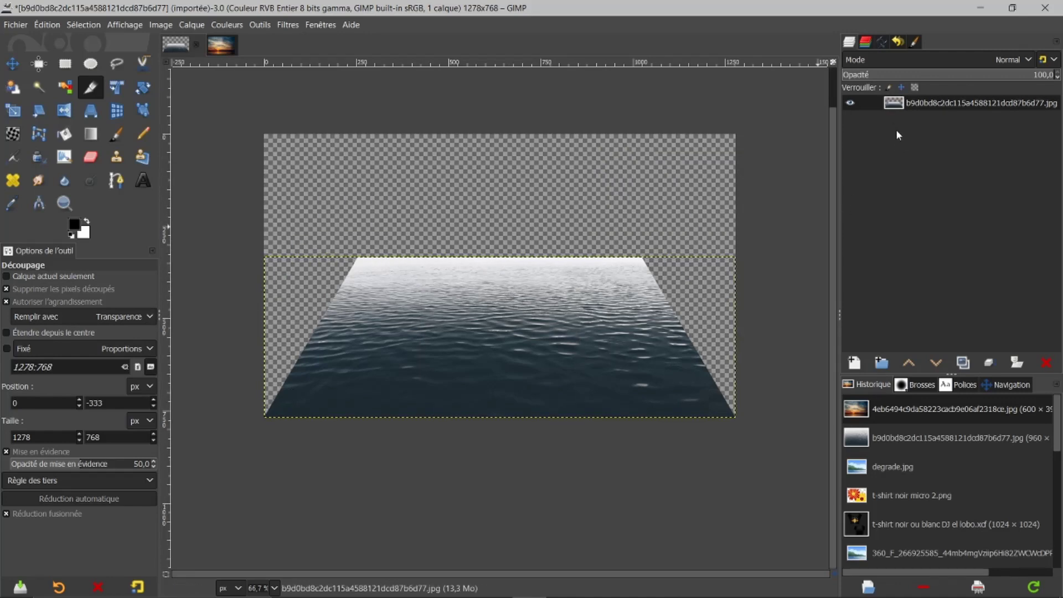
right_click(895, 104)
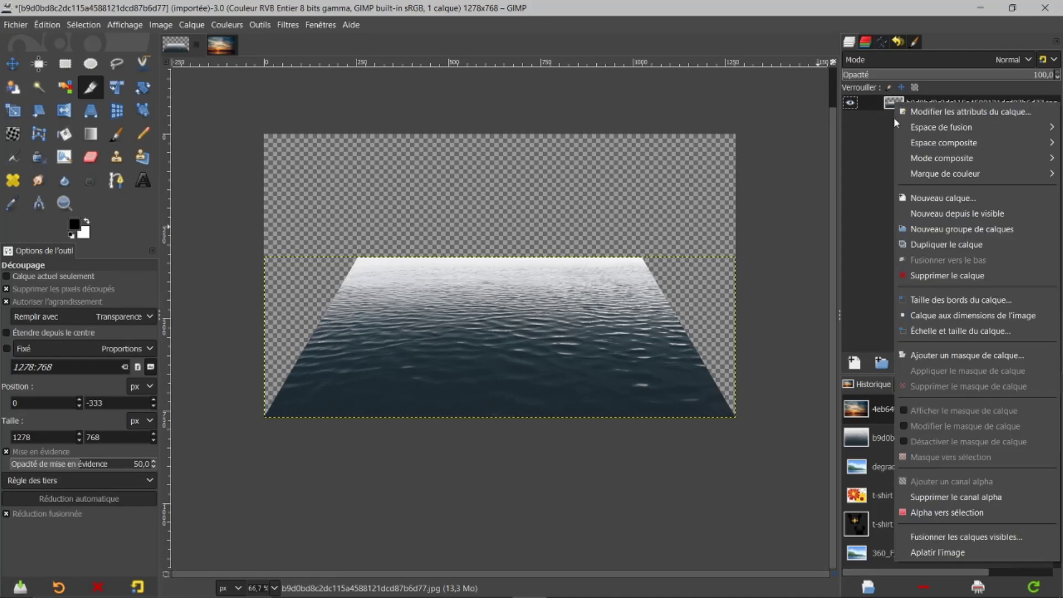
click(914, 314)
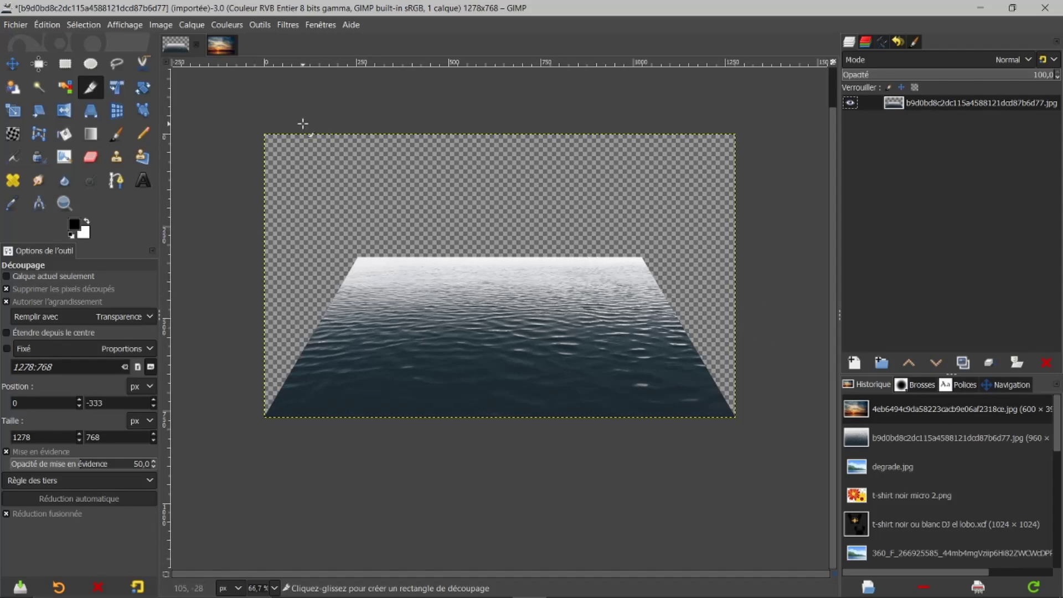
Clone water with aligned sampling from the lower edge to fill the transparent wedge right of the water, up to the horizon.
scroll(562, 360, up, 2)
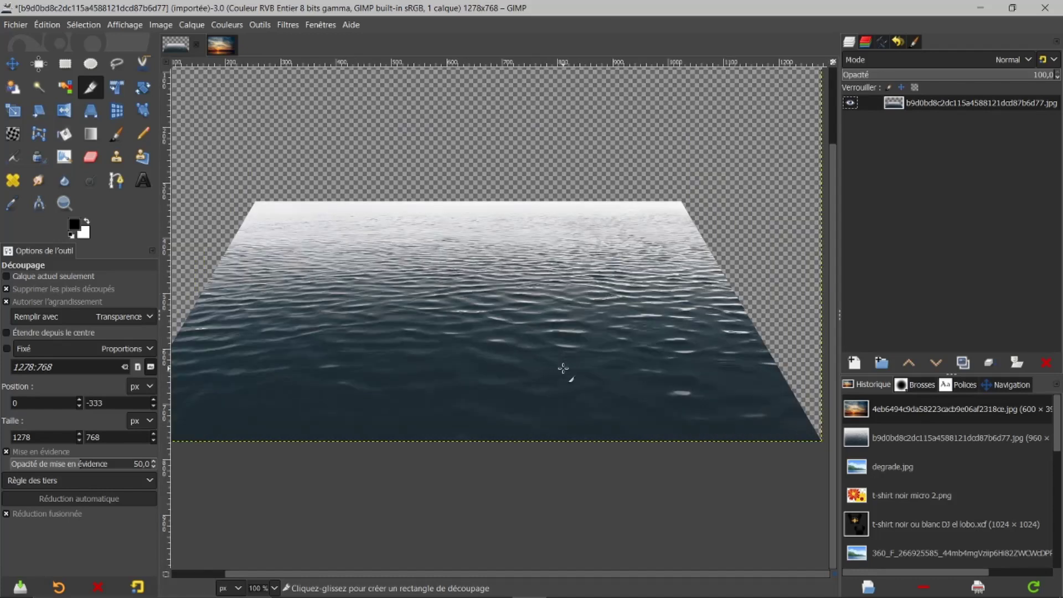
drag(553, 576, 754, 564)
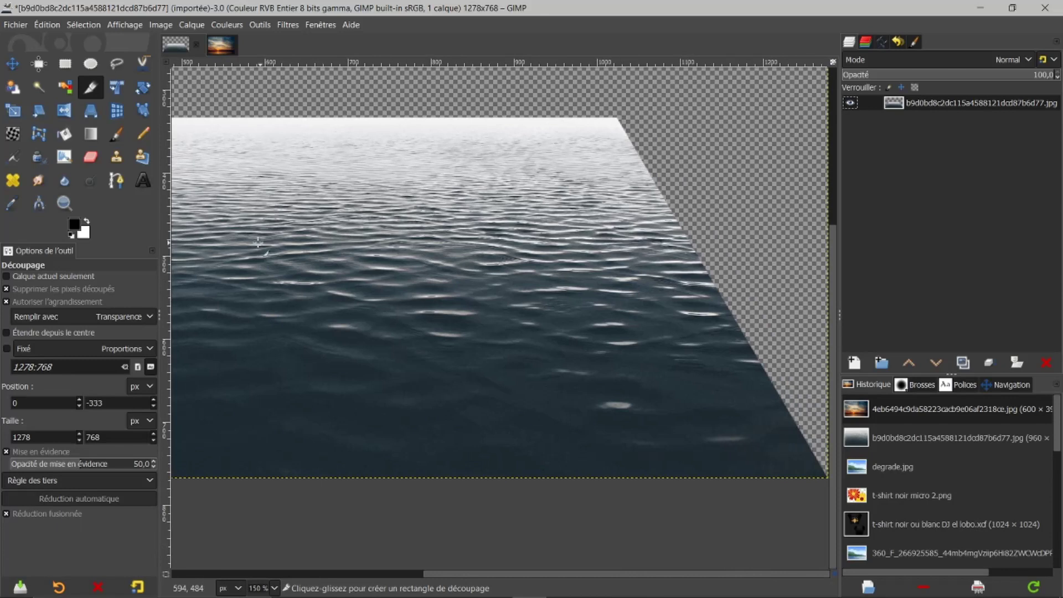
click(116, 158)
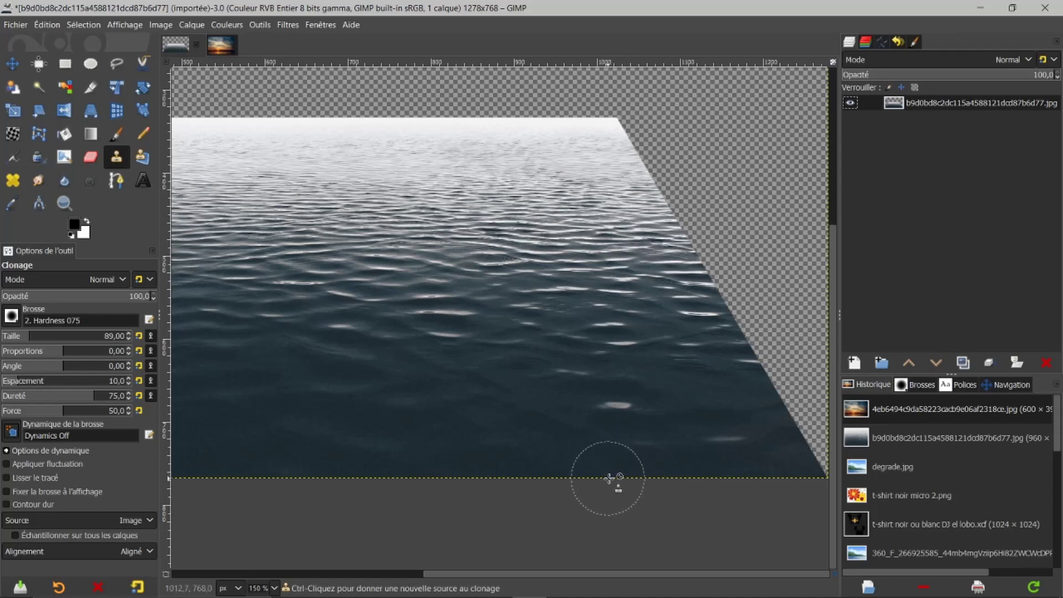
key(ctrl)
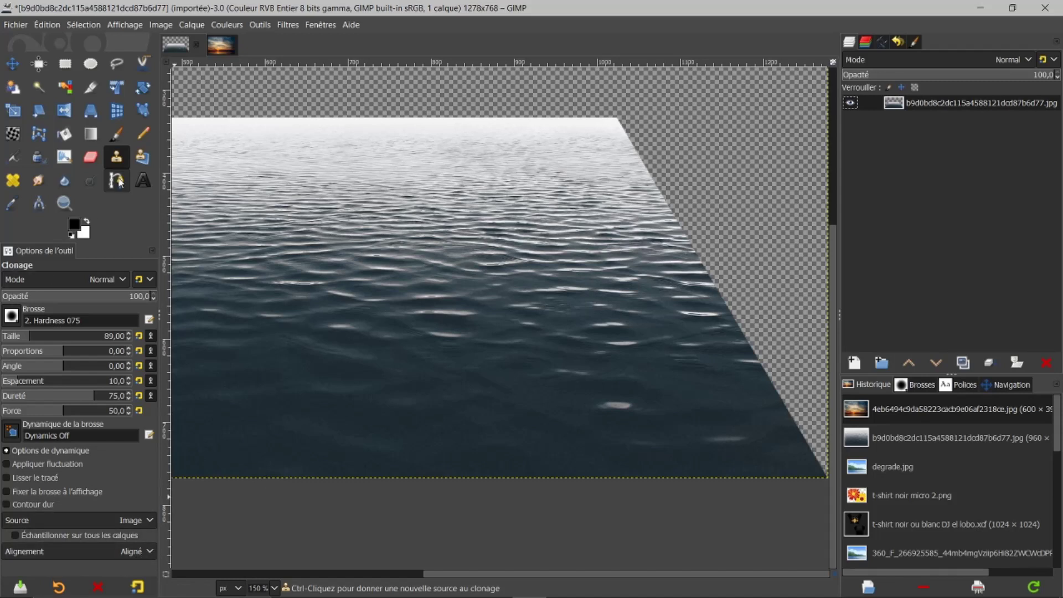
click(147, 548)
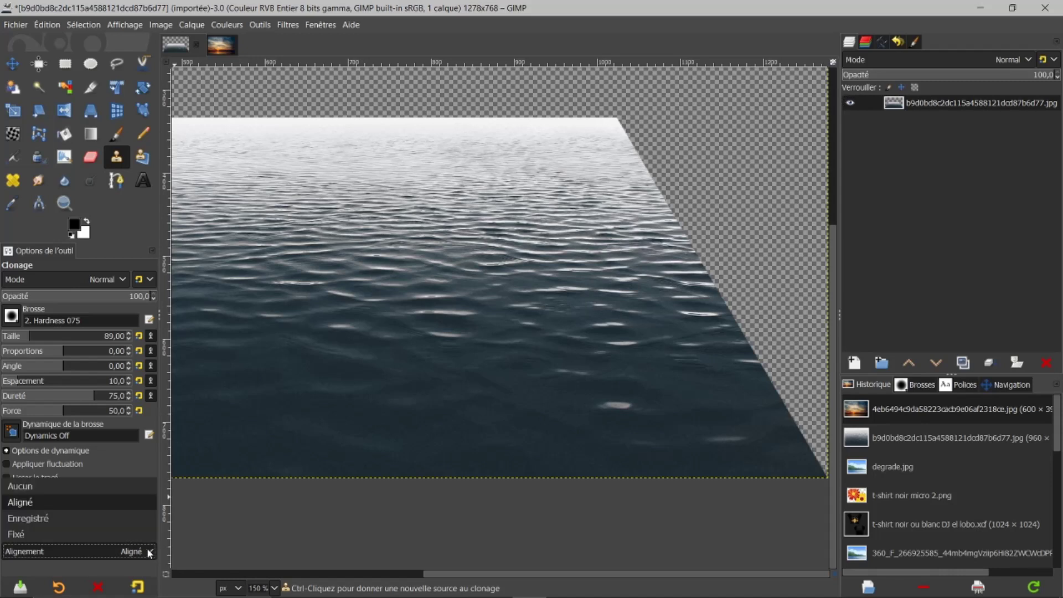
click(62, 501)
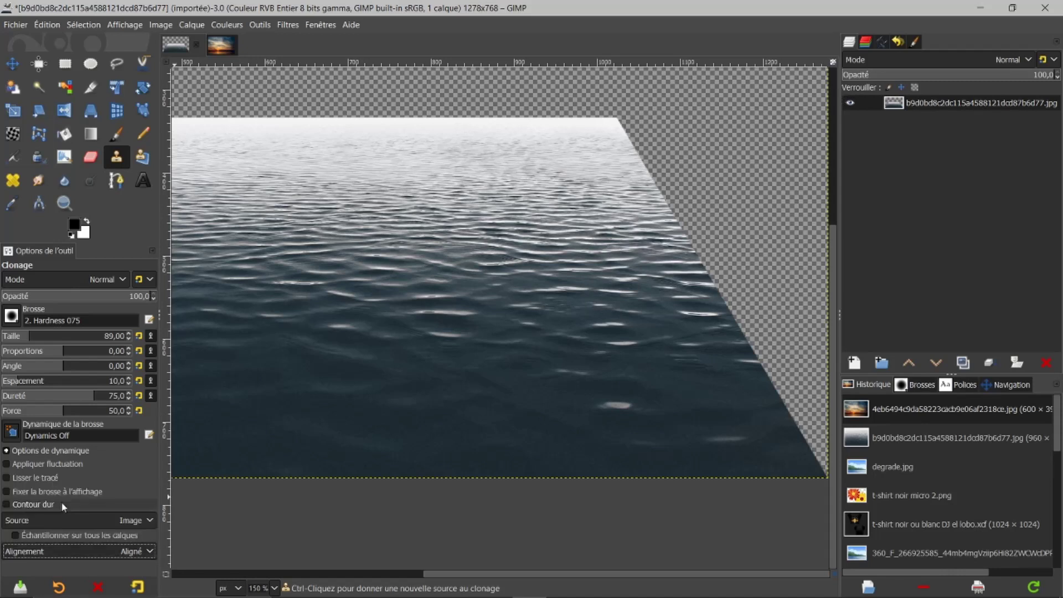
ctrl+click(621, 477)
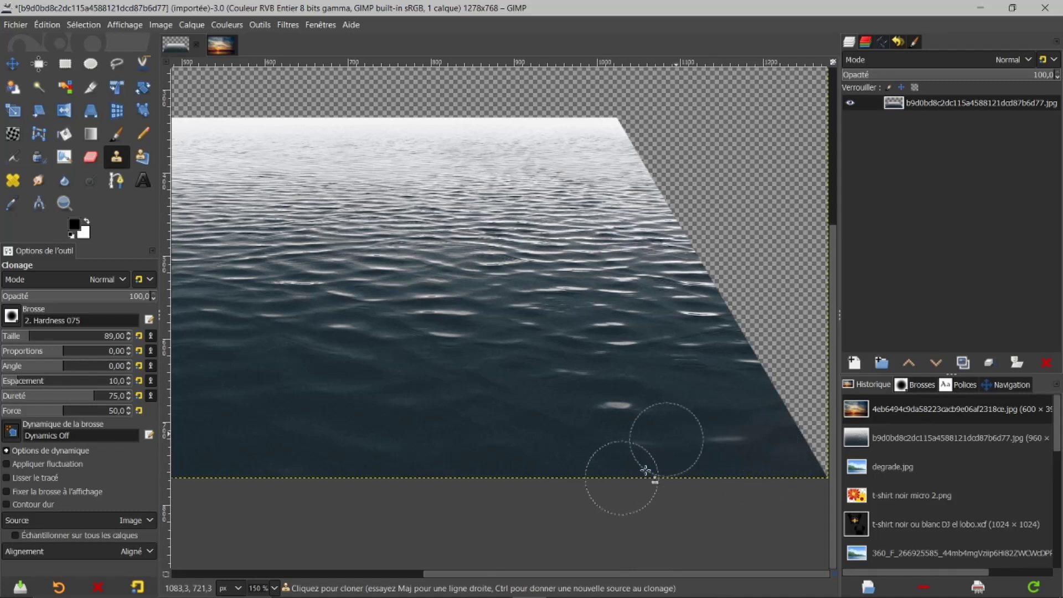
mouse_move(819, 472)
mouse_down()
mouse_move(776, 444)
mouse_move(815, 450)
mouse_move(784, 432)
mouse_move(818, 421)
mouse_move(772, 426)
mouse_up()
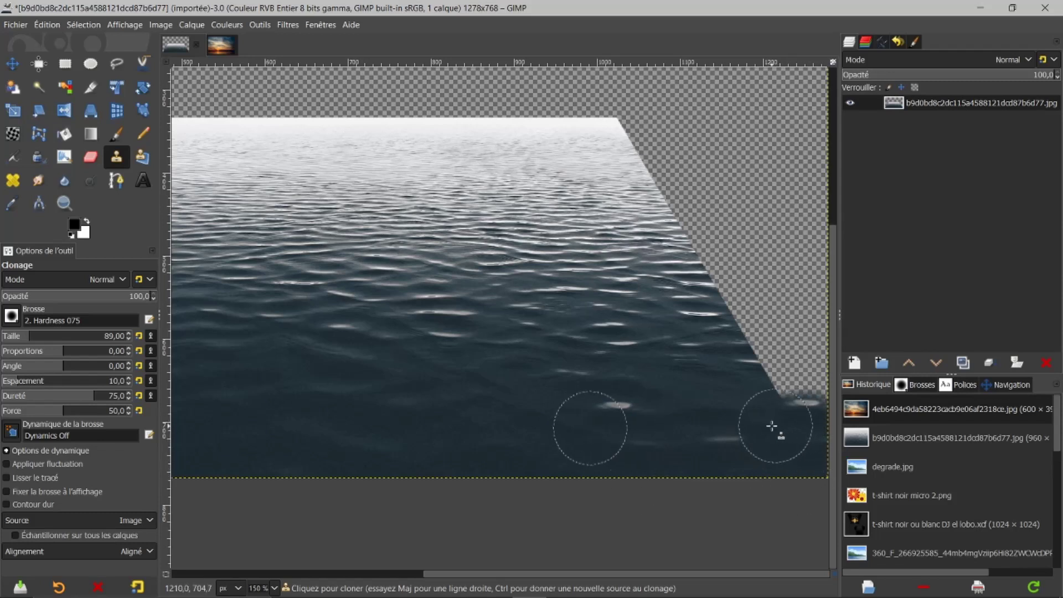
scroll(654, 408, down, 1)
mouse_move(723, 398)
mouse_down()
mouse_move(790, 392)
mouse_move(729, 381)
mouse_move(770, 373)
mouse_move(701, 356)
mouse_move(767, 358)
mouse_move(703, 347)
mouse_move(756, 353)
mouse_move(785, 340)
mouse_move(670, 337)
mouse_move(757, 314)
mouse_move(656, 300)
mouse_move(757, 288)
mouse_move(636, 279)
mouse_move(765, 274)
mouse_move(679, 259)
mouse_move(639, 266)
mouse_move(771, 258)
mouse_move(658, 253)
mouse_move(775, 241)
mouse_move(639, 243)
mouse_move(788, 228)
mouse_move(634, 238)
mouse_move(657, 225)
mouse_move(601, 212)
mouse_move(762, 207)
mouse_move(755, 229)
mouse_move(783, 233)
mouse_move(757, 236)
mouse_move(739, 219)
mouse_move(797, 216)
mouse_move(731, 239)
mouse_move(588, 257)
mouse_move(599, 233)
mouse_move(357, 227)
mouse_up()
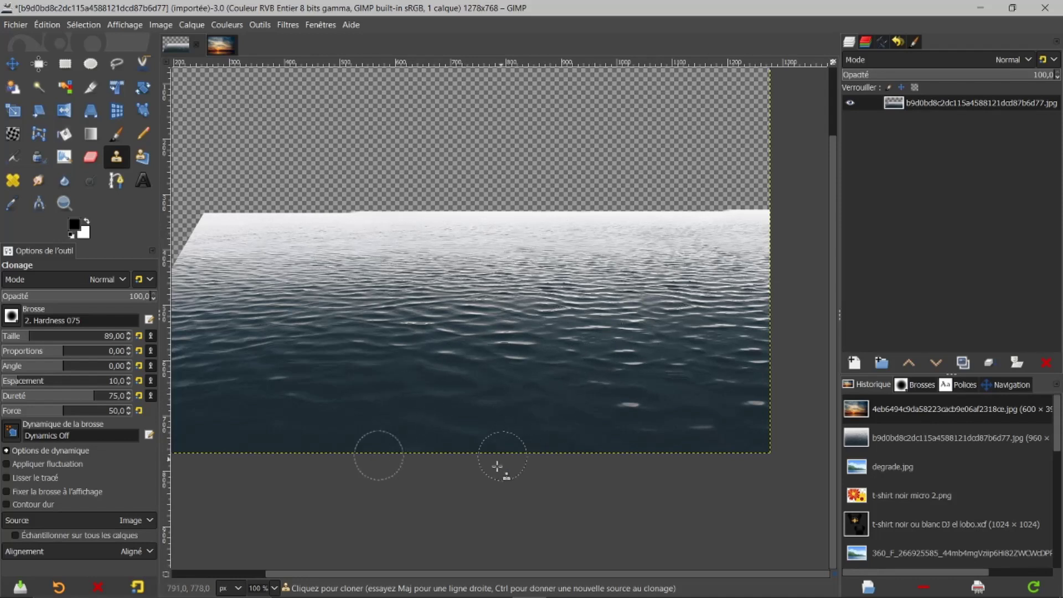
Sample water near the lower-left corner and clone it over the transparent wedge left of the water, up to the horizon.
drag(482, 573, 372, 560)
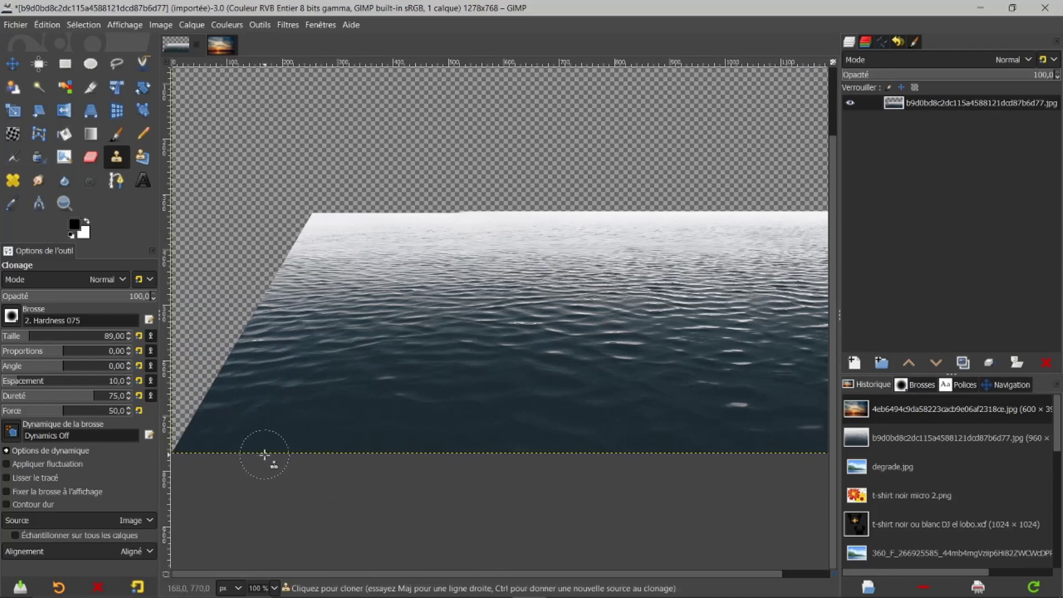
key(ctrl)
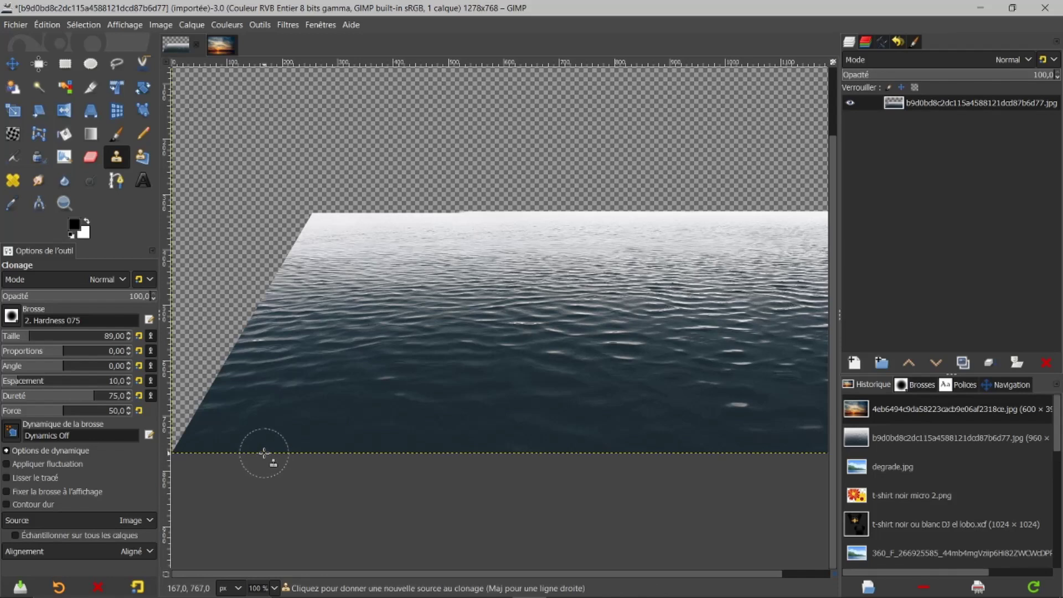
ctrl+click(264, 453)
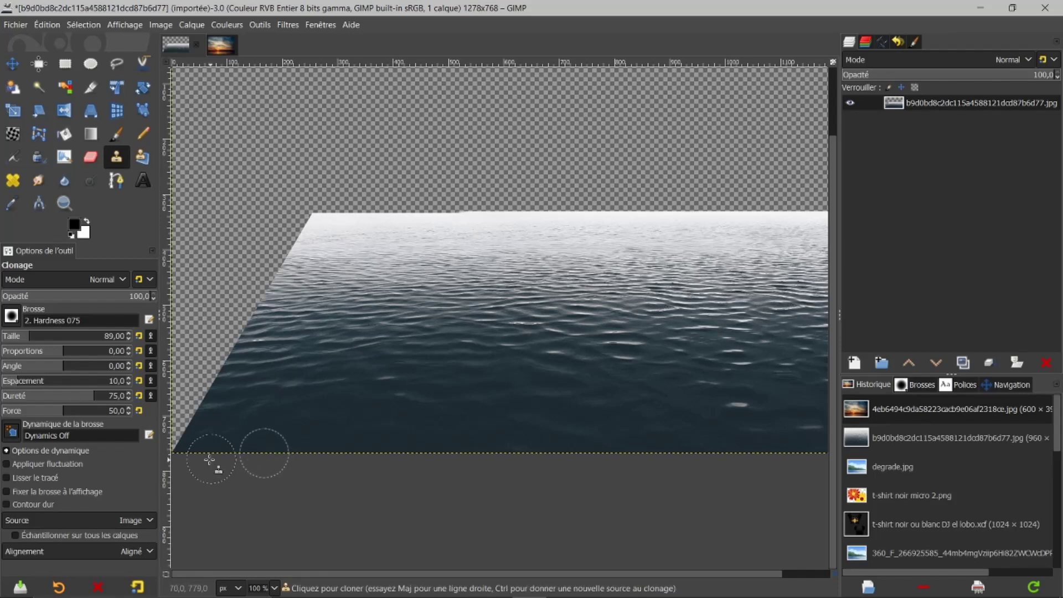
mouse_move(205, 452)
mouse_down()
mouse_move(172, 444)
mouse_move(196, 434)
mouse_move(174, 426)
mouse_move(206, 419)
mouse_move(180, 405)
mouse_move(229, 400)
mouse_move(187, 395)
mouse_move(218, 387)
mouse_up()
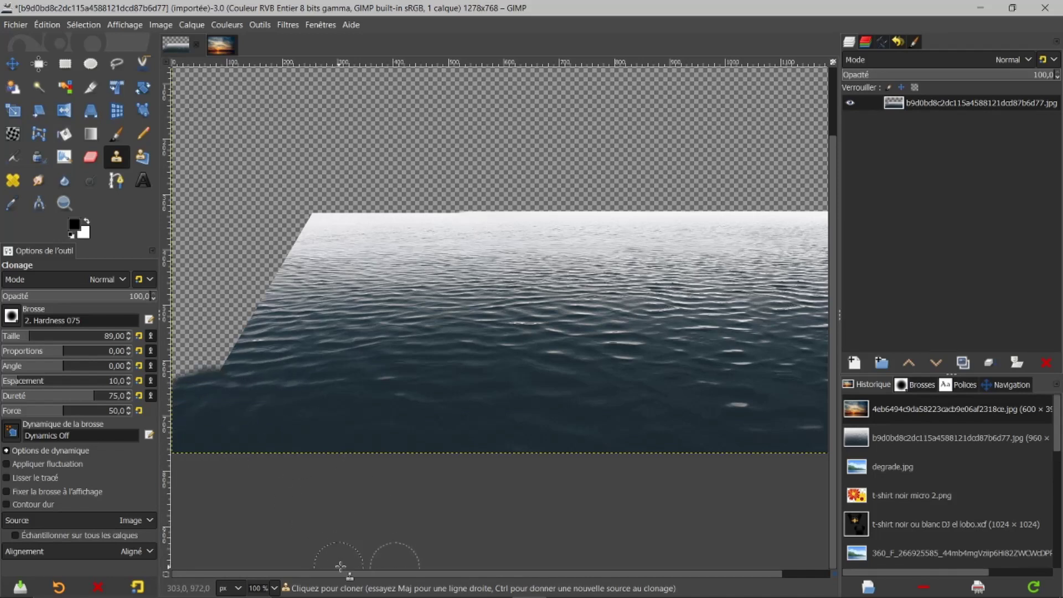
ctrl+scroll(356, 503, down, 1)
mouse_move(279, 411)
mouse_down()
mouse_move(234, 418)
mouse_move(291, 400)
mouse_move(260, 383)
mouse_move(247, 396)
mouse_move(286, 396)
mouse_move(286, 377)
mouse_move(319, 379)
mouse_move(269, 365)
mouse_move(307, 369)
mouse_move(300, 340)
mouse_move(281, 339)
mouse_move(257, 388)
mouse_move(231, 398)
mouse_move(268, 361)
mouse_move(242, 358)
mouse_move(304, 348)
mouse_move(247, 354)
mouse_move(254, 348)
mouse_move(342, 344)
mouse_move(296, 336)
mouse_move(309, 333)
mouse_move(253, 351)
mouse_move(236, 330)
mouse_move(324, 314)
mouse_move(286, 313)
mouse_move(329, 316)
mouse_move(292, 310)
mouse_move(264, 324)
mouse_move(273, 325)
mouse_move(242, 324)
mouse_move(293, 320)
mouse_move(256, 315)
mouse_move(271, 315)
mouse_move(247, 335)
mouse_move(228, 330)
mouse_move(264, 315)
mouse_move(238, 315)
mouse_up()
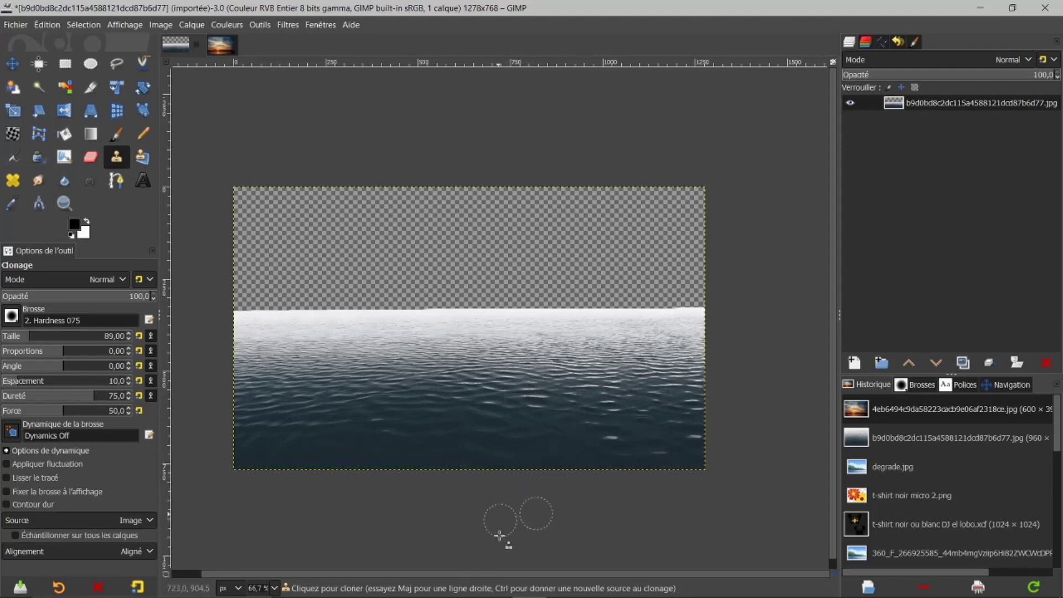
scroll(463, 561, left, 3)
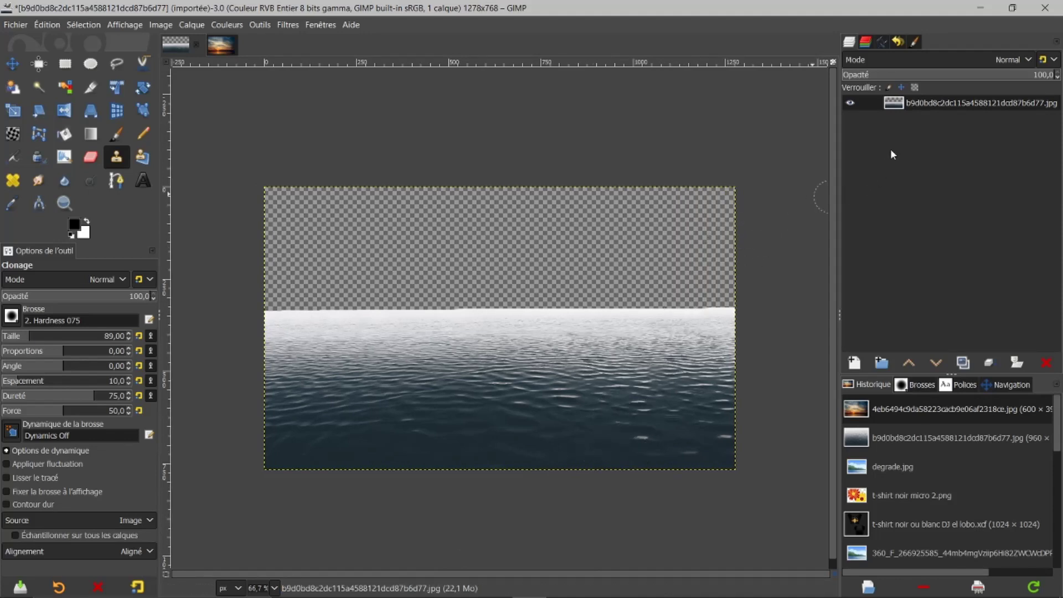
Copy the sunset photo and paste it into the water image as a new layer.
click(219, 44)
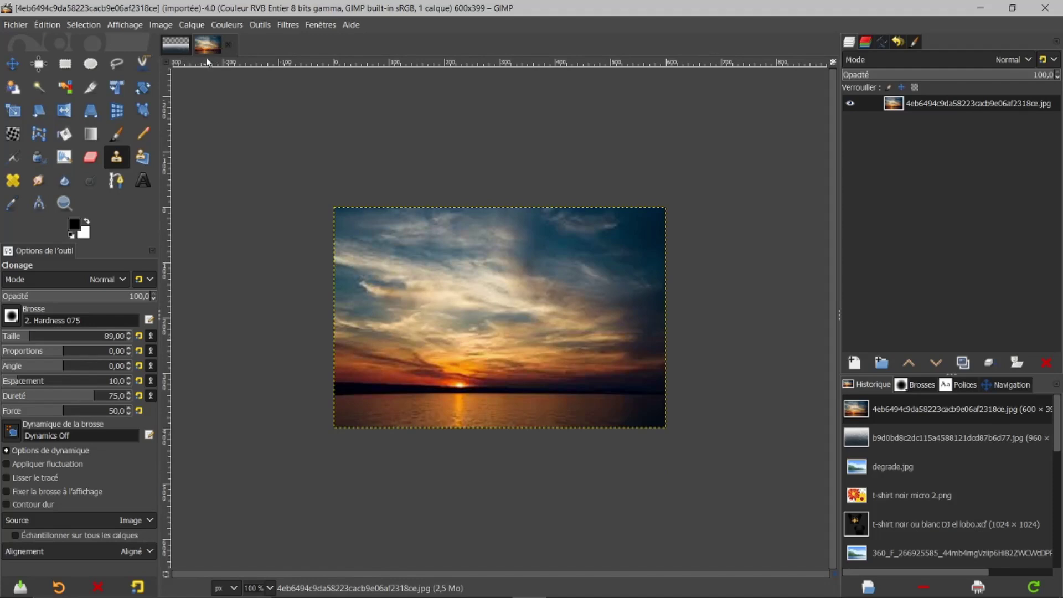
key(ctrl+c)
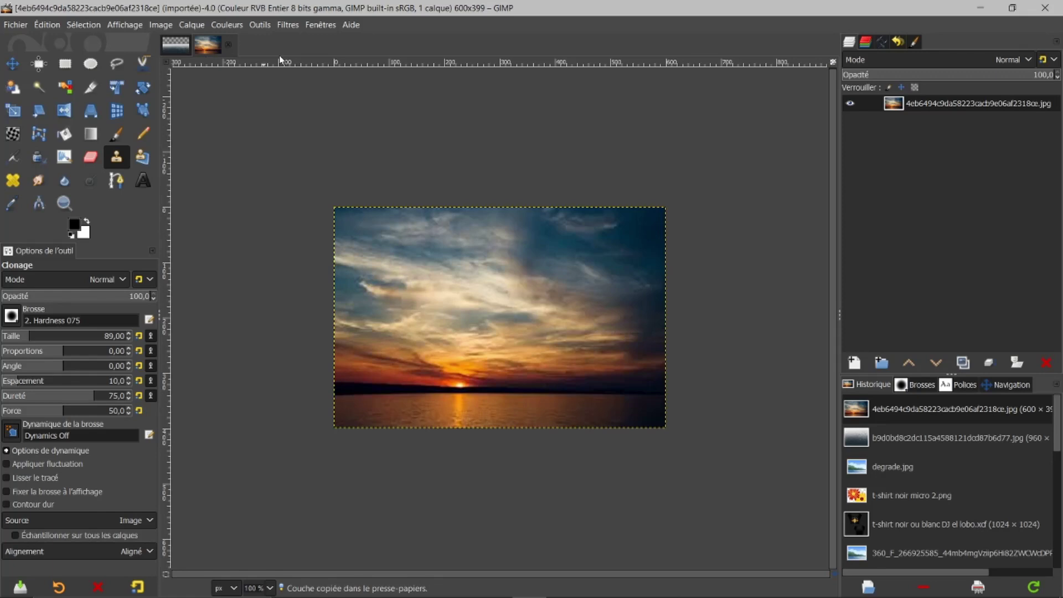
click(181, 47)
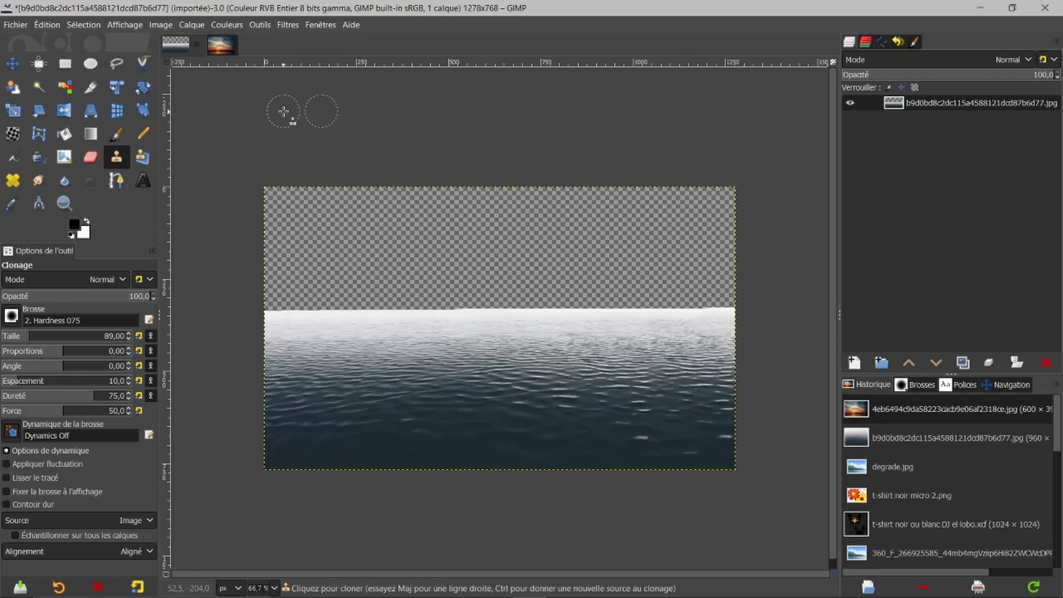
key(ctrl+v)
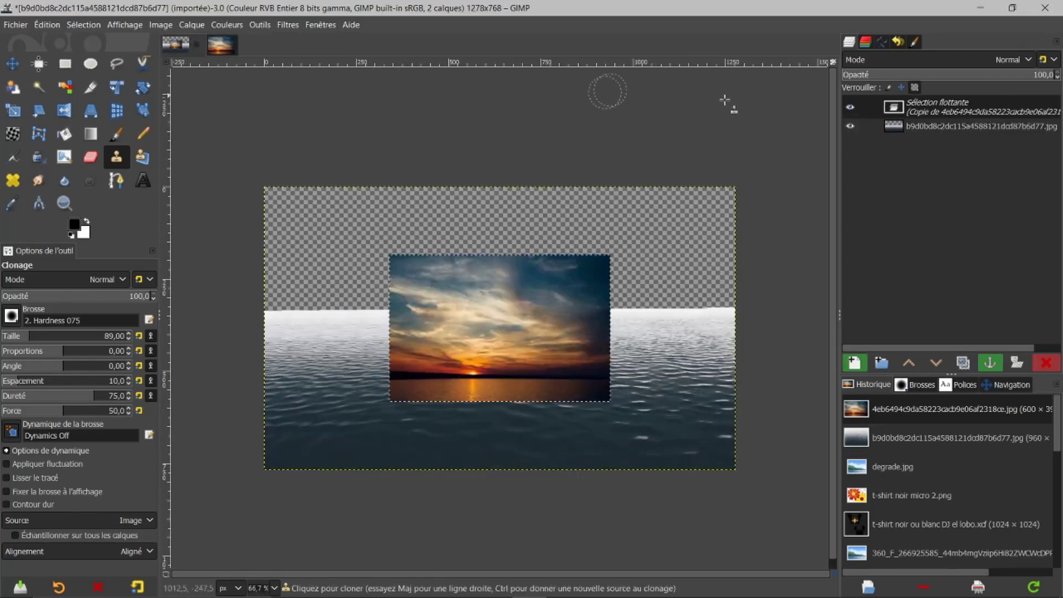
click(854, 363)
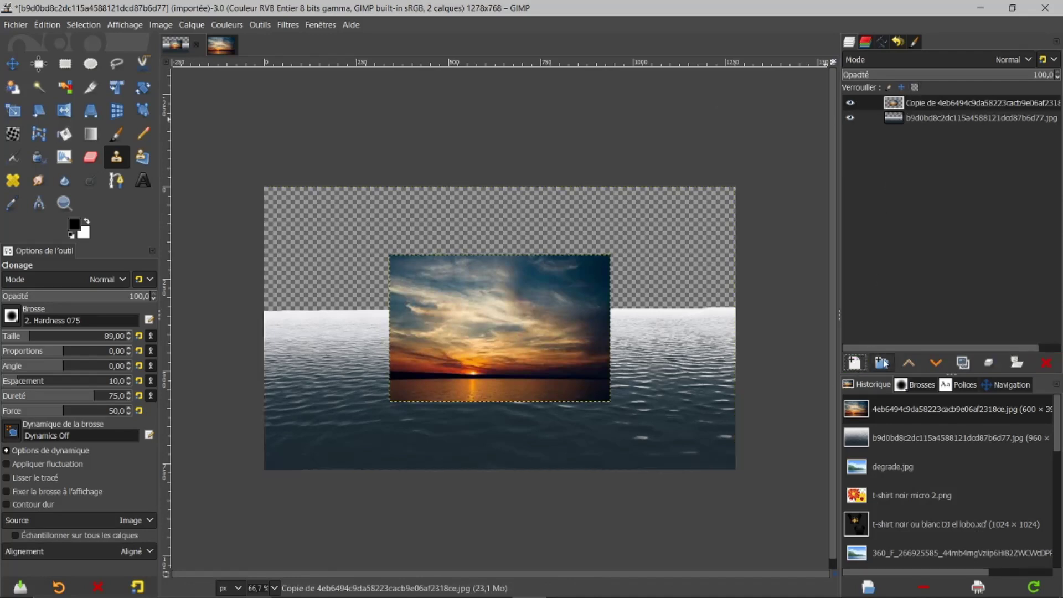
Move the sunset layer up to the image's upper edge and scale it to about 1289 × 445 px, covering the full image width.
click(13, 64)
drag(485, 328, 478, 259)
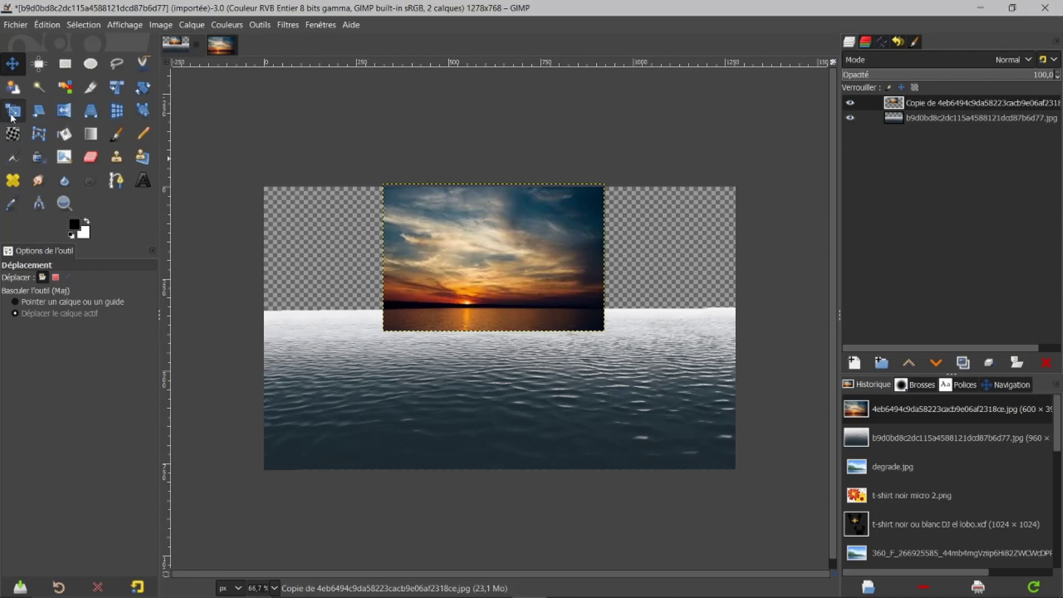
click(12, 112)
click(452, 265)
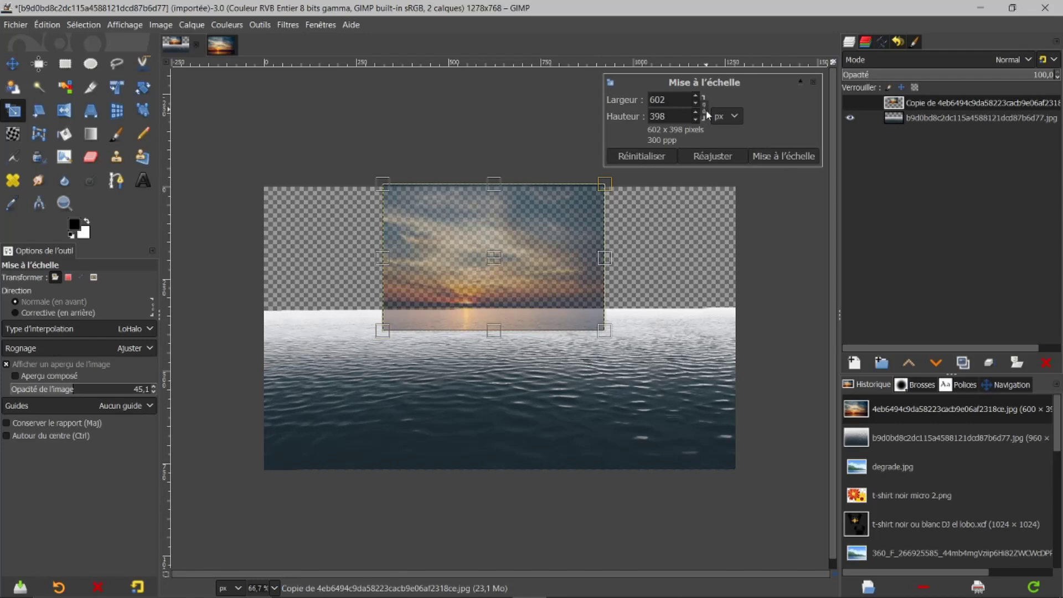
drag(607, 259, 742, 277)
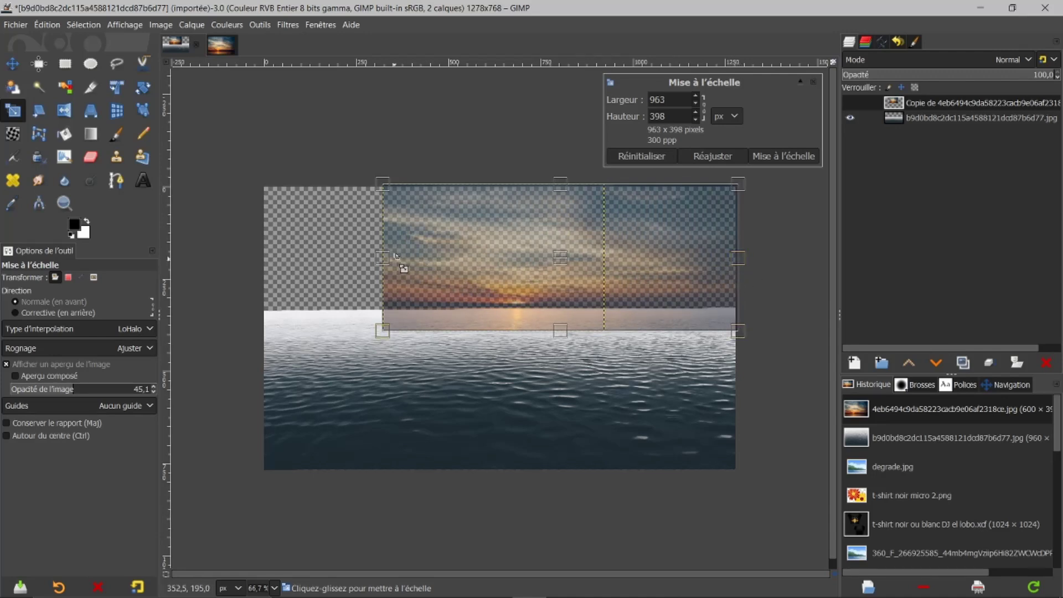
drag(390, 256, 267, 260)
mouse_move(500, 331)
mouse_down()
mouse_move(494, 357)
mouse_move(492, 303)
mouse_move(493, 348)
mouse_up()
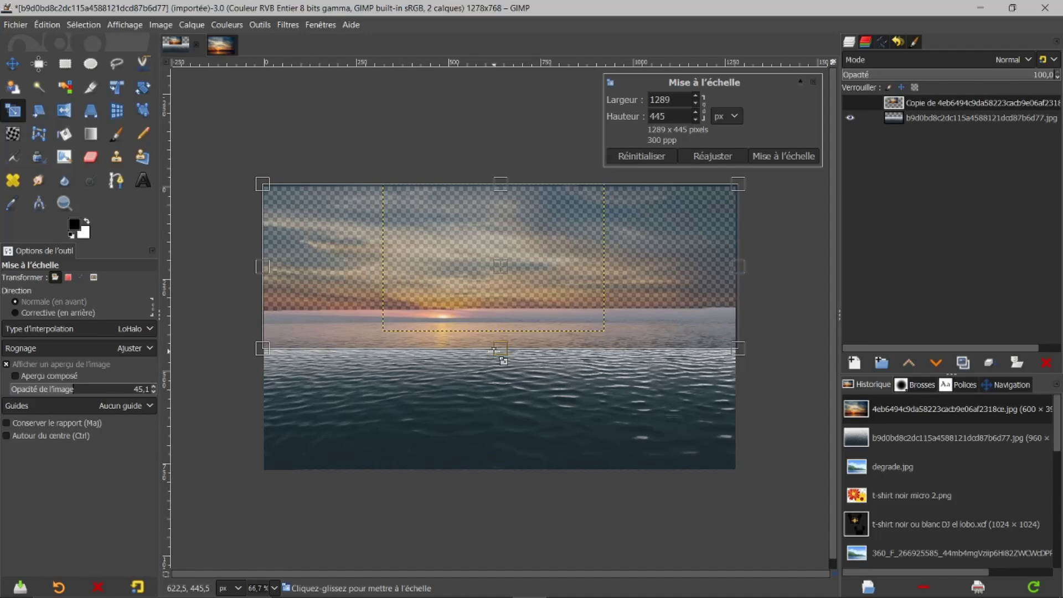
click(787, 157)
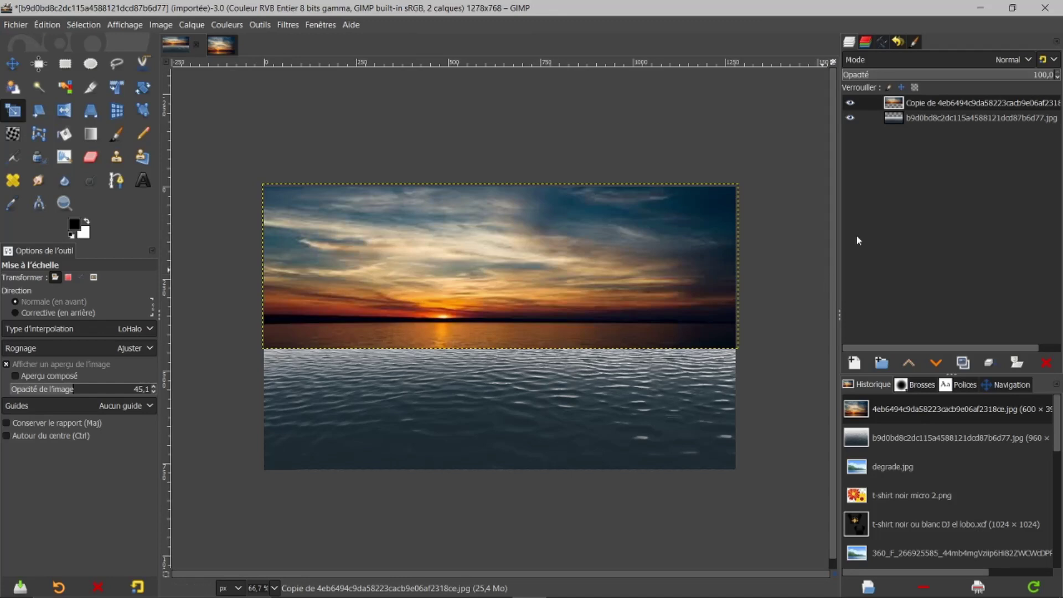
Fit the sunset layer to the image size and lower it beneath the water layer.
right_click(932, 99)
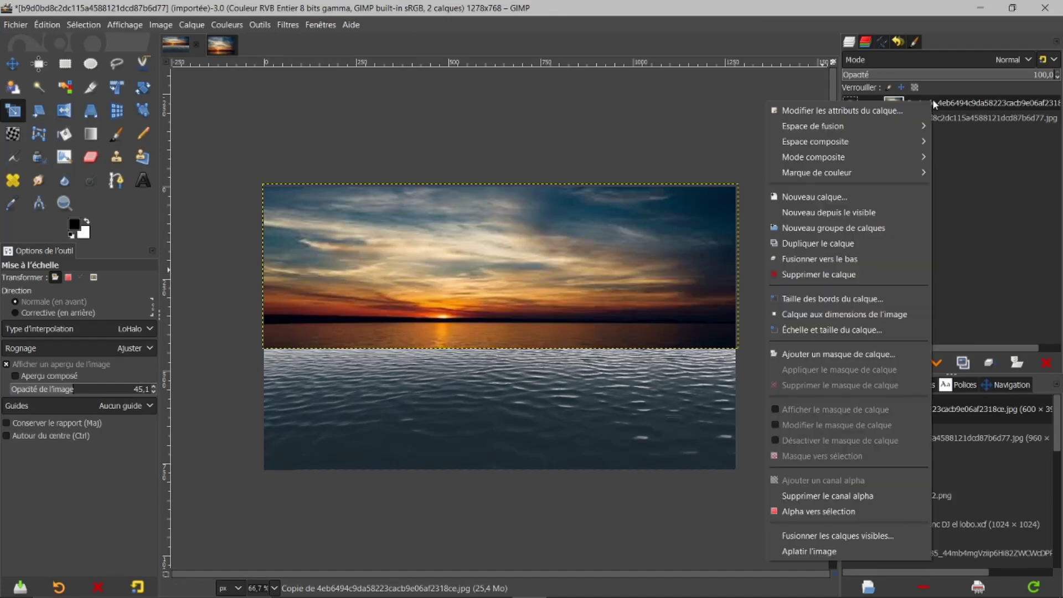
click(835, 314)
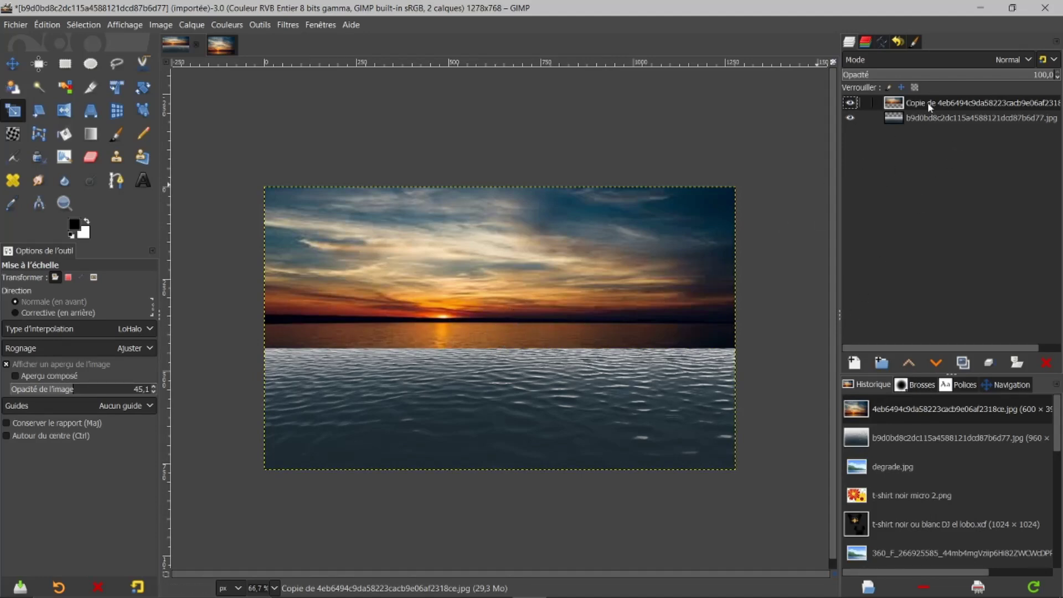
click(936, 363)
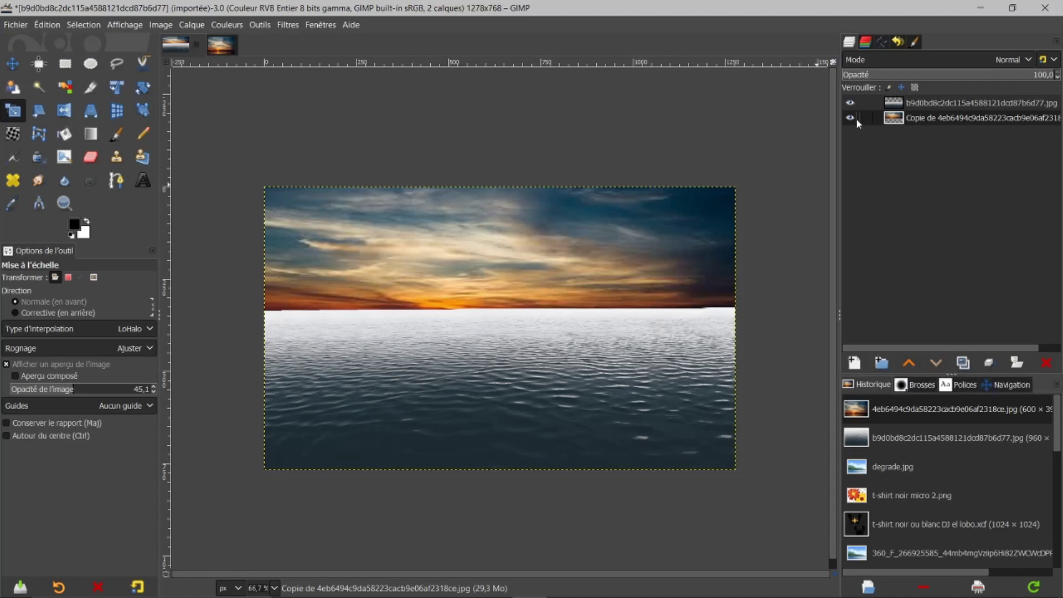
click(851, 103)
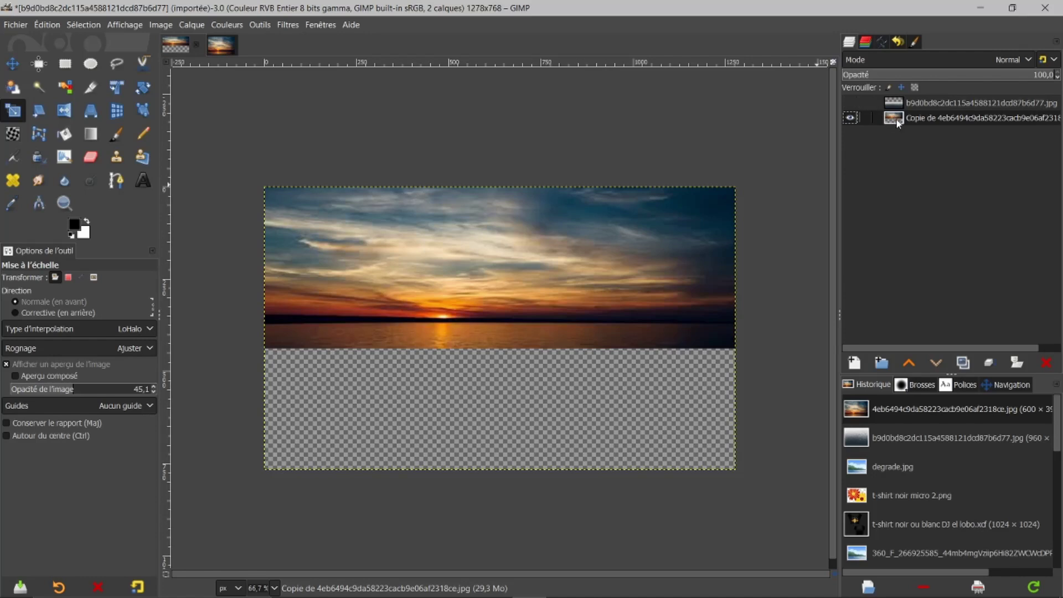
click(854, 104)
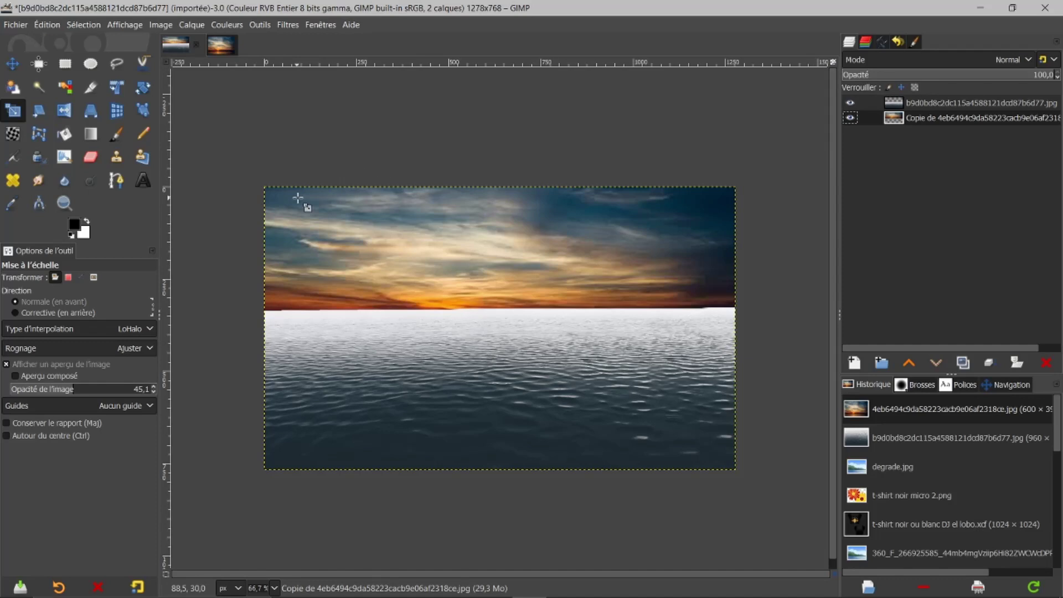
Shift the sunset layer straight up until its dark shoreline and a strip of its sea show above the water layer.
click(13, 65)
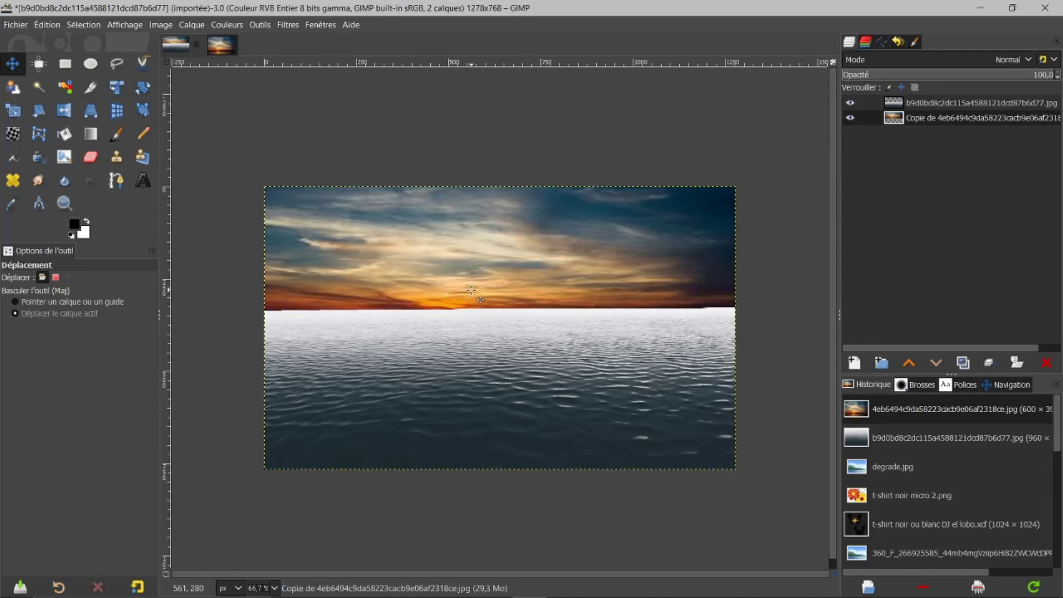
key(Up)
key(Up)
key(Up)
key(Up)
key(Up)
key(Up)
key(Up)
key(Up)
key(Up)
key(Up)
key(Up)
key(Up)
key(Up)
key(Up)
key(Up)
key(Up)
key(Up)
key(Up)
key(Up)
key(Up)
key(Up)
key(Up)
key(Up)
key(Up)
key(Up)
key(Up)
key(Up)
key(Up)
key(Up)
key(Up)
key(Up)
key(Up)
key(Up)
key(Up)
key(Up)
key(Up)
key(Up)
key(Up)
key(Up)
key(Up)
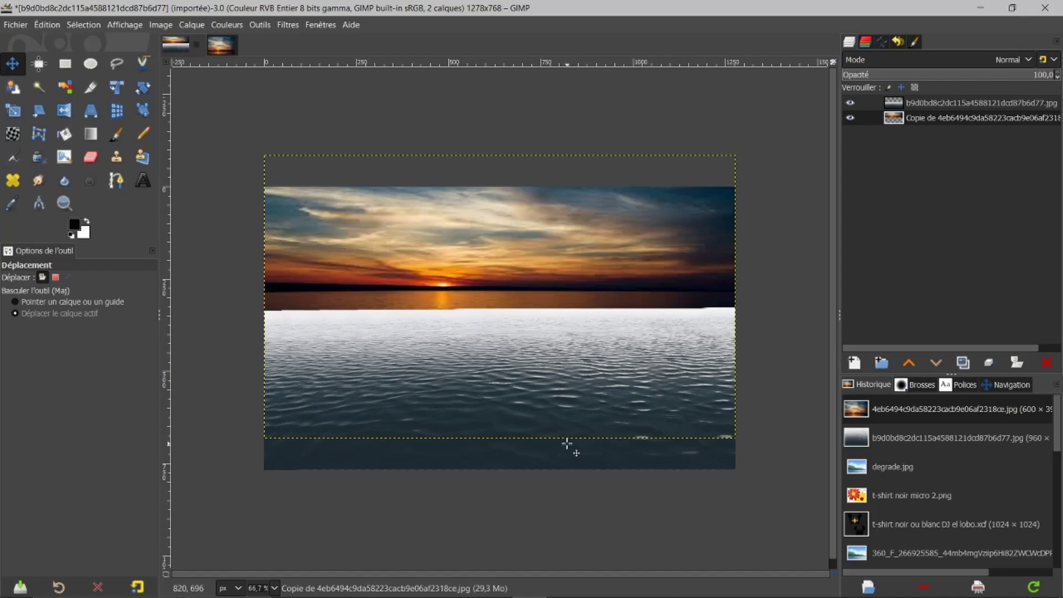
Nudge the sunset layer down until its dark shoreline meets the upper edge of the water layer.
ctrl+scroll(559, 393, up, 2)
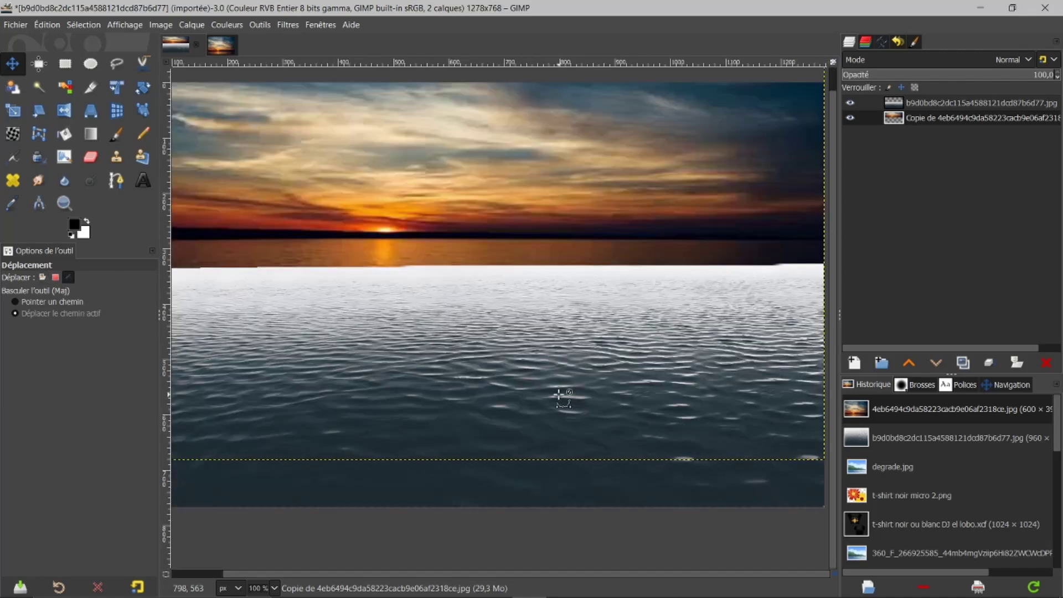
drag(515, 576, 421, 565)
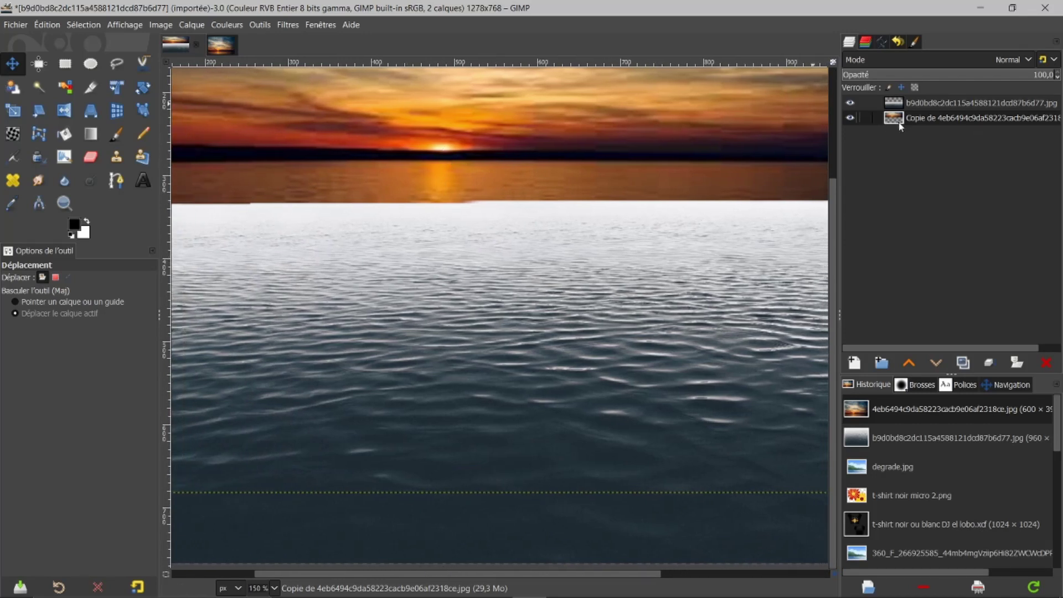
key(Down)
key(Down)
key(Down)
key(Down)
key(Down)
key(Down)
key(Down)
key(Down)
key(Down)
key(Down)
key(Down)
key(Down)
key(Down)
key(Down)
key(Down)
key(Down)
key(Down)
key(Down)
key(Down)
key(Down)
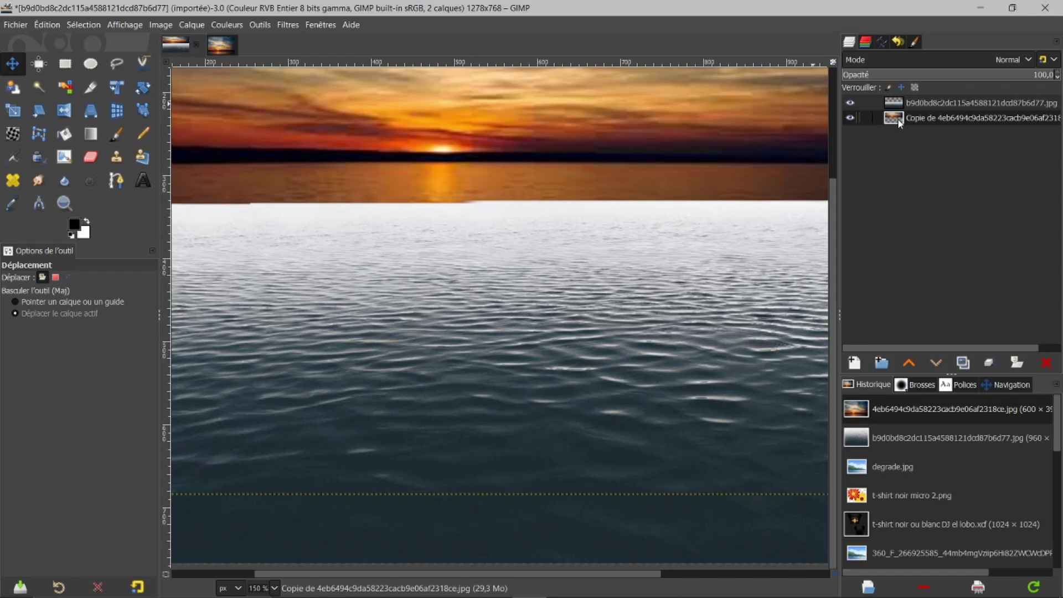
key(Down)
key(Down)
key(Down)
key(Down)
key(Down)
key(Down)
key(Down)
key(Down)
key(Down)
key(Down)
key(Down)
key(Down)
key(Down)
key(Down)
key(Down)
key(Down)
key(Down)
key(Down)
key(Down)
key(Down)
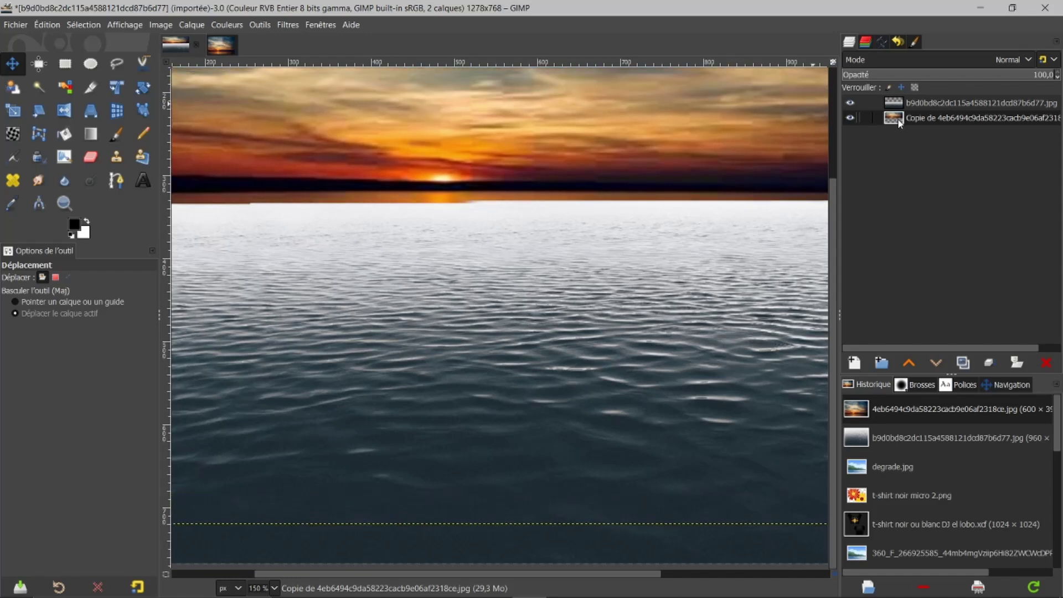
key(Down)
key(Down)
key(Down)
key(Down)
key(Down)
key(Down)
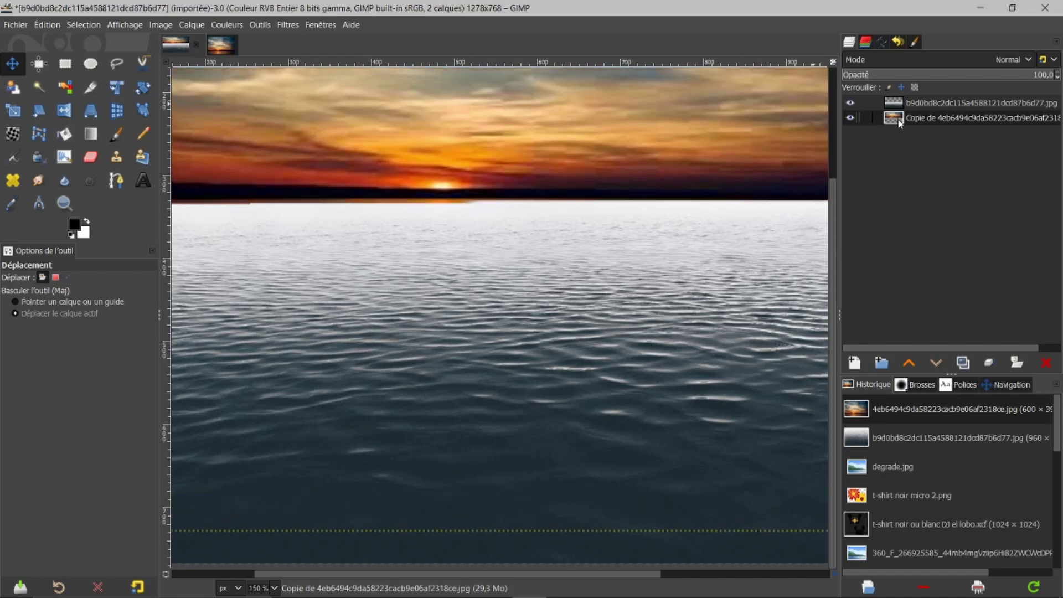
key(Down)
key(Down)
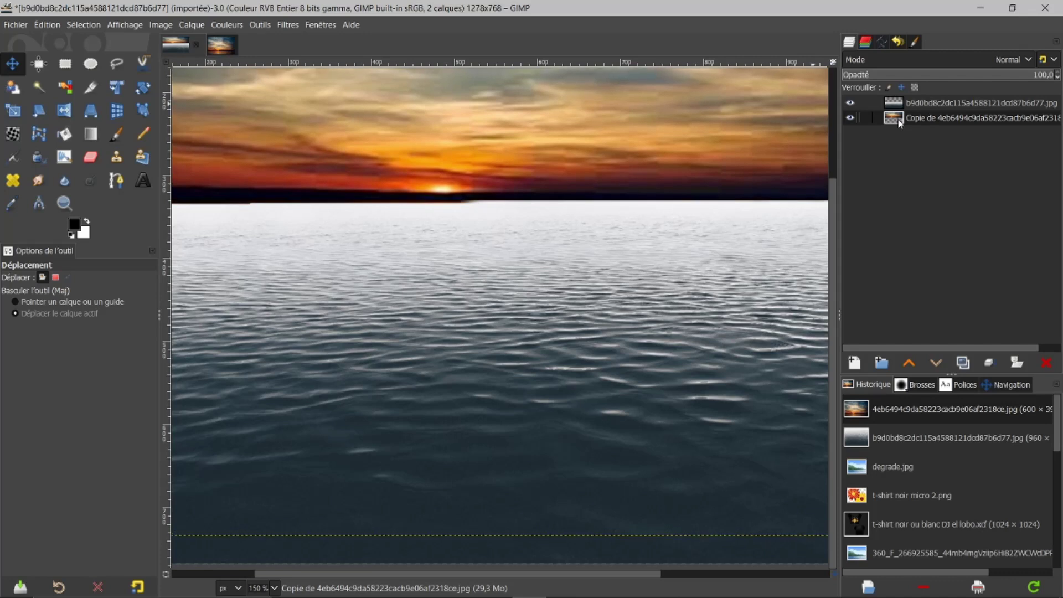
ctrl+scroll(657, 383, down, 2)
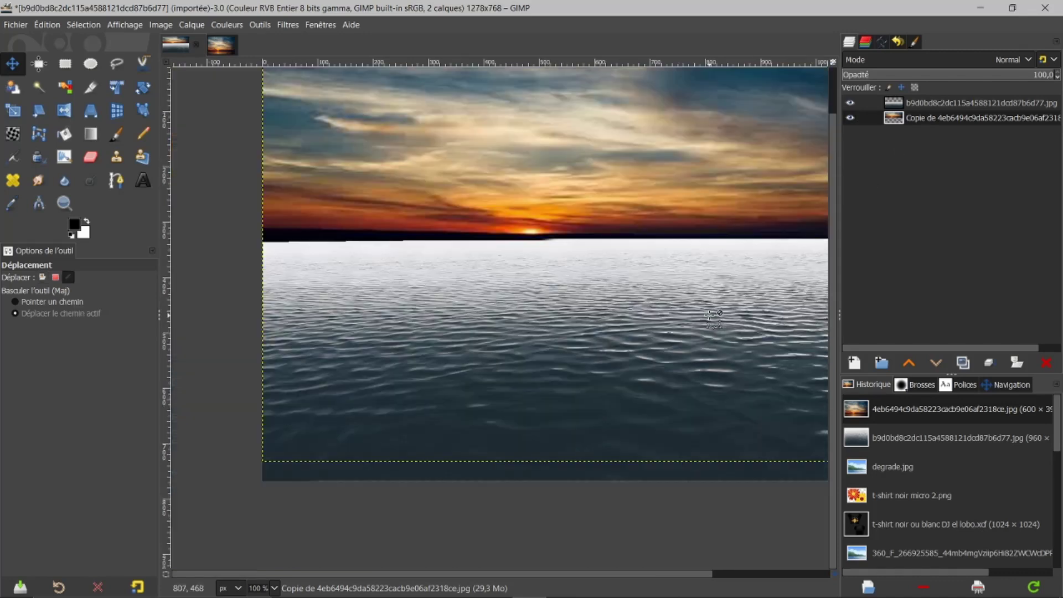
drag(517, 573, 649, 593)
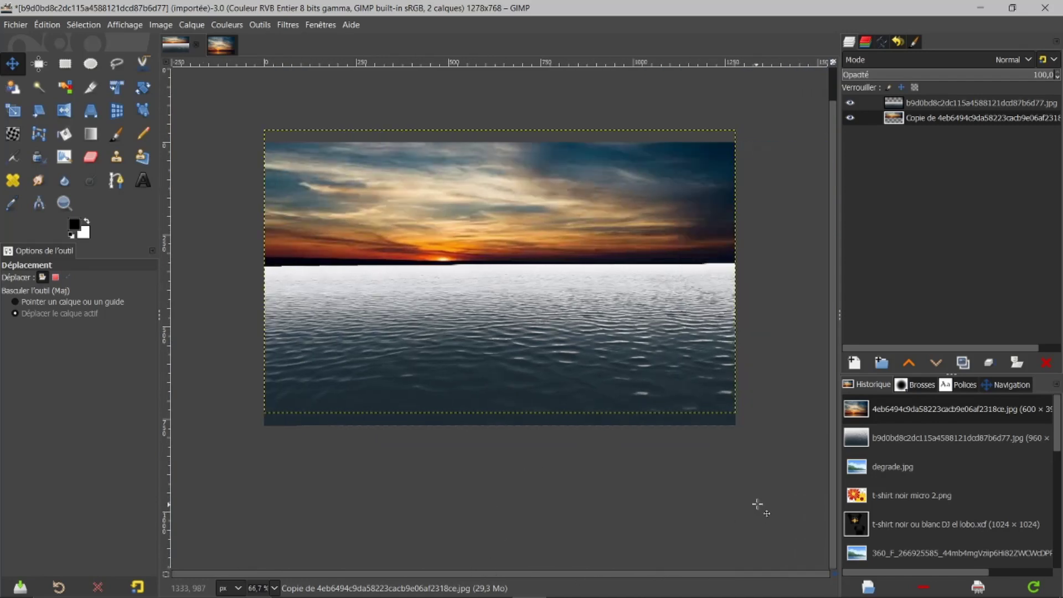
Fit the sunset layer to the image size again and raise it above the water layer.
right_click(914, 118)
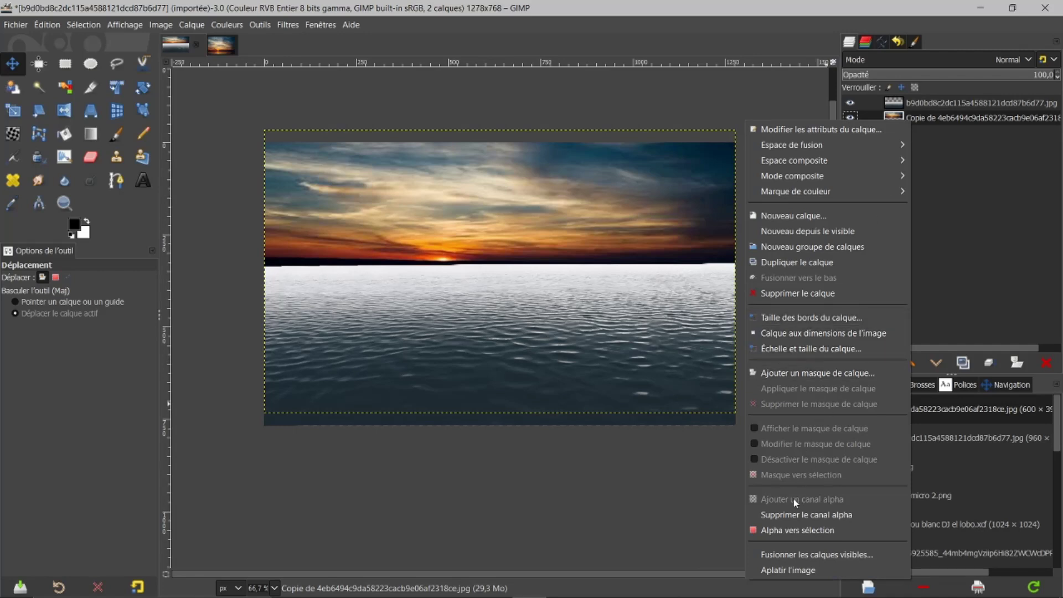
click(827, 333)
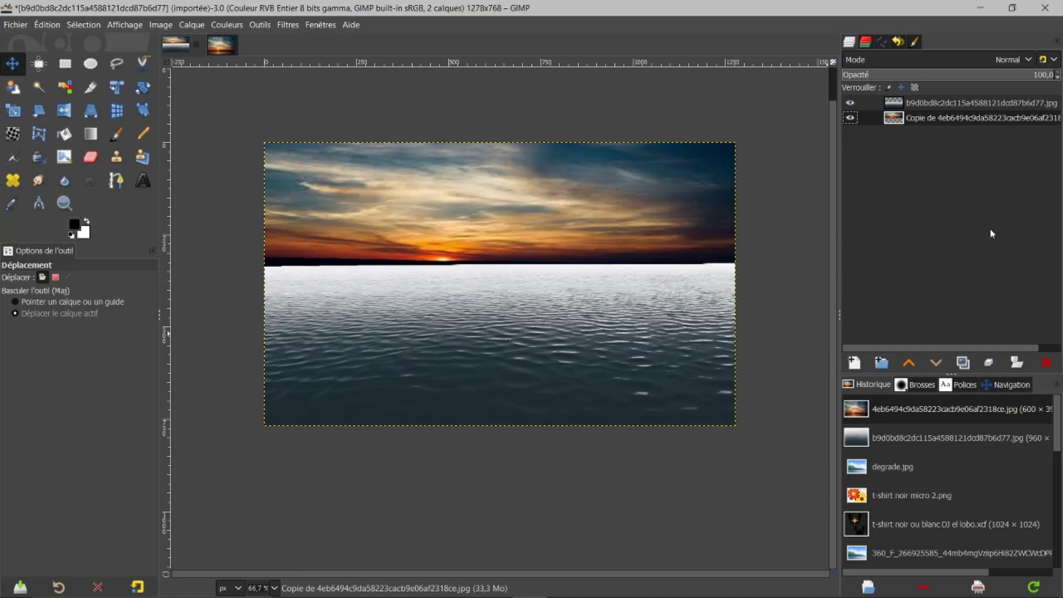
click(908, 364)
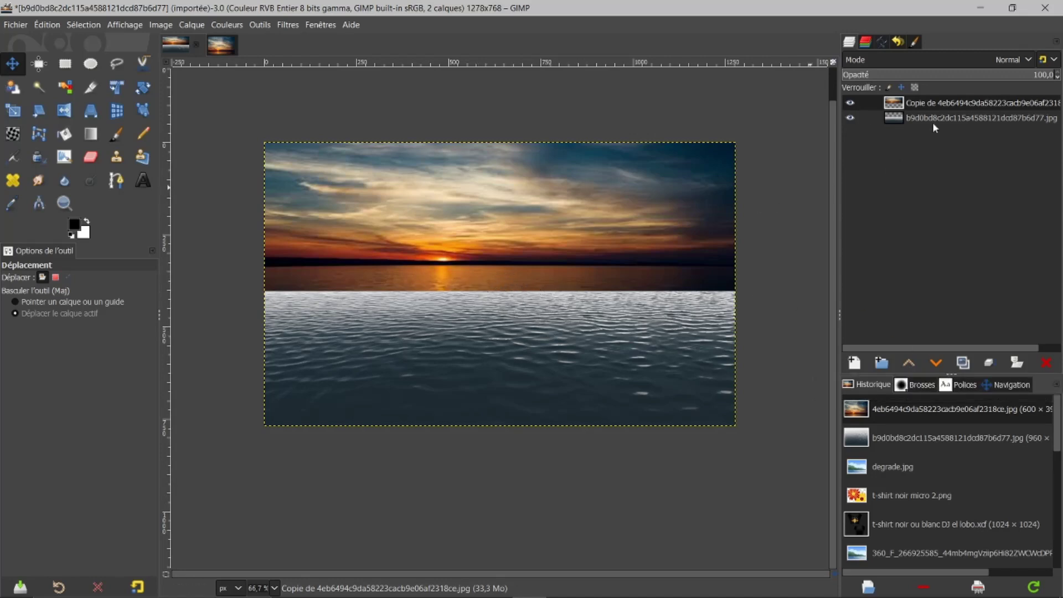
click(850, 118)
click(851, 118)
Erase a test patch of the sunset layer's sea and horizon right of the sun, using the Eraser at size 89.
click(900, 121)
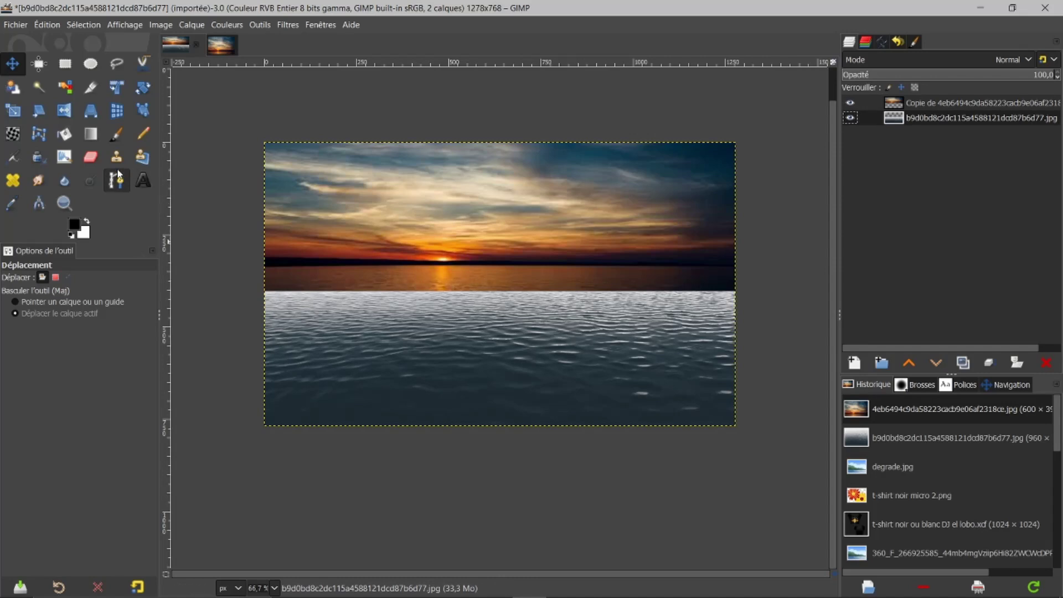
click(90, 159)
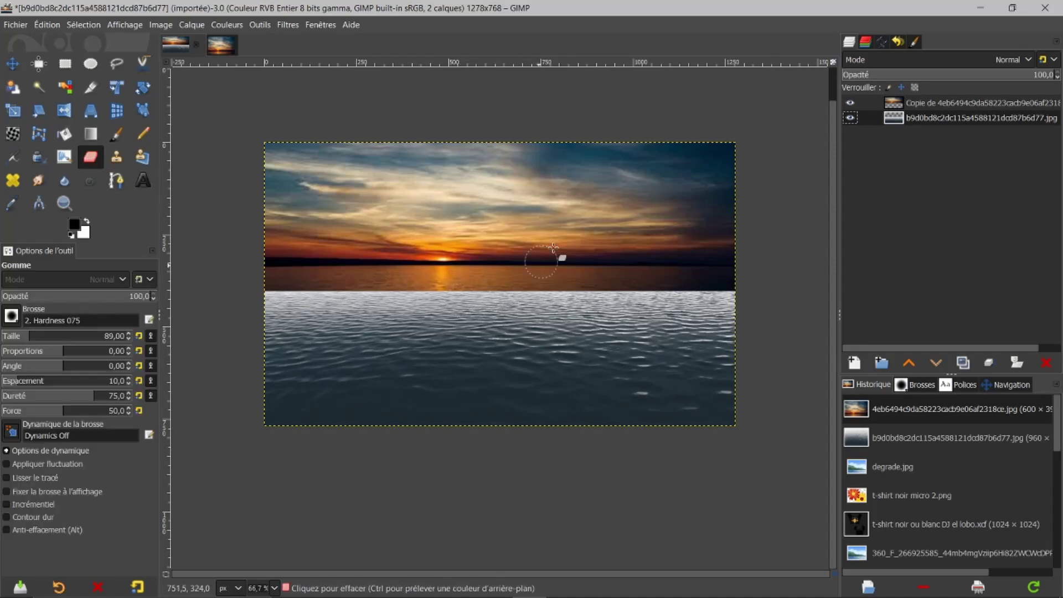
click(897, 105)
mouse_move(557, 287)
mouse_down()
mouse_move(541, 285)
mouse_move(573, 290)
mouse_up()
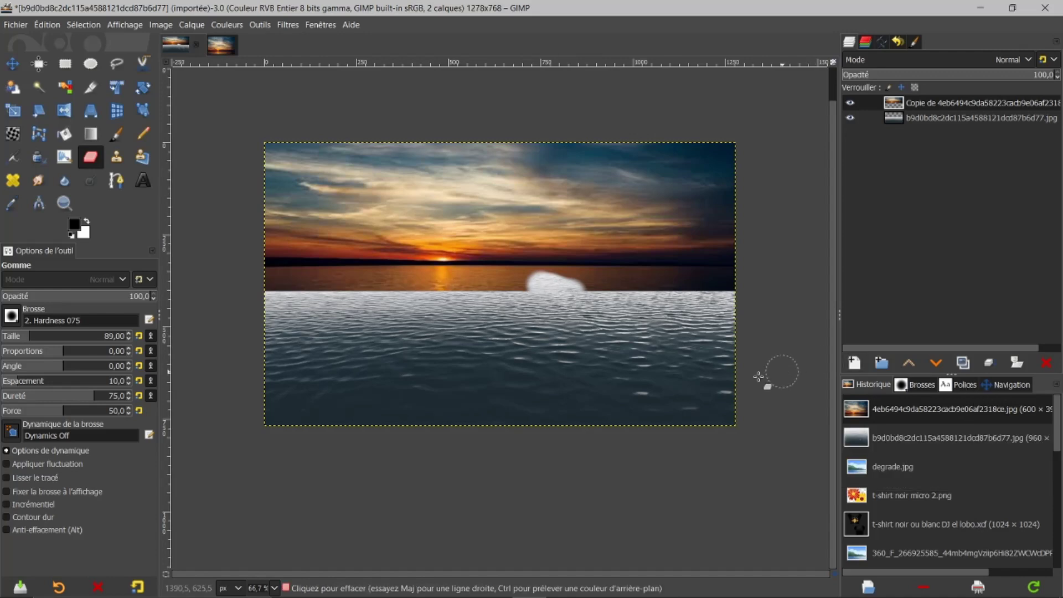
click(546, 274)
mouse_move(545, 274)
mouse_down()
mouse_move(557, 258)
mouse_move(562, 268)
mouse_up()
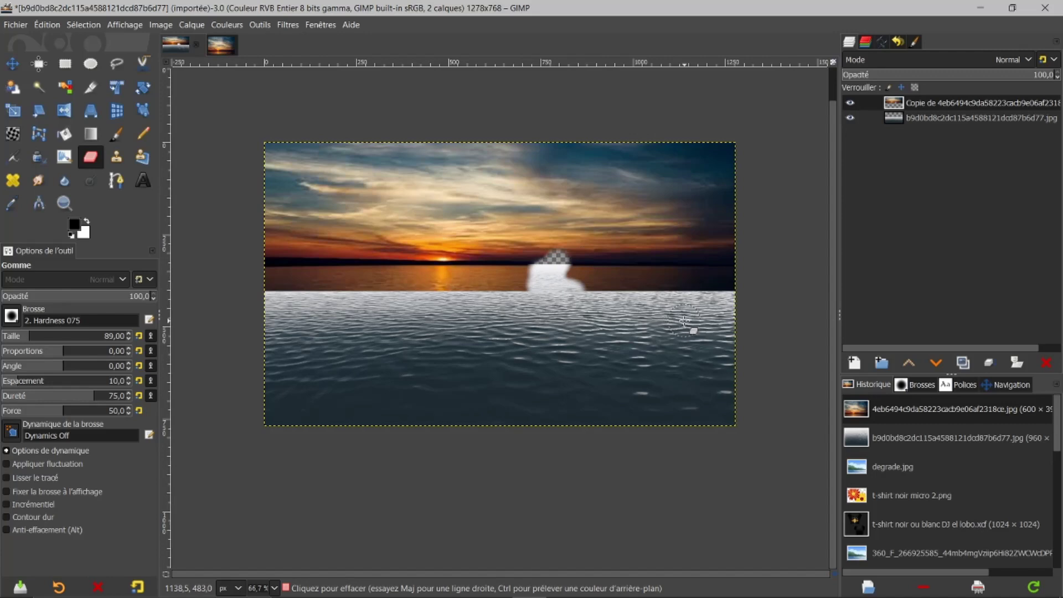
Enable anti-erase, paint over the erased patch right of the sun to restore it, and undo the eraser strokes.
click(6, 530)
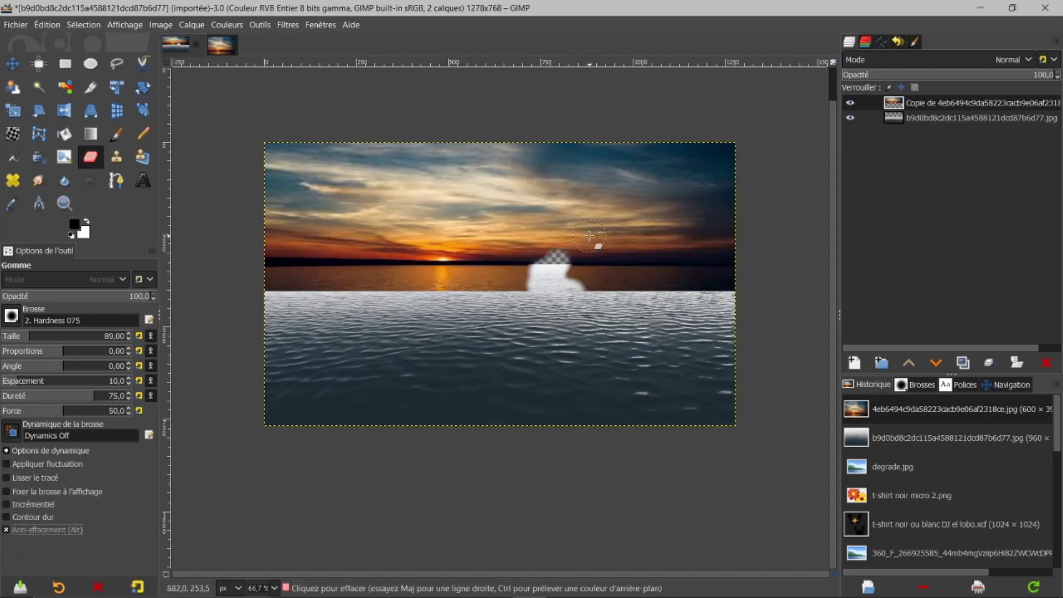
mouse_move(547, 251)
mouse_down()
mouse_move(579, 267)
mouse_move(525, 265)
mouse_move(554, 279)
mouse_move(517, 294)
mouse_move(599, 287)
mouse_up()
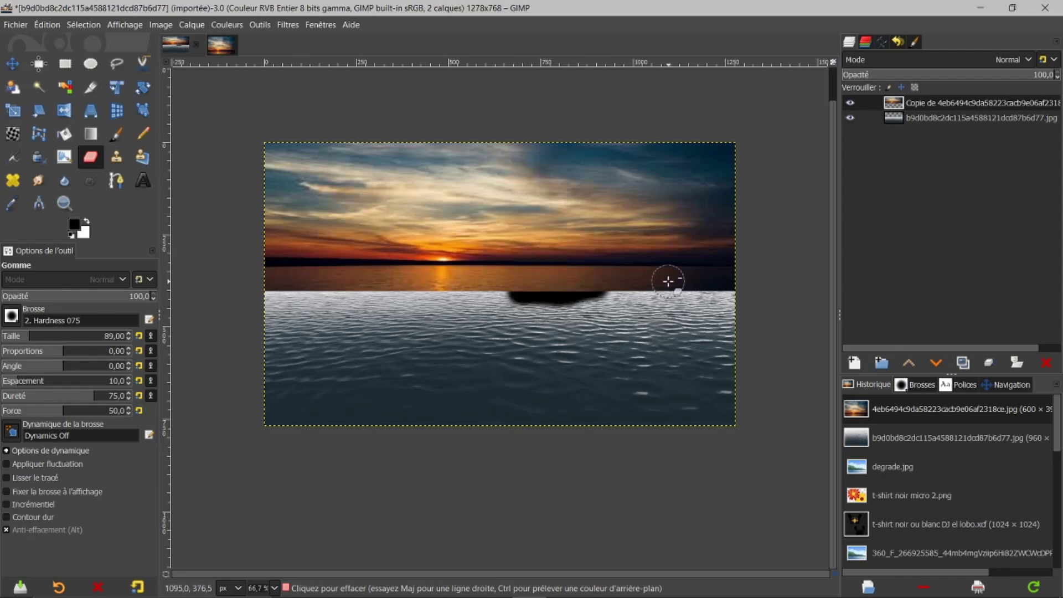
key(ctrl+z)
key(ctrl+z)
key(ctrl+z)
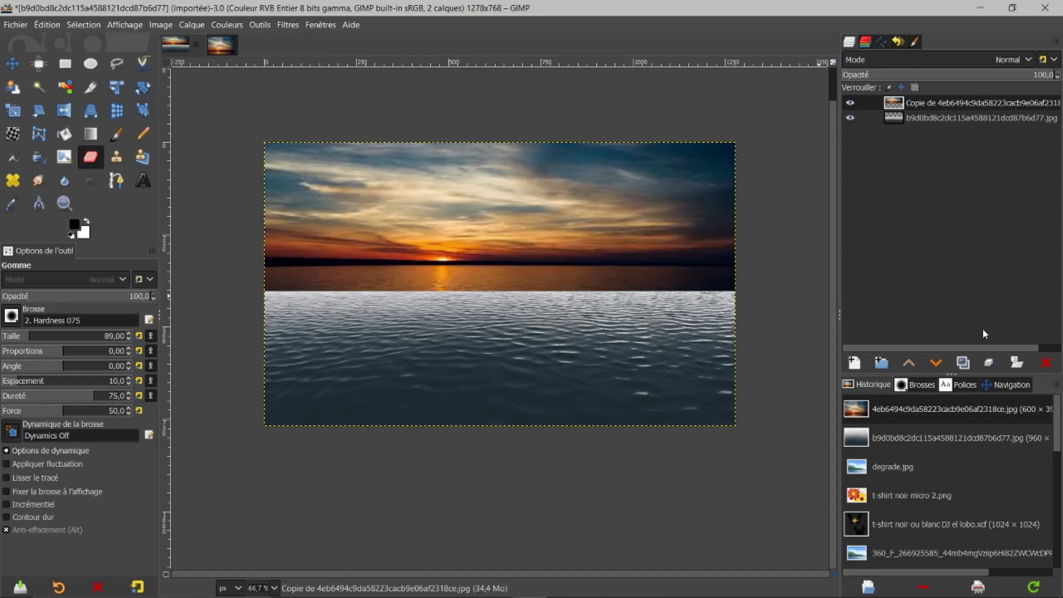
Add a white (full opacity) layer mask to the sunset layer, hide the water layer, and make the mask active for editing.
click(1015, 361)
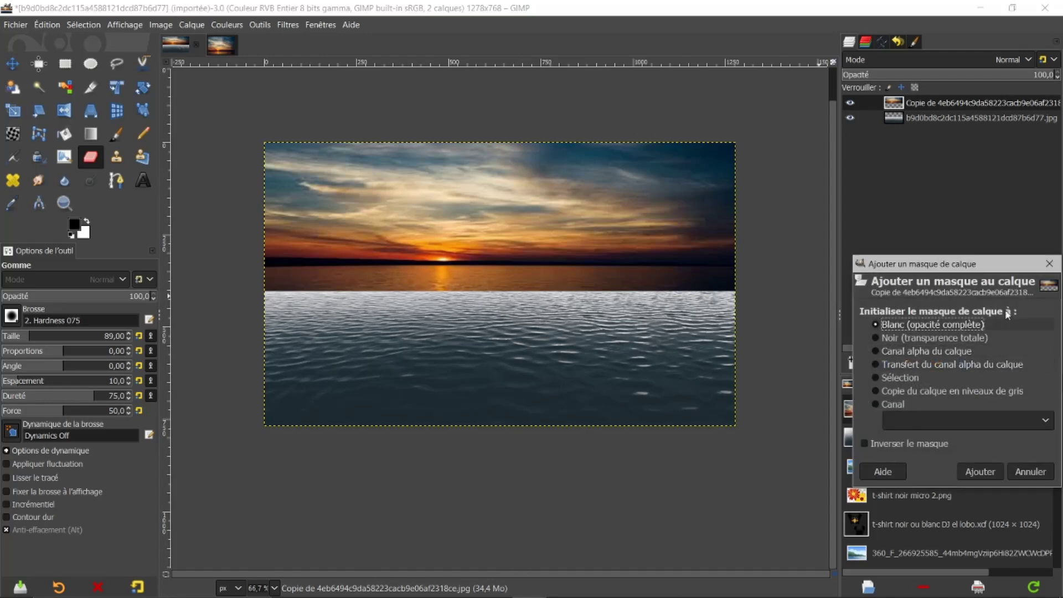
click(979, 471)
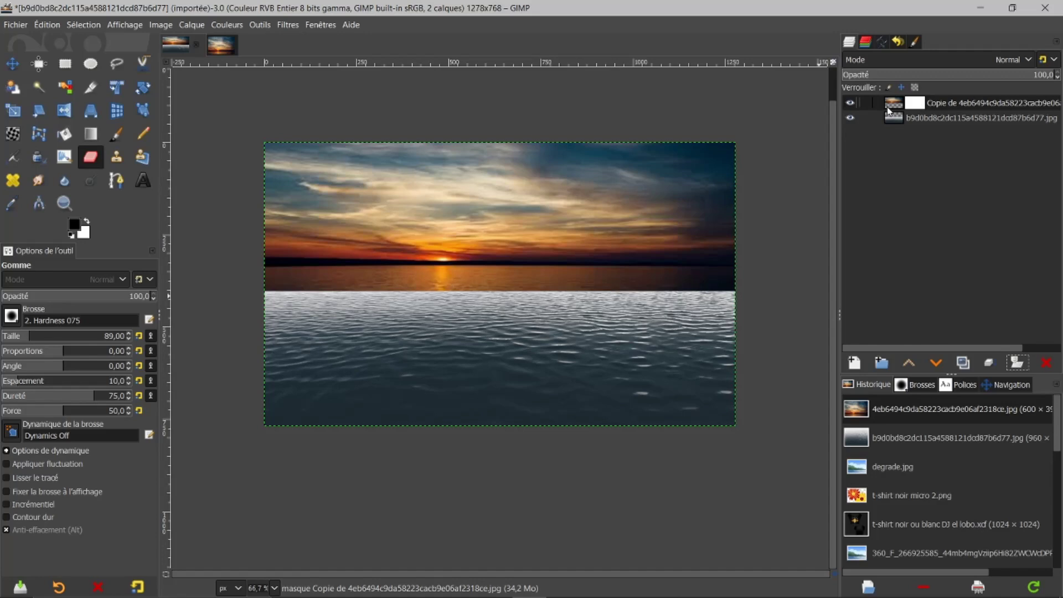
click(851, 118)
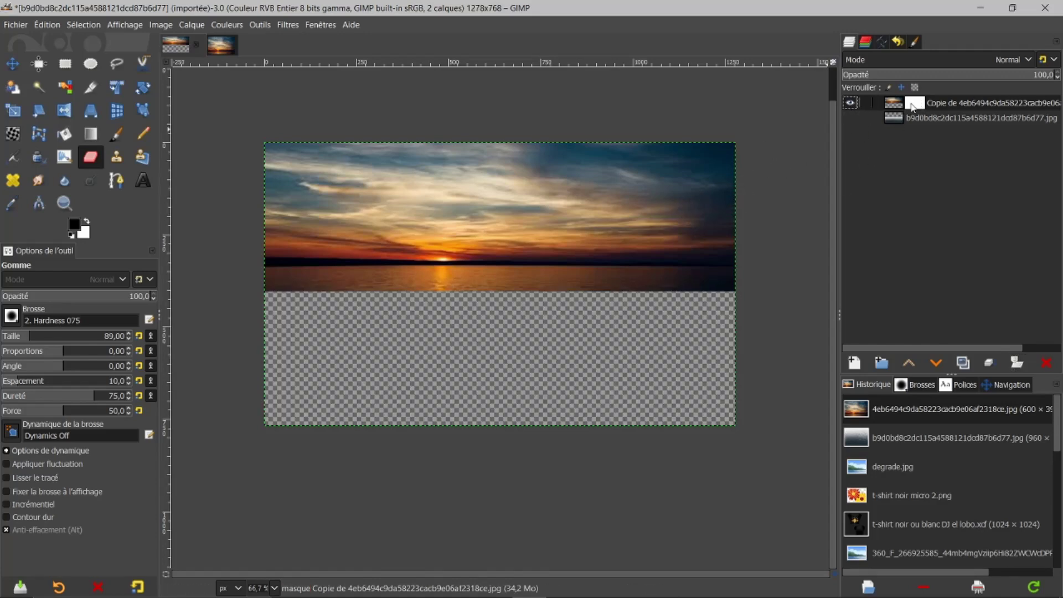
click(888, 106)
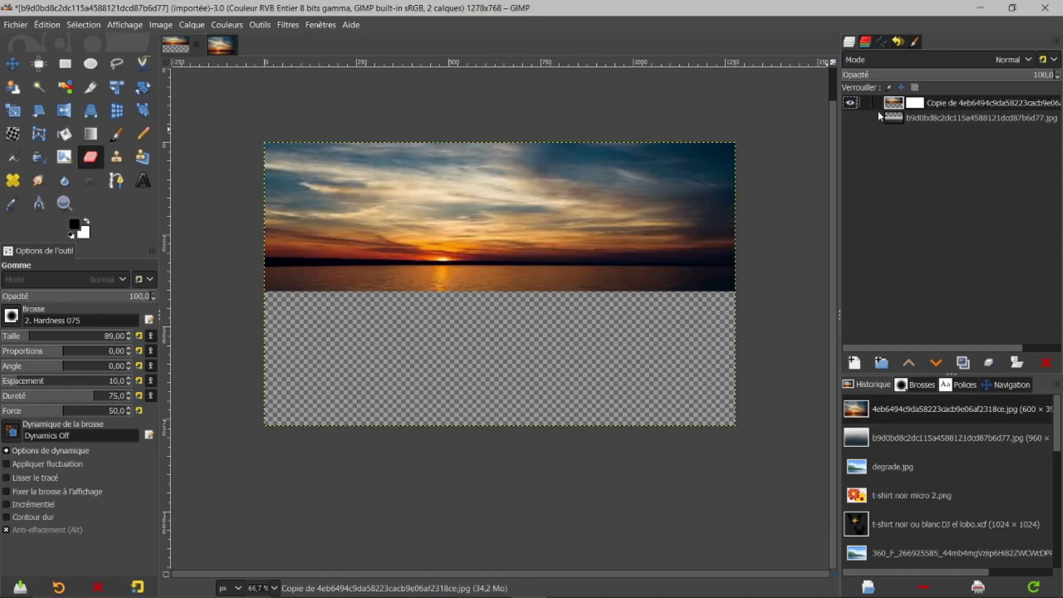
click(919, 103)
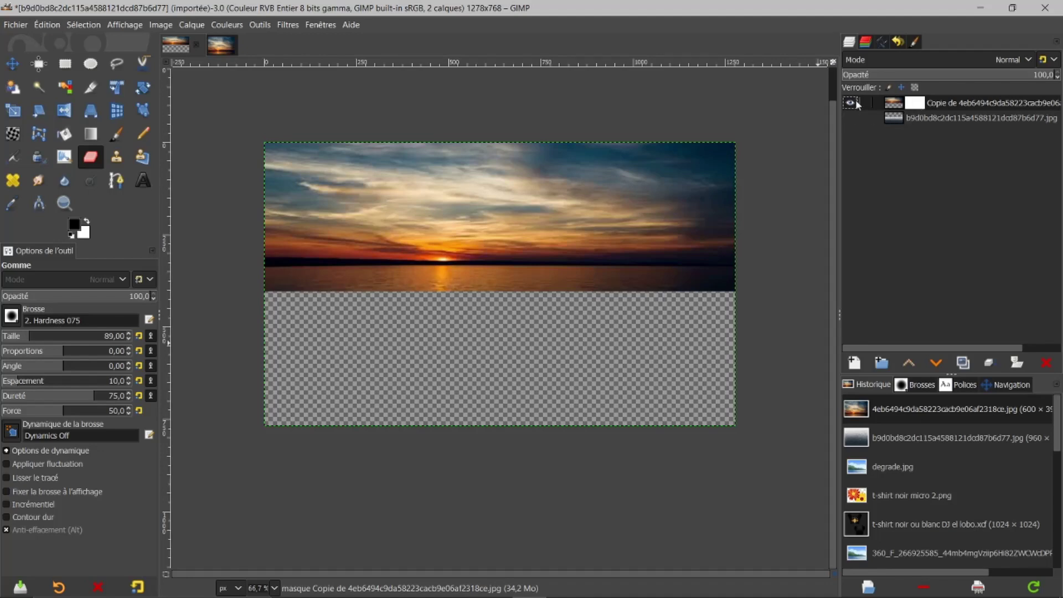
Invert the sunset layer's mask to black and paint white on it with the size 89 Paintbrush to reveal part of the sunset.
click(216, 24)
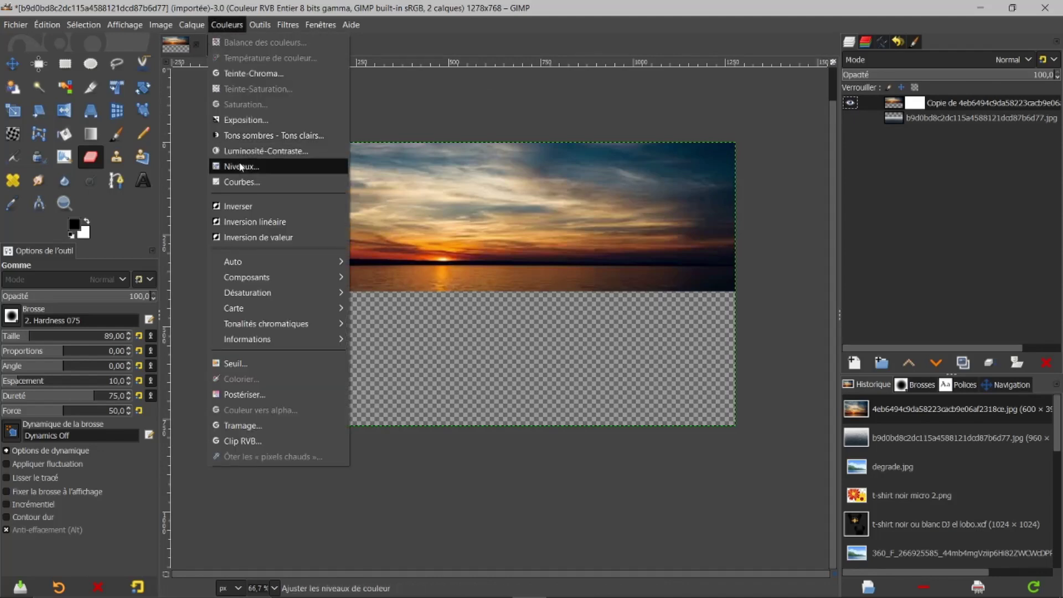
click(234, 206)
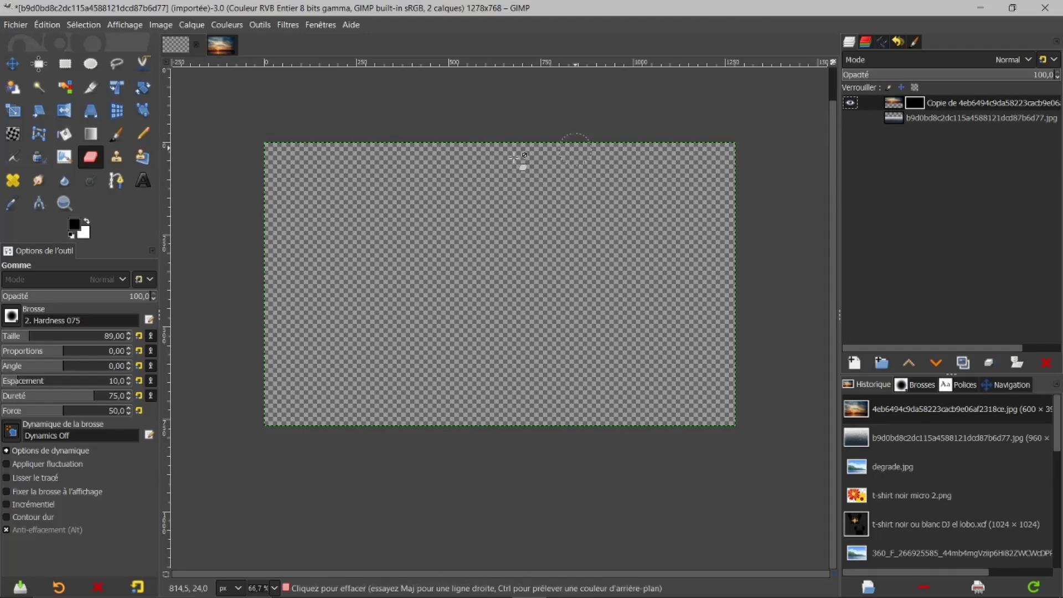
click(117, 134)
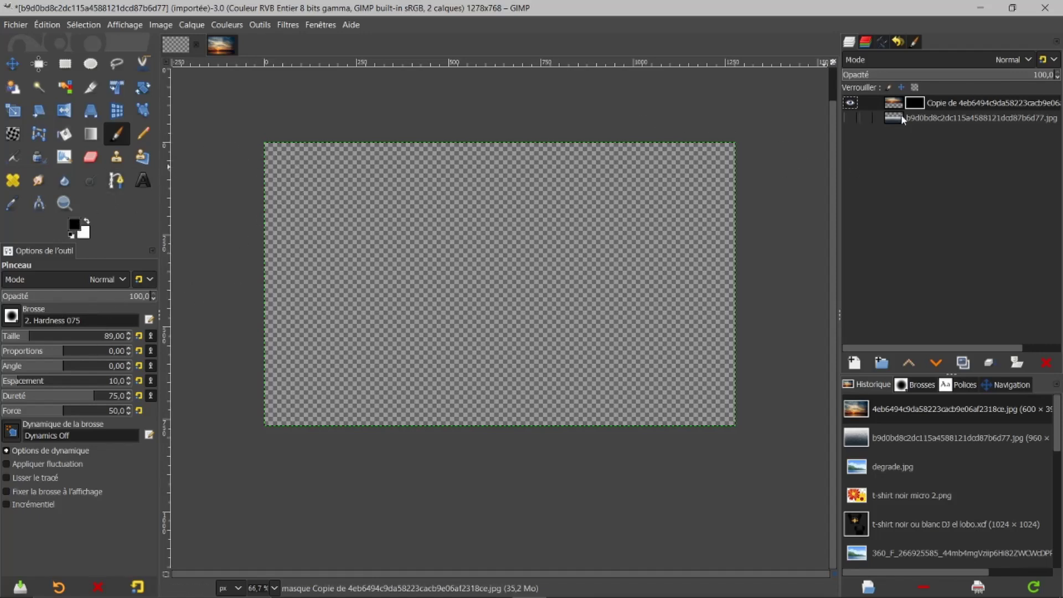
click(87, 223)
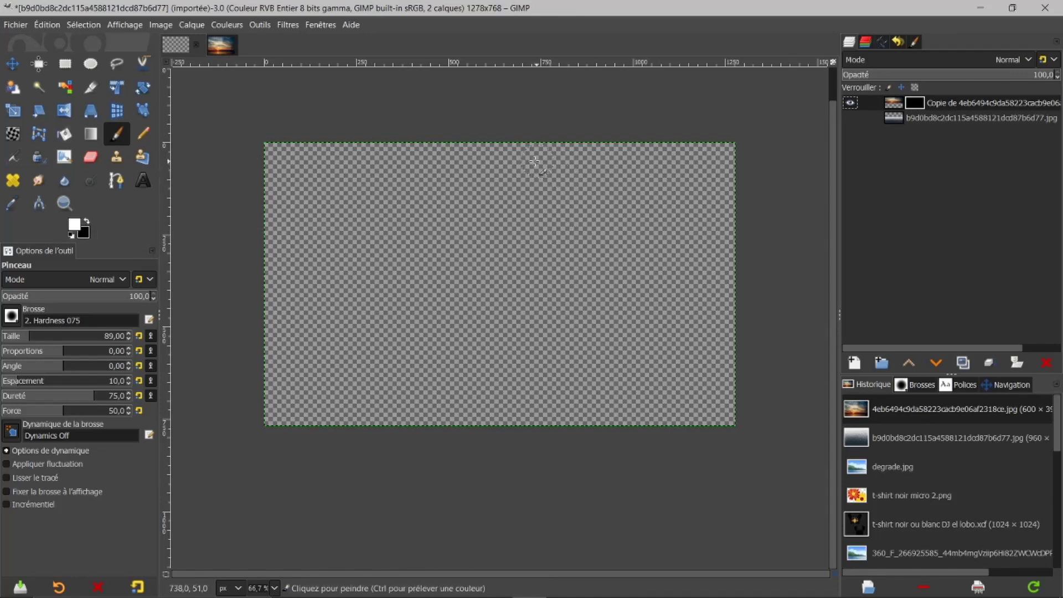
mouse_move(508, 145)
mouse_down()
mouse_move(502, 191)
mouse_move(499, 141)
mouse_move(484, 190)
mouse_move(480, 144)
mouse_move(469, 158)
mouse_move(466, 293)
mouse_up()
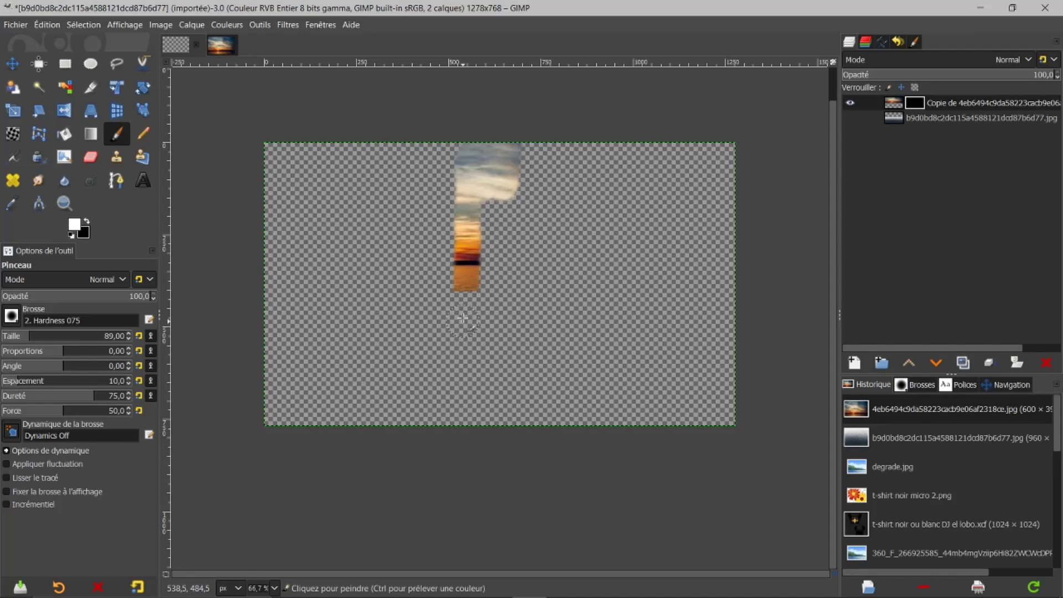
drag(471, 306, 497, 301)
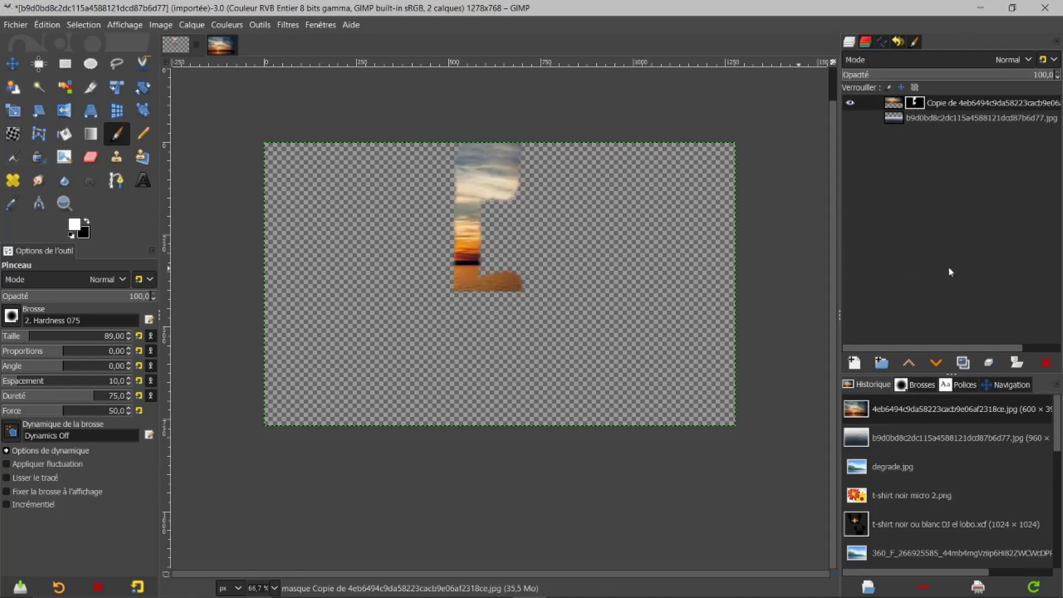
Display the layer mask on the canvas, widen its white painted area to the right, and return to the normal image view.
right_click(917, 105)
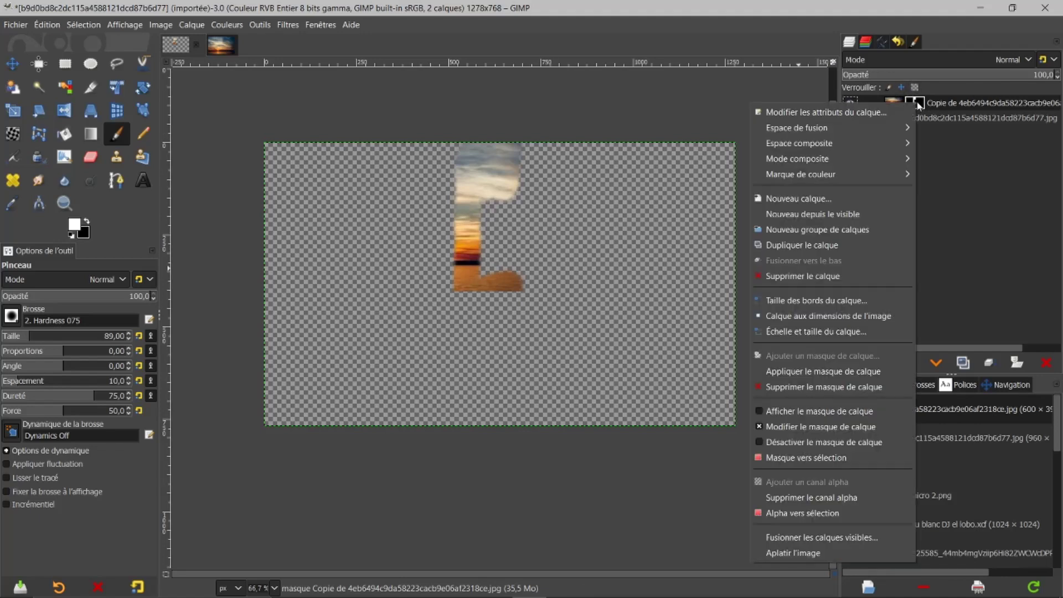
click(790, 413)
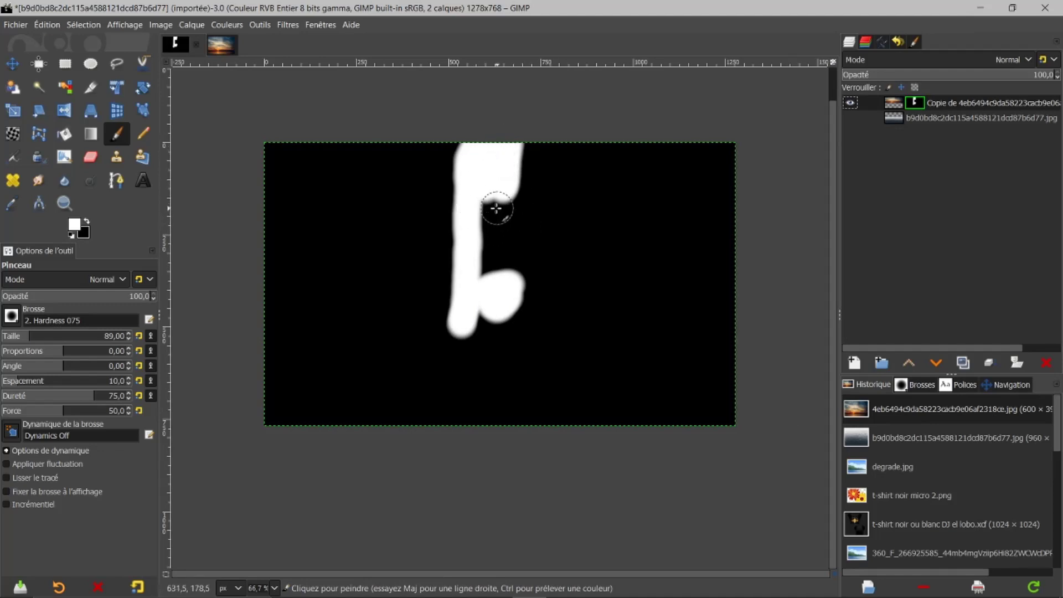
mouse_move(507, 205)
mouse_down()
mouse_move(494, 293)
mouse_move(485, 208)
mouse_move(495, 198)
mouse_move(501, 232)
mouse_move(531, 145)
mouse_move(531, 218)
mouse_move(509, 283)
mouse_move(529, 195)
mouse_up()
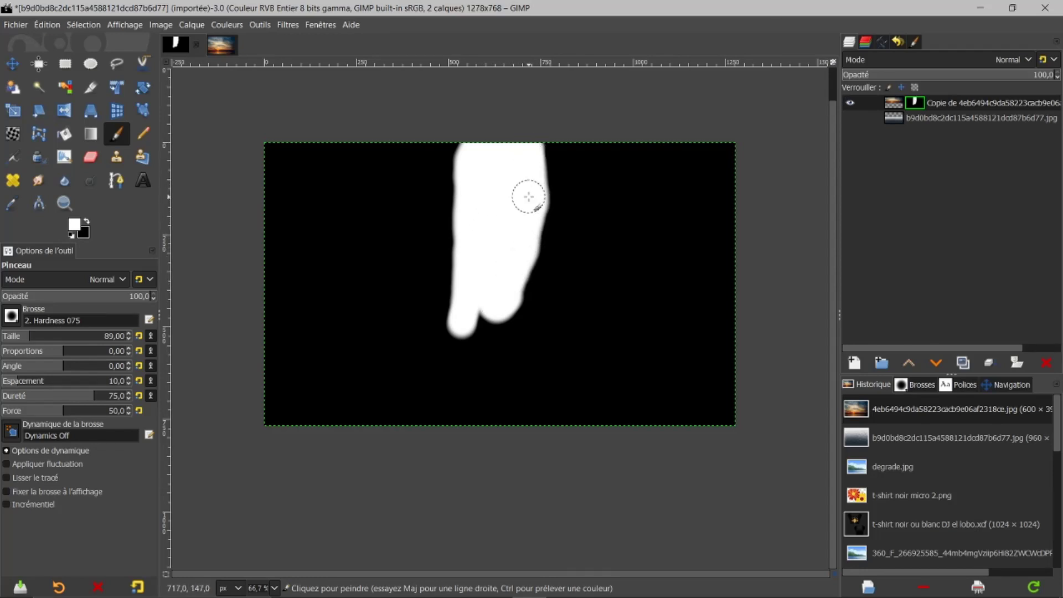
right_click(910, 103)
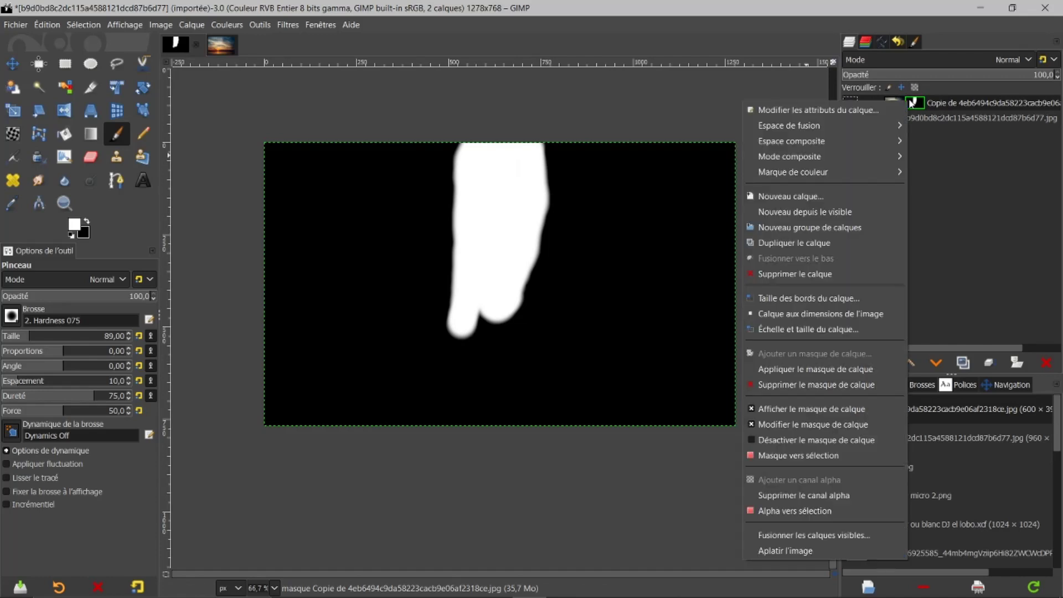
click(752, 410)
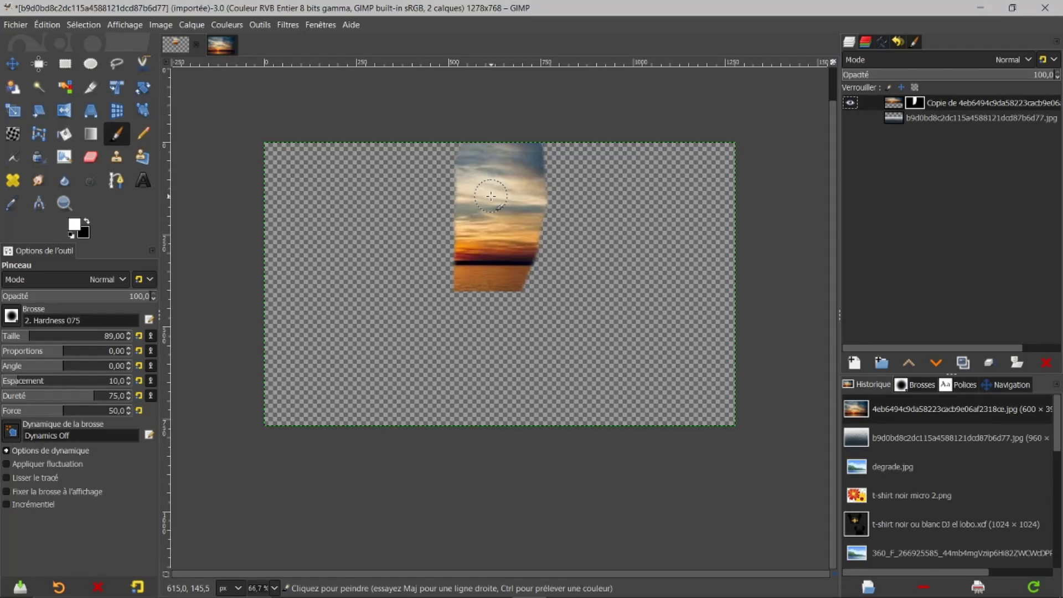
Undo the white brush strokes on the mask and invert the mask back to white.
key(ctrl+z)
key(ctrl+z)
key(ctrl+z)
key(ctrl+z)
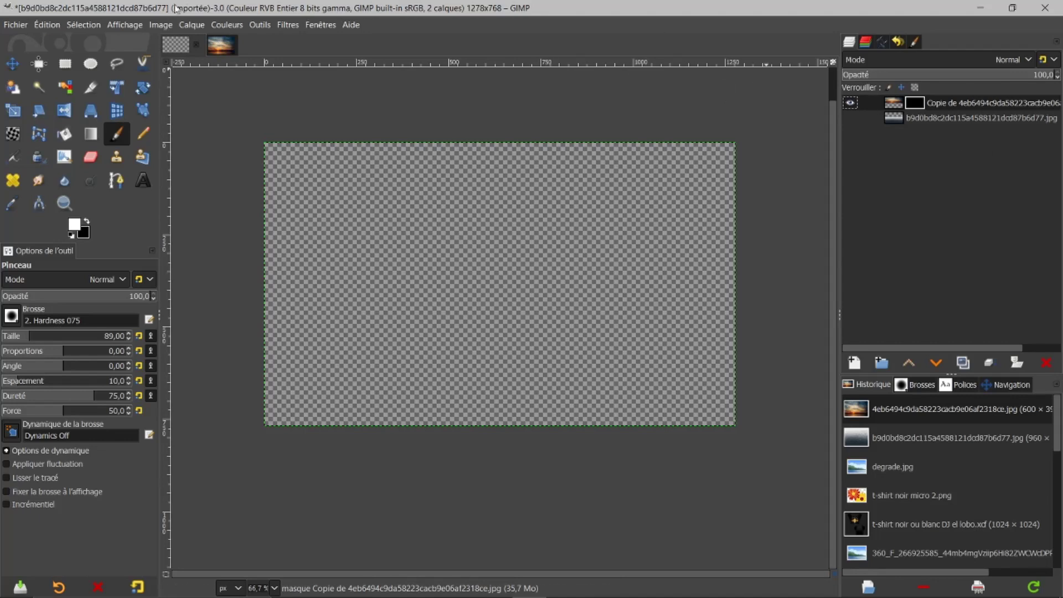
click(217, 24)
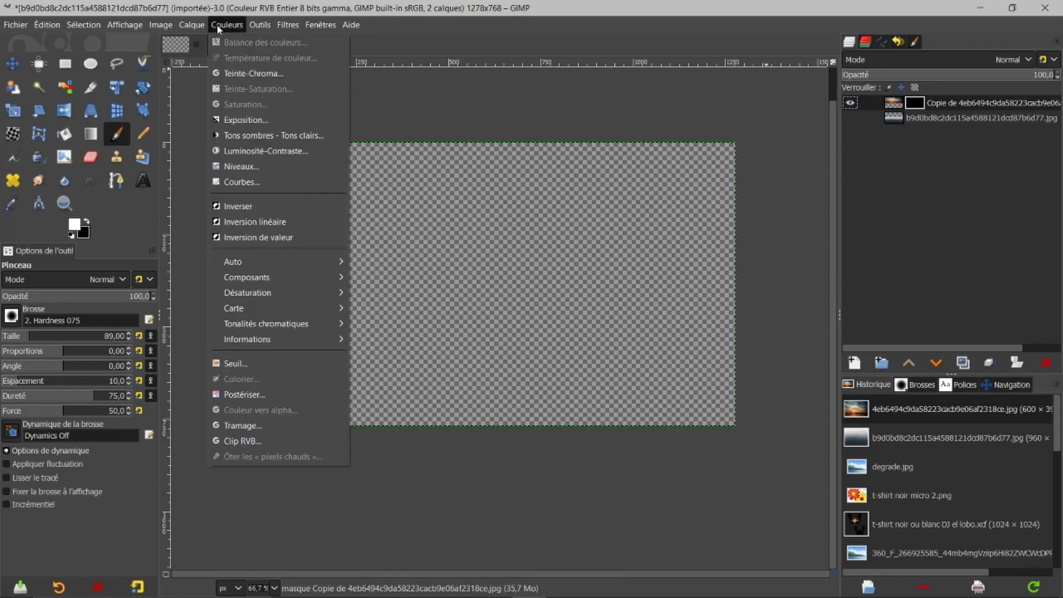
click(237, 207)
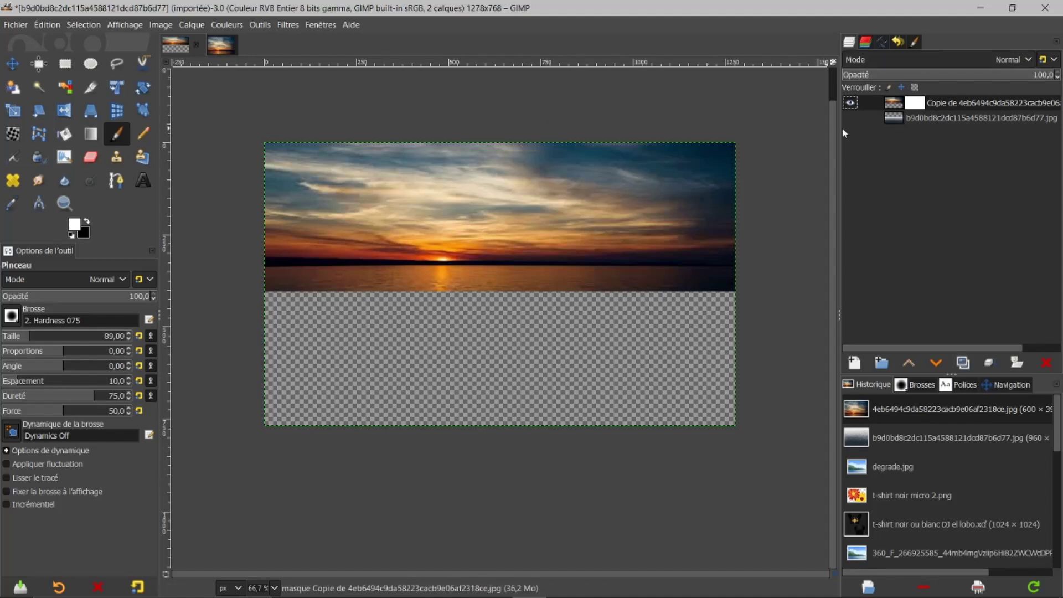
Display the mask, draw a horizontal white-to-black linear gradient across its full width, and return to the normal image view.
right_click(917, 107)
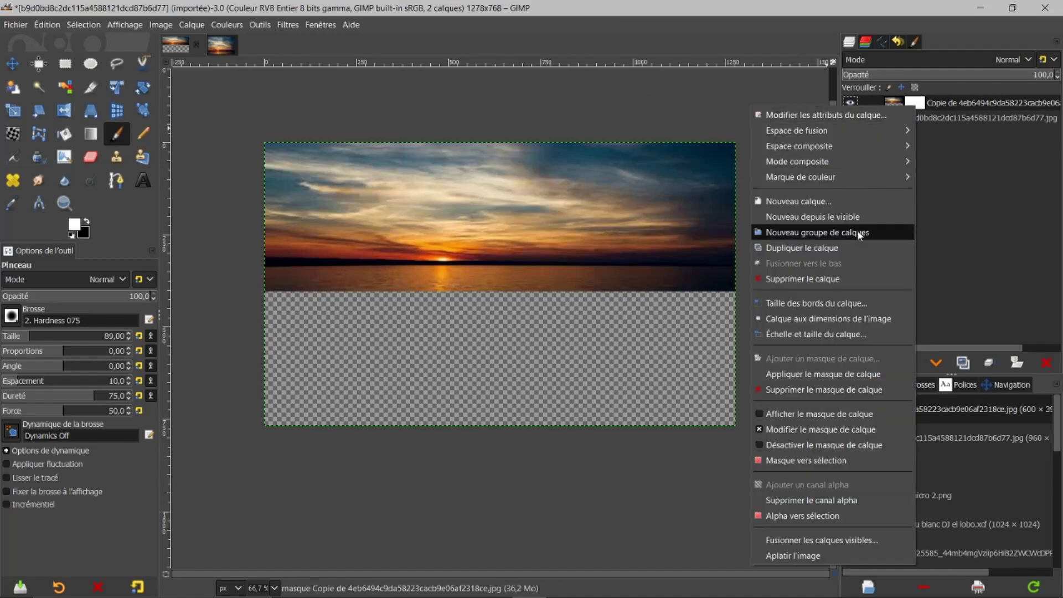
click(799, 414)
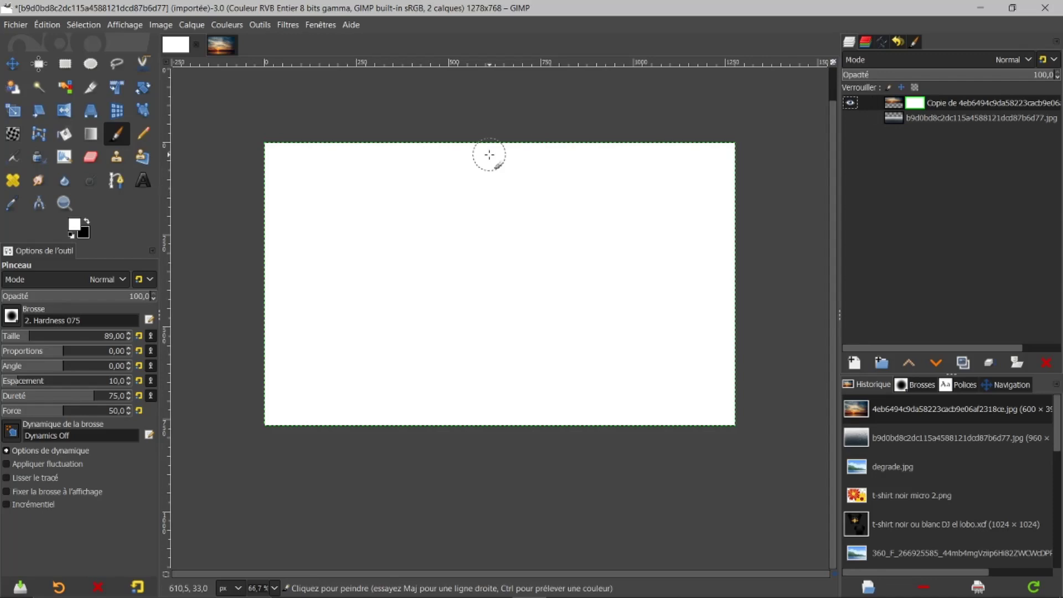
click(91, 134)
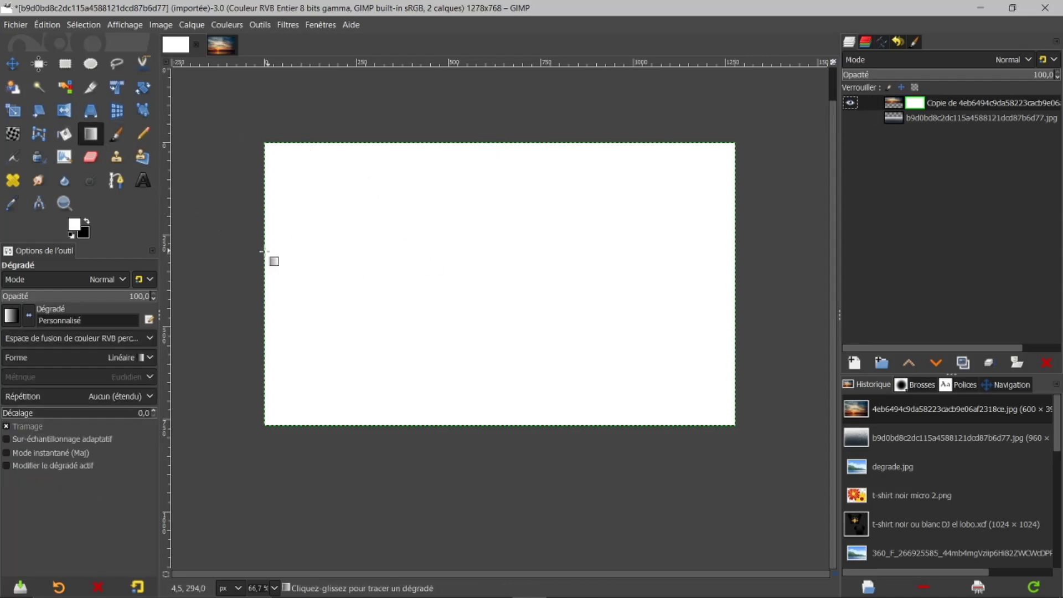
click(30, 316)
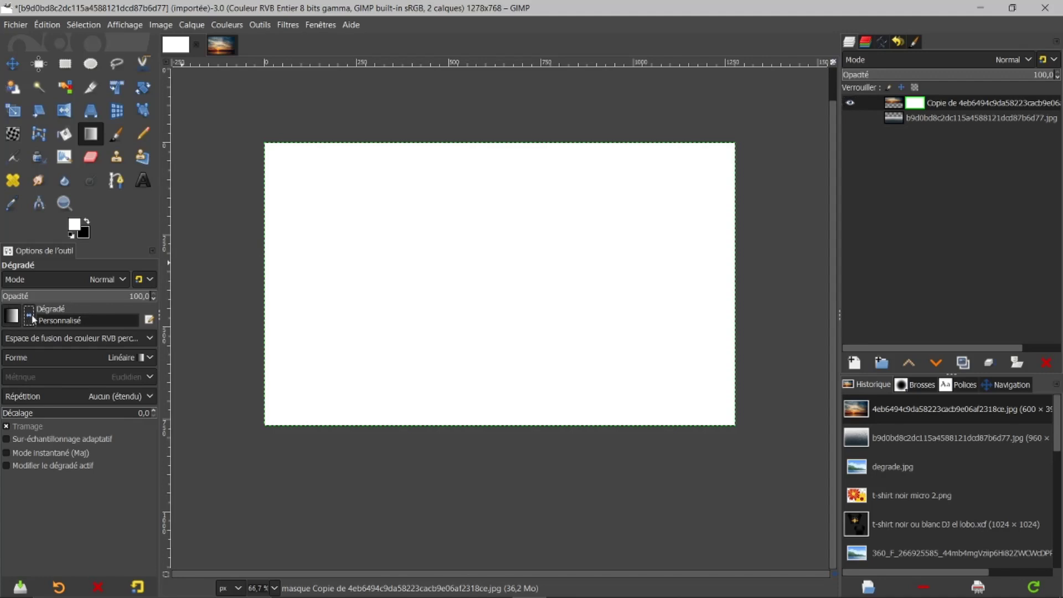
click(30, 317)
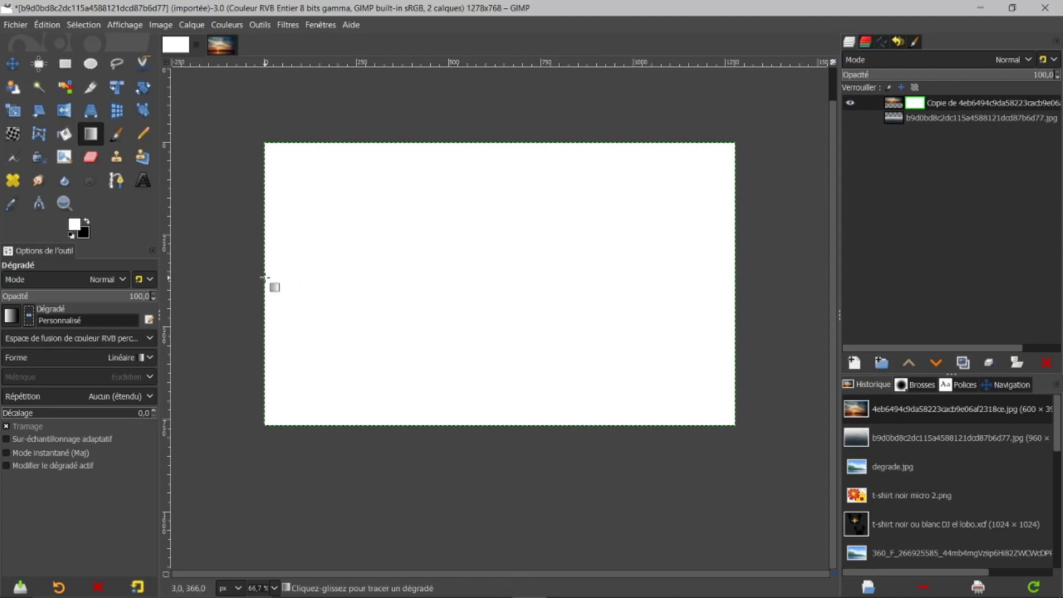
drag(264, 278, 735, 279)
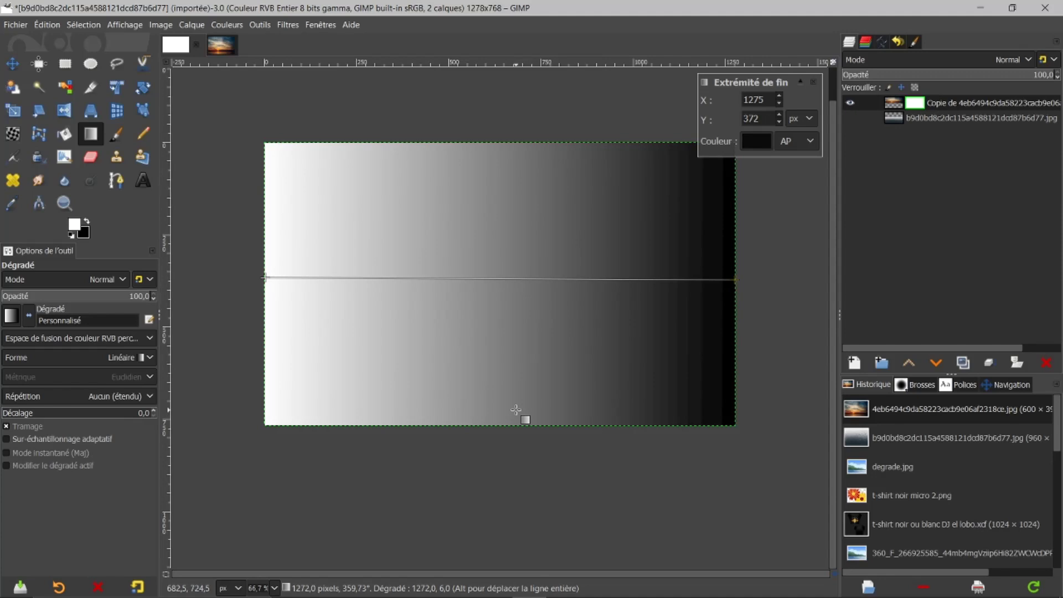
key(Return)
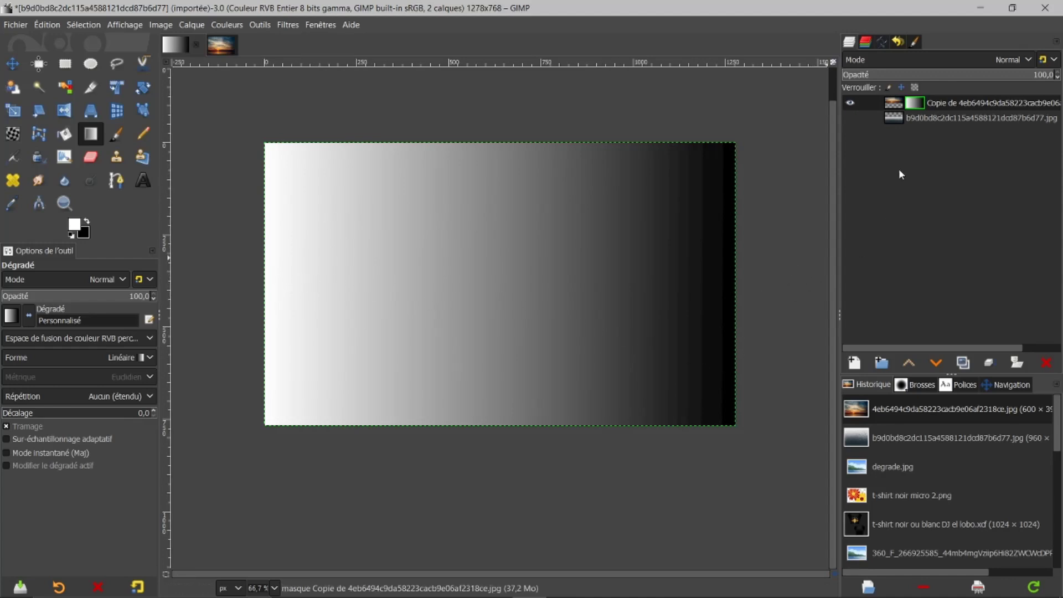
right_click(919, 103)
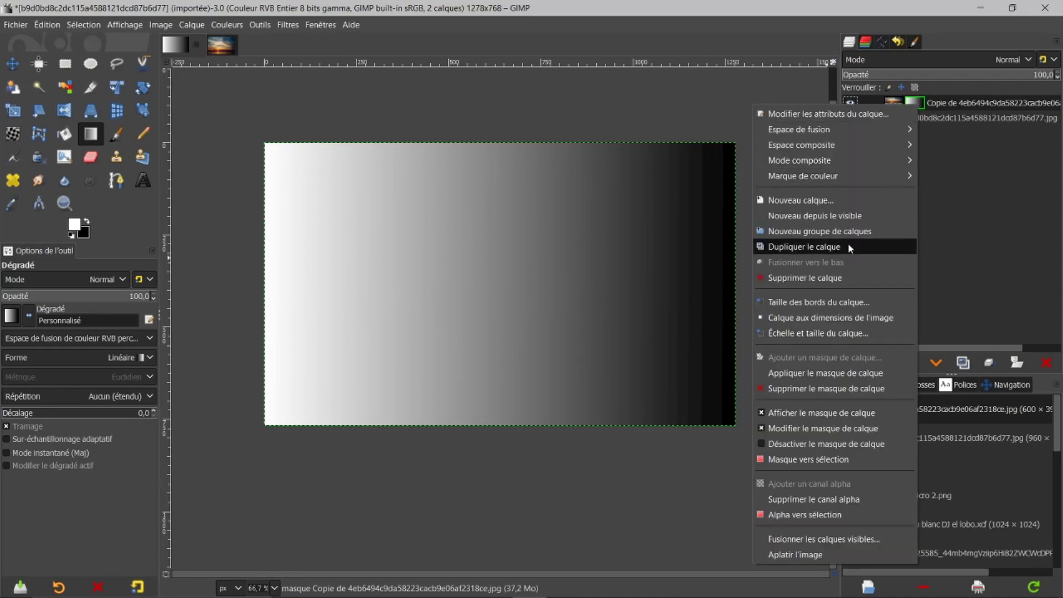
click(761, 414)
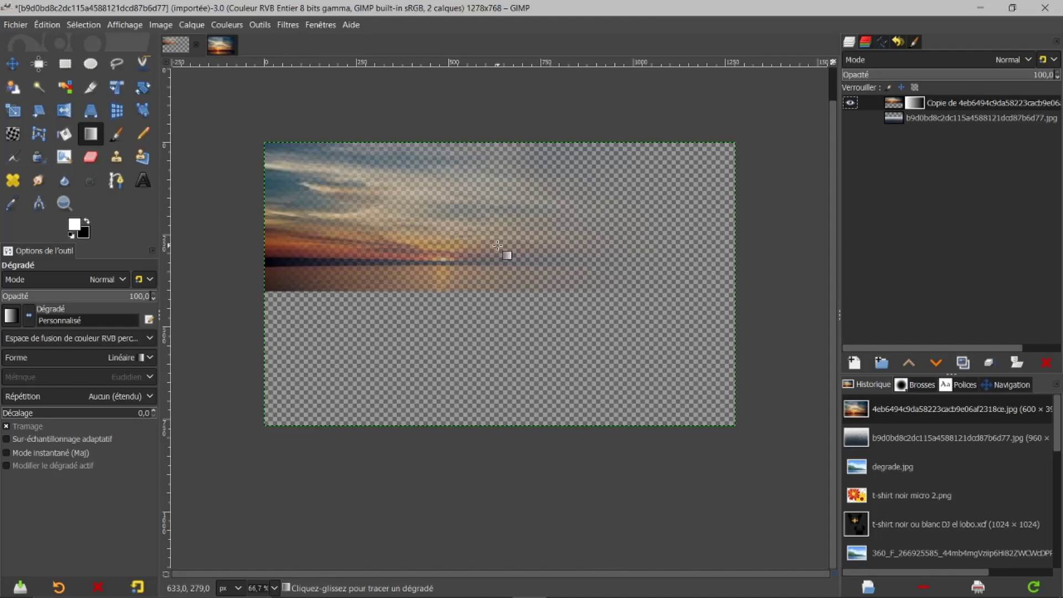
Redraw the displayed mask's horizontal gradient, placing its start at about X 532 and end at about X 825 px, and return to the image view.
right_click(914, 107)
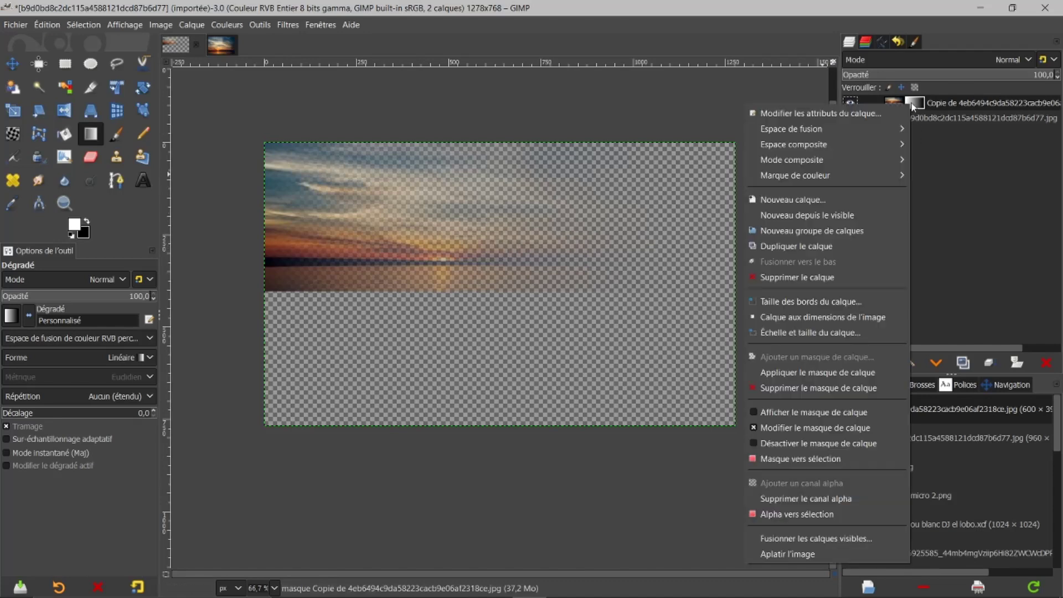
click(755, 412)
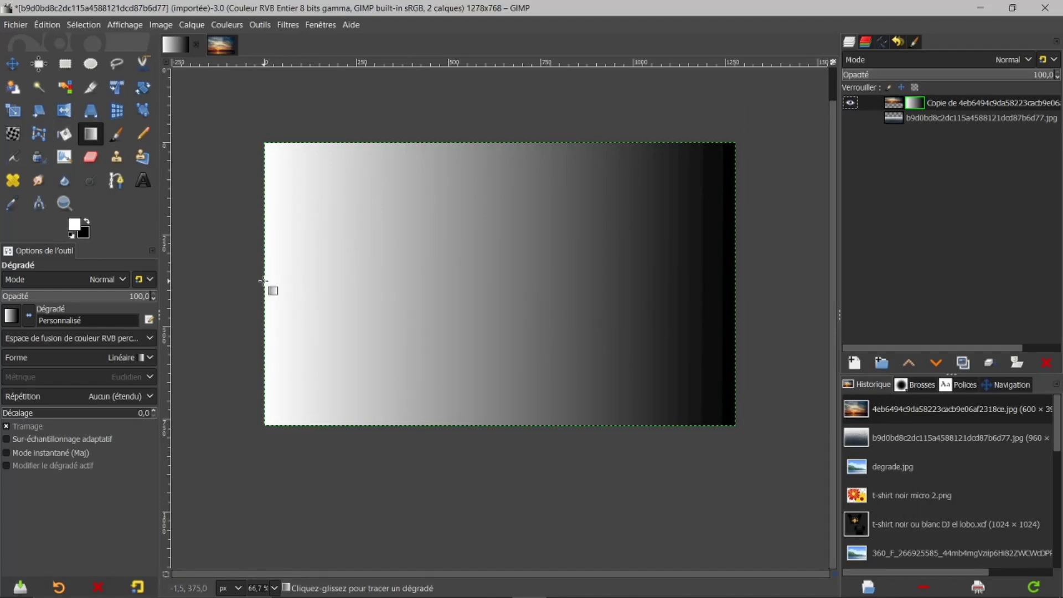
drag(263, 281, 735, 286)
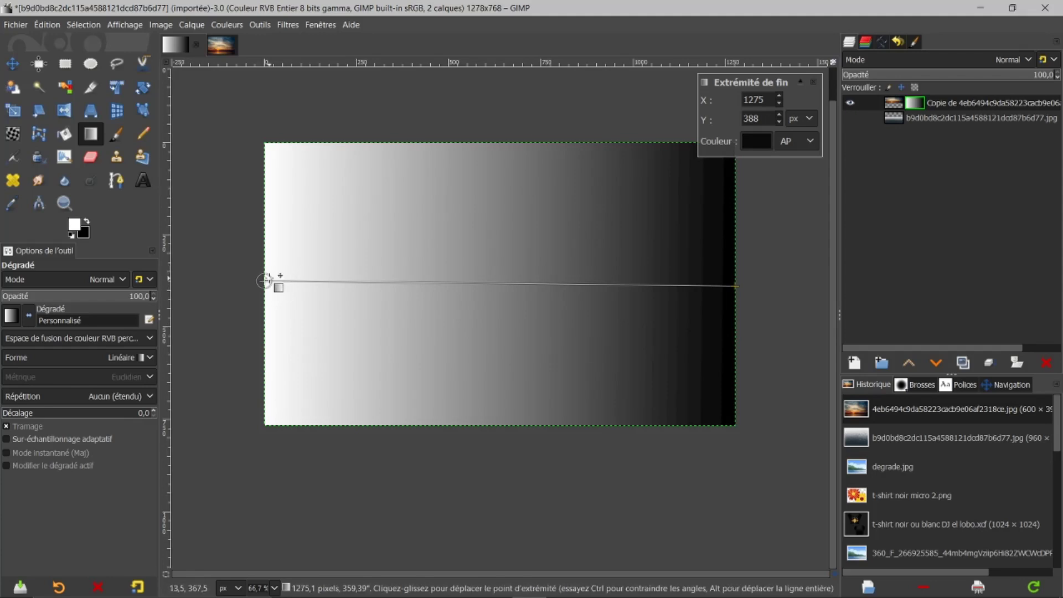
drag(264, 280, 460, 283)
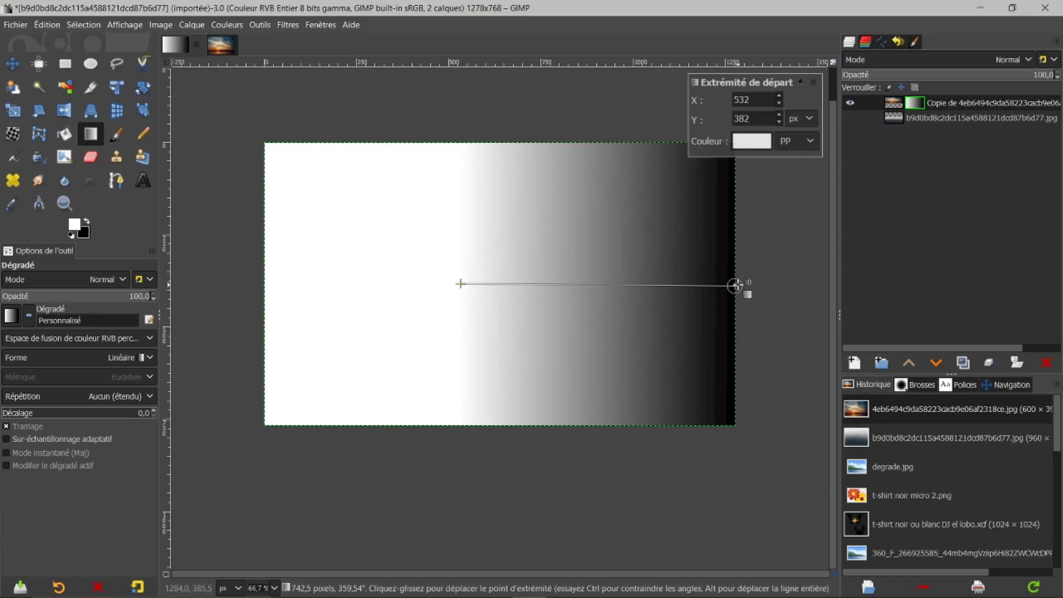
drag(735, 286, 570, 284)
click(569, 285)
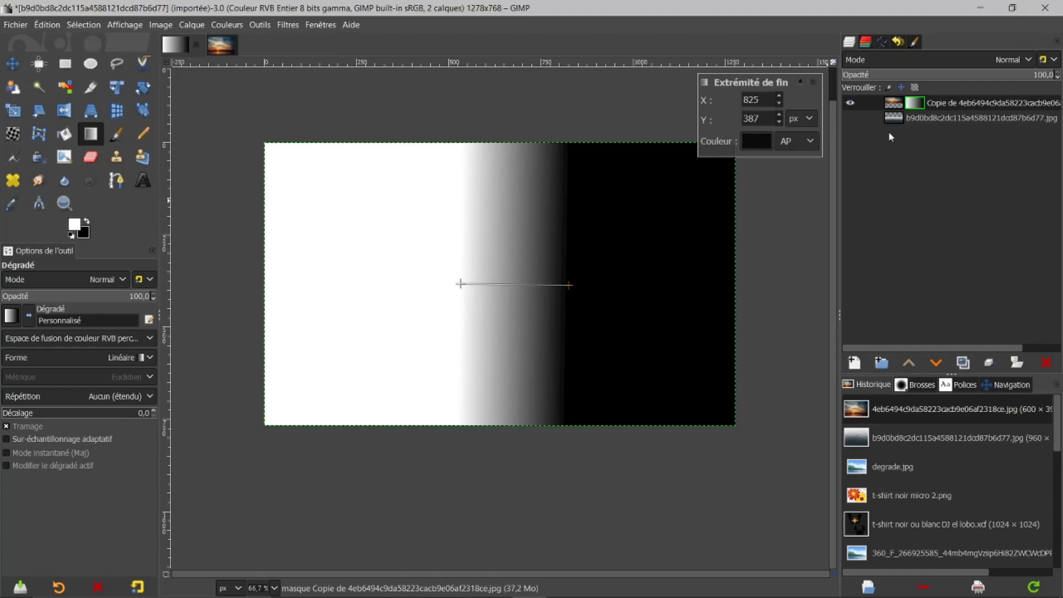
key(Return)
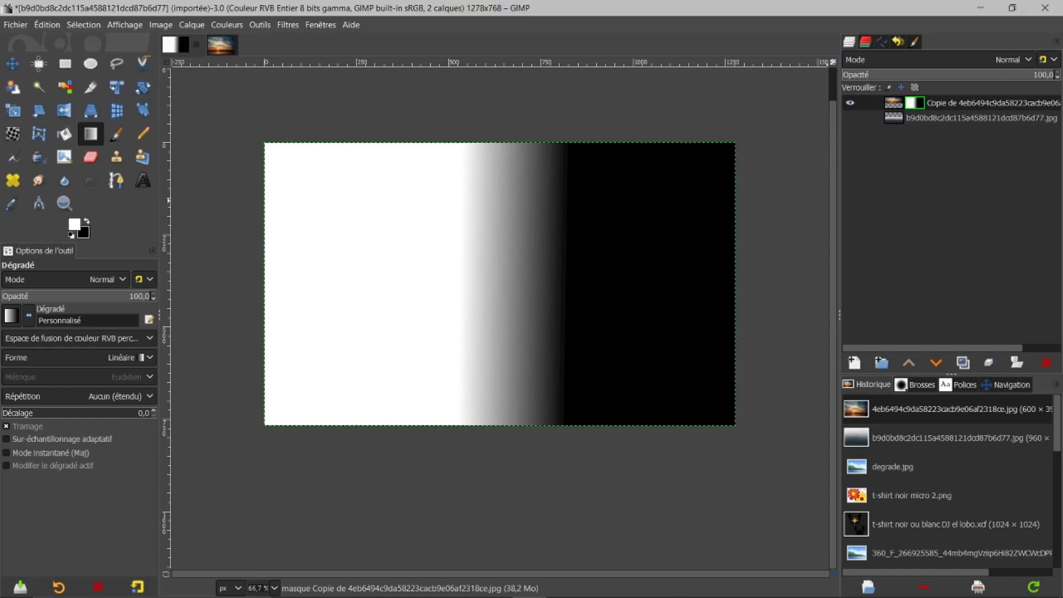
right_click(915, 108)
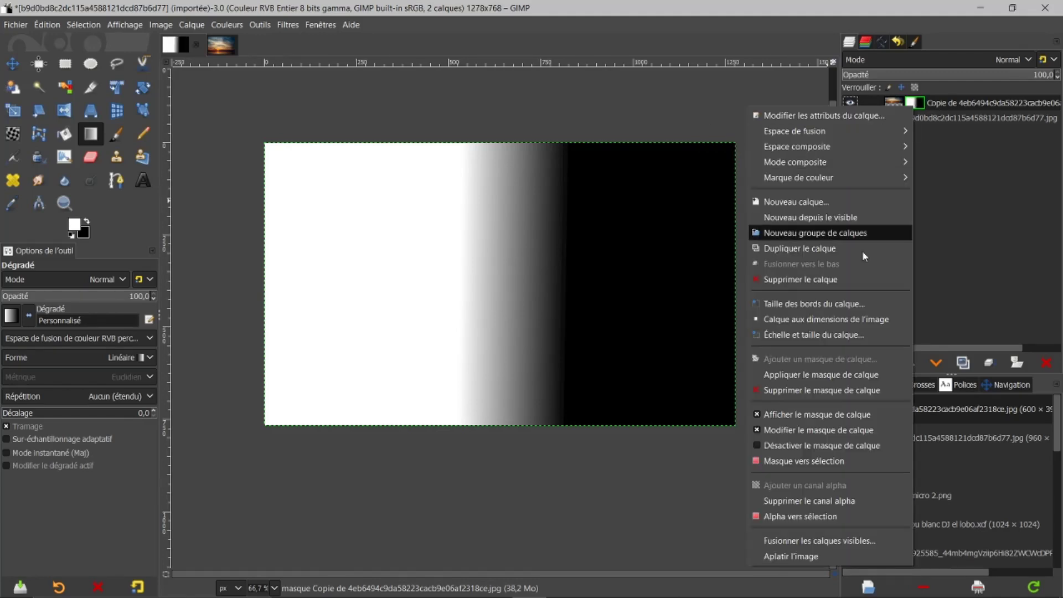
click(757, 415)
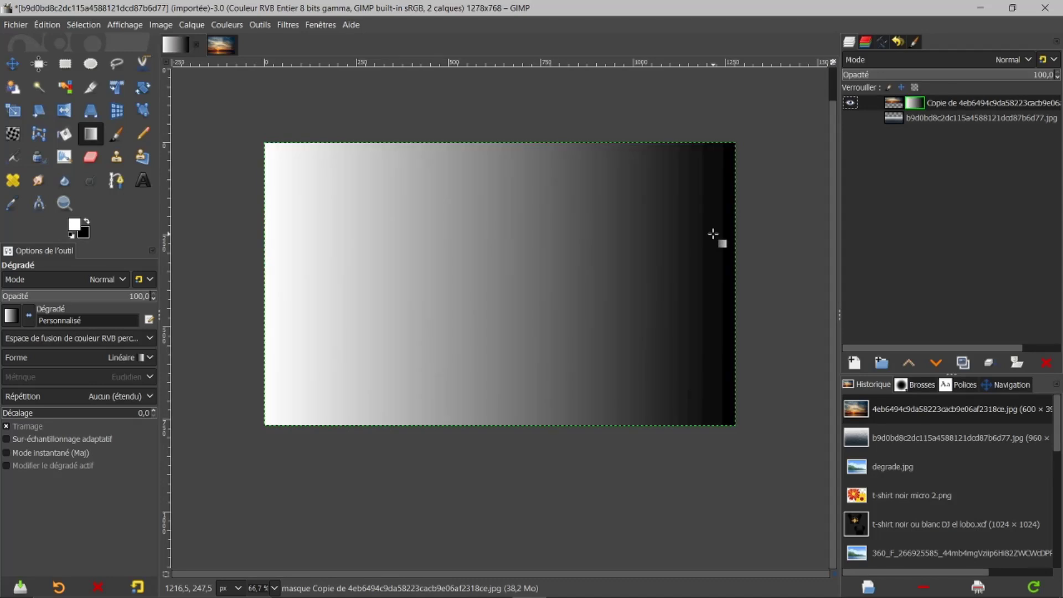
Undo both mask gradients, stop displaying the mask, and make the water layer visible again.
key(ctrl+z)
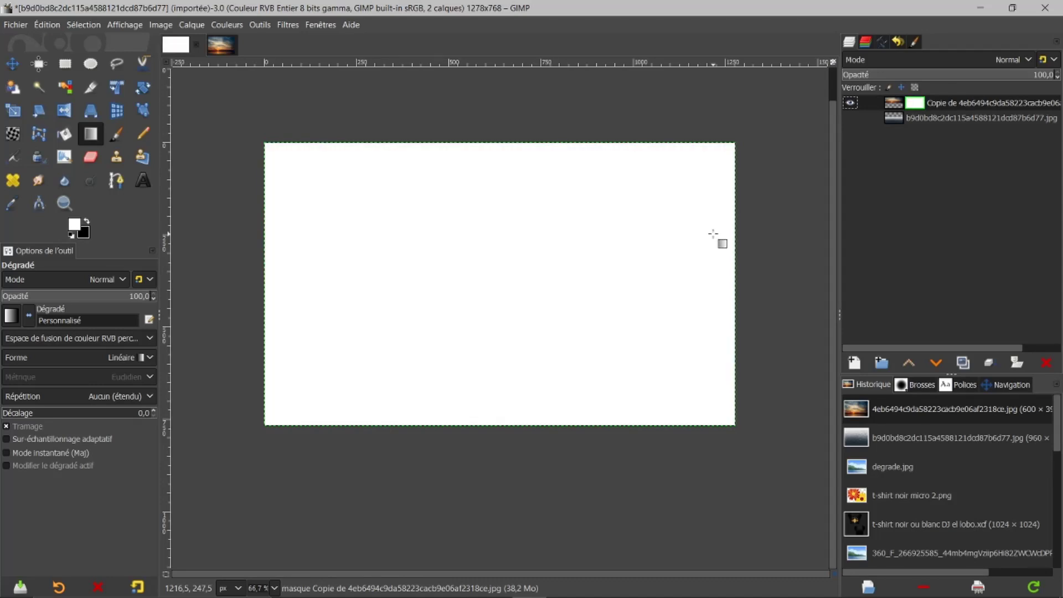
right_click(917, 109)
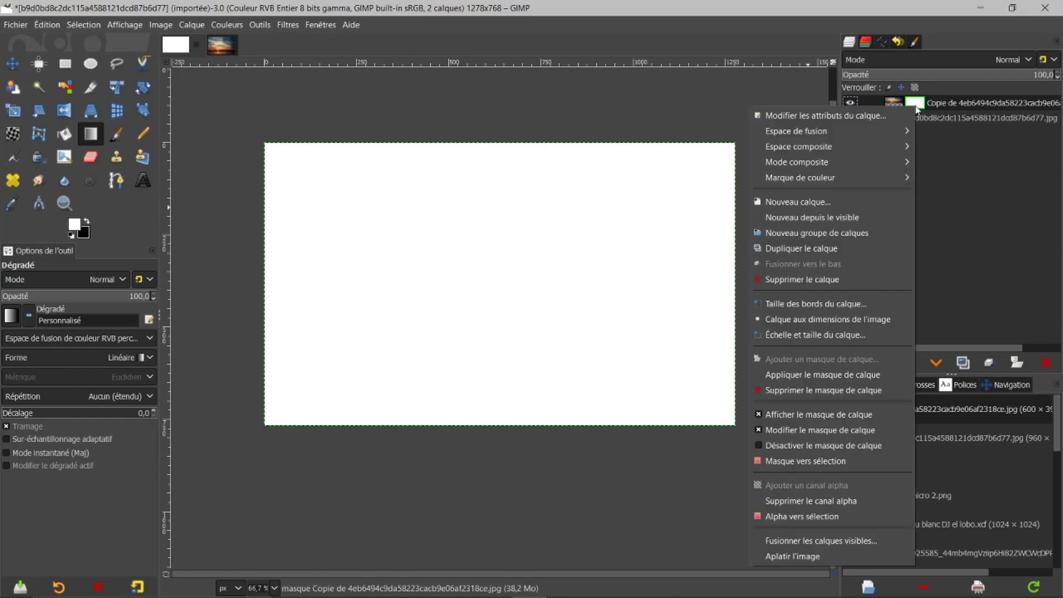
click(760, 415)
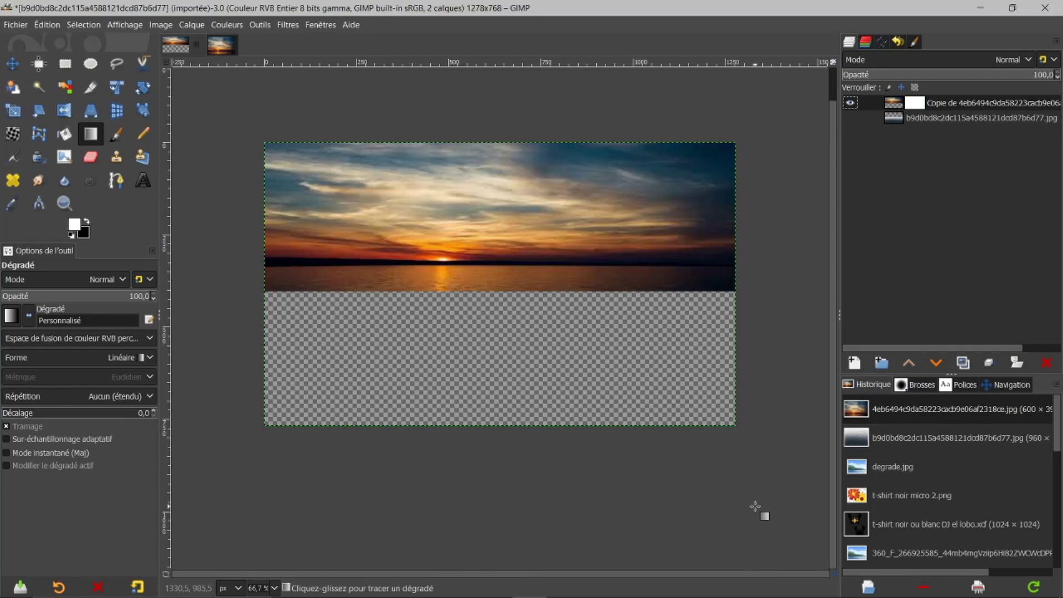
click(850, 117)
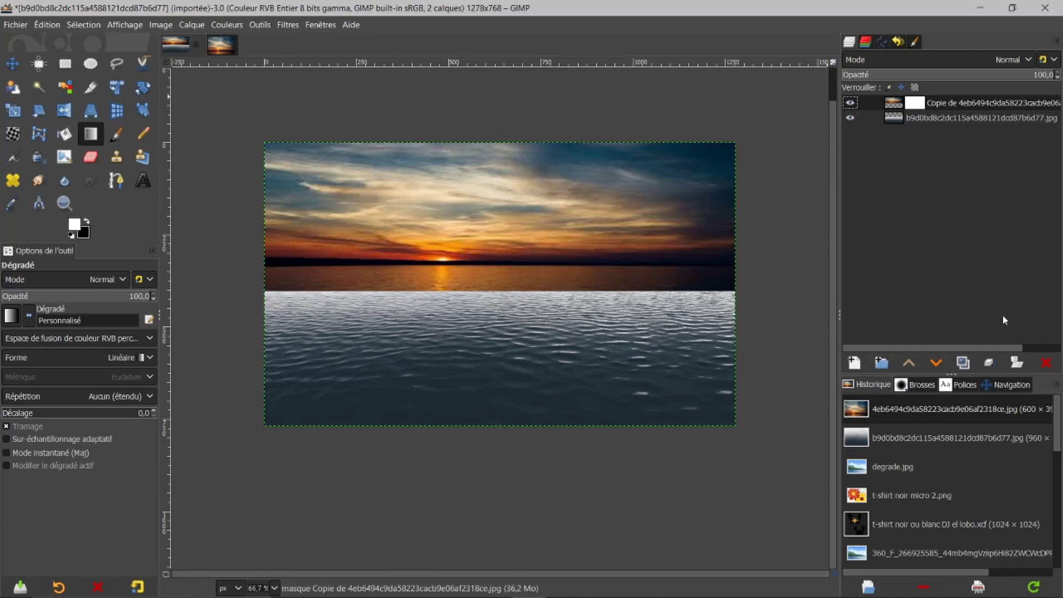
Draw a vertical white-to-black linear gradient on a new 1278 × 768 px transparent layer, and delete that layer.
click(854, 363)
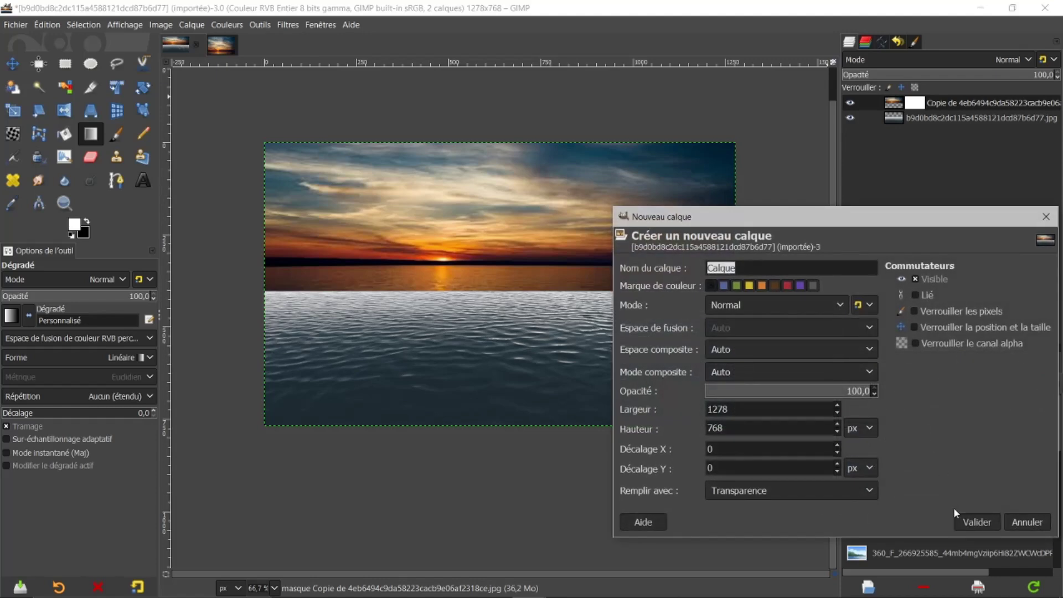
click(973, 522)
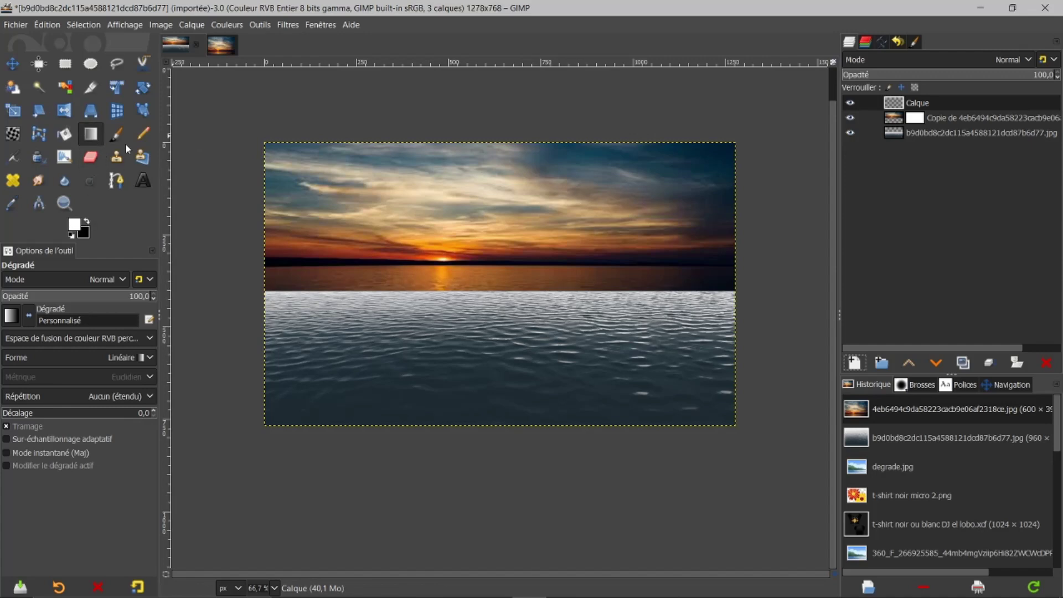
drag(496, 143, 508, 410)
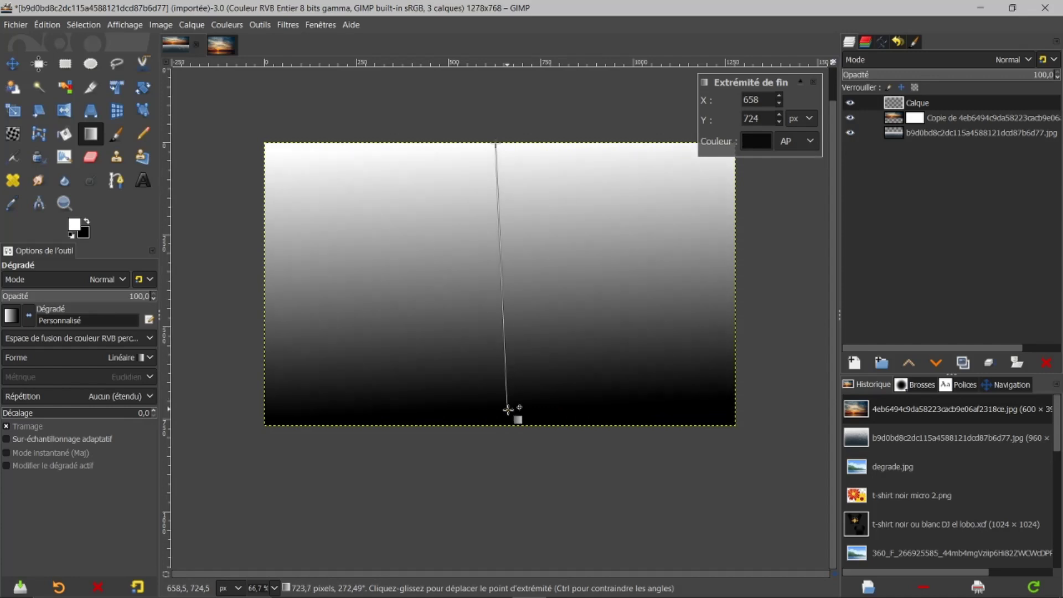
key(Return)
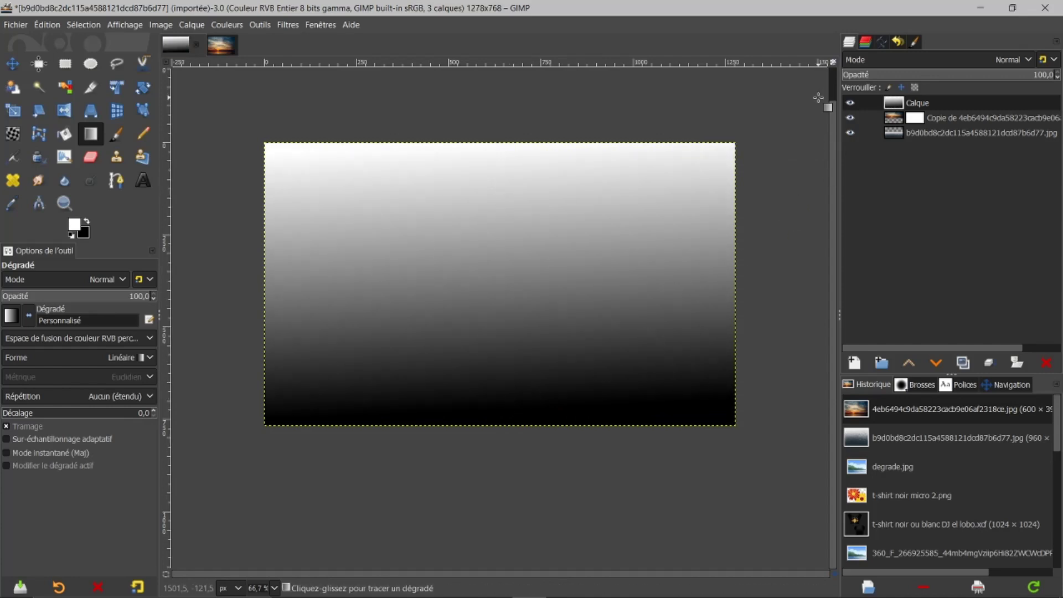
click(1049, 365)
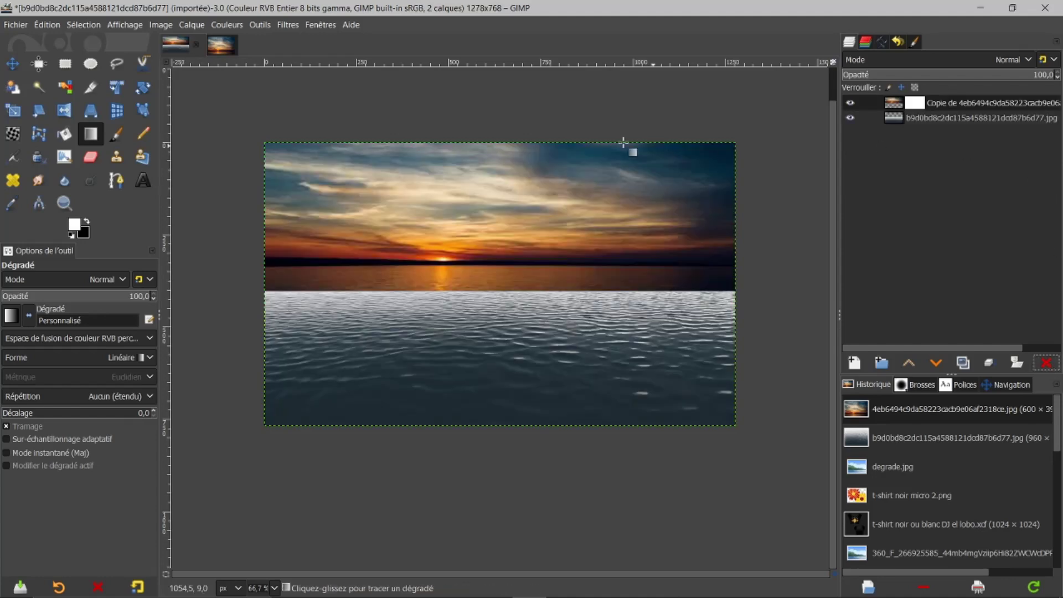
Add a vertical guide at about X 659 px and draw a reversed gradient along it on the sky layer's mask, from the horizon to about Y 483 px.
drag(164, 211, 507, 228)
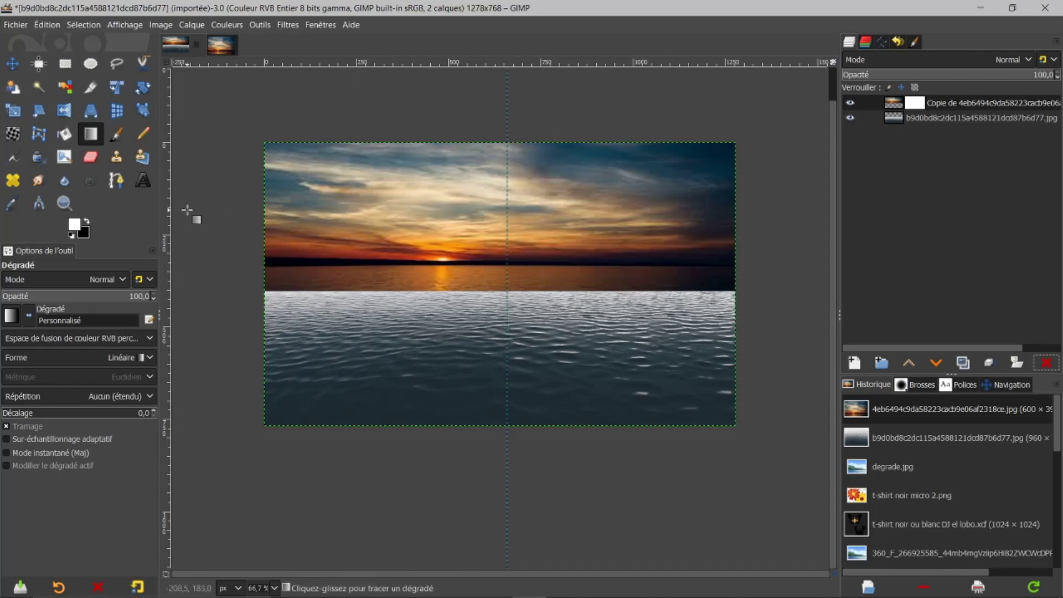
click(911, 108)
click(30, 319)
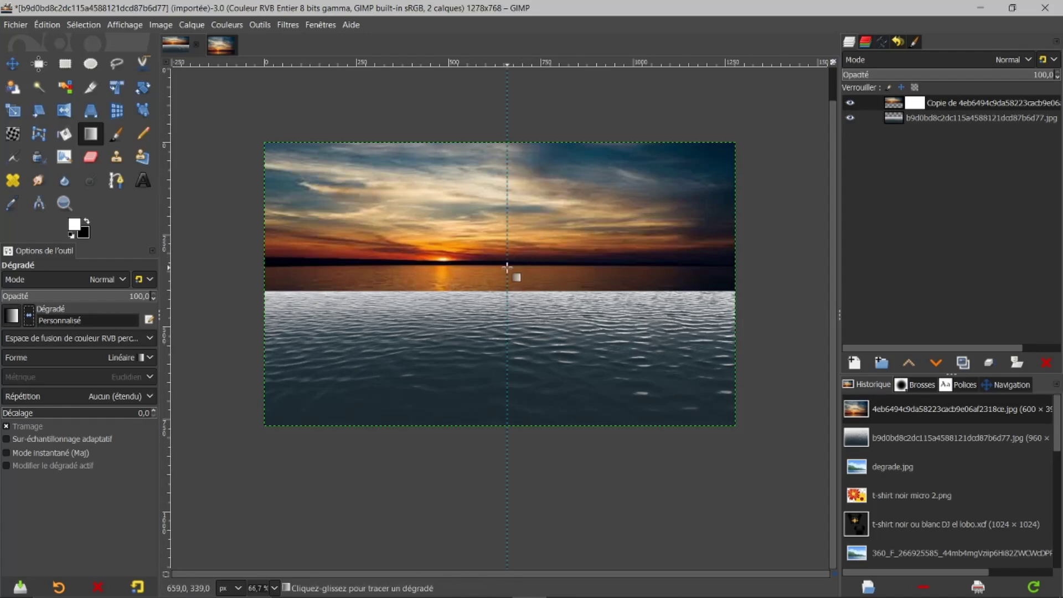
drag(507, 265, 507, 320)
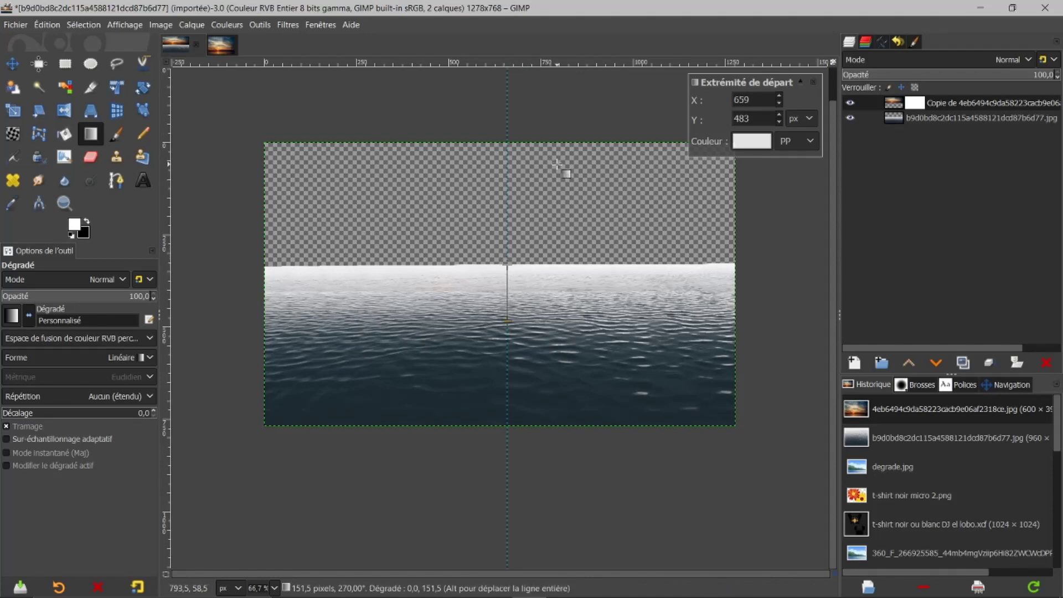
key(Return)
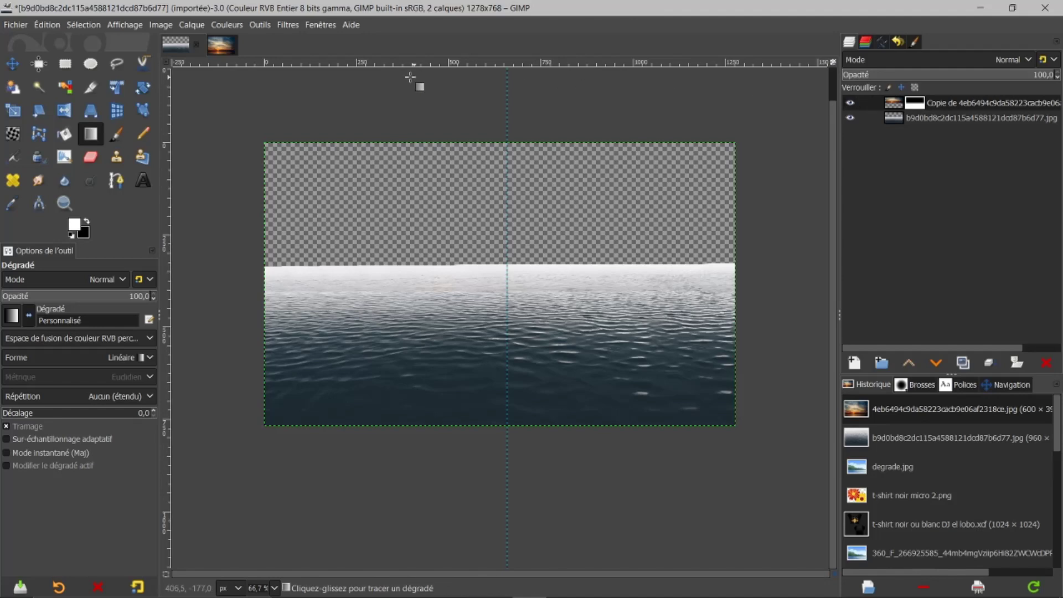
Invert the colours of the sky layer's mask and switch the gradient direction back.
click(223, 26)
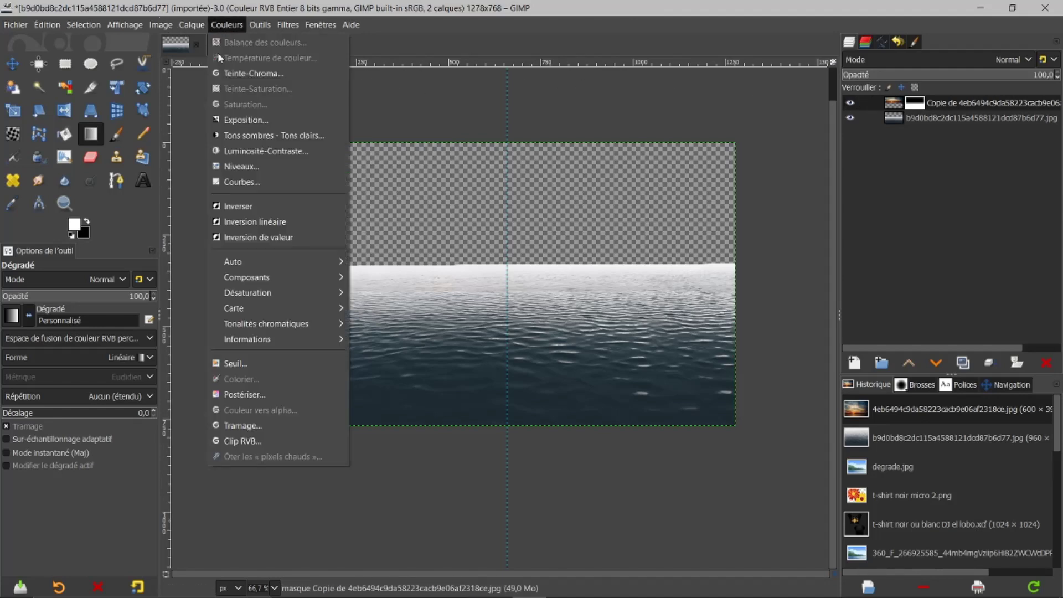
click(221, 207)
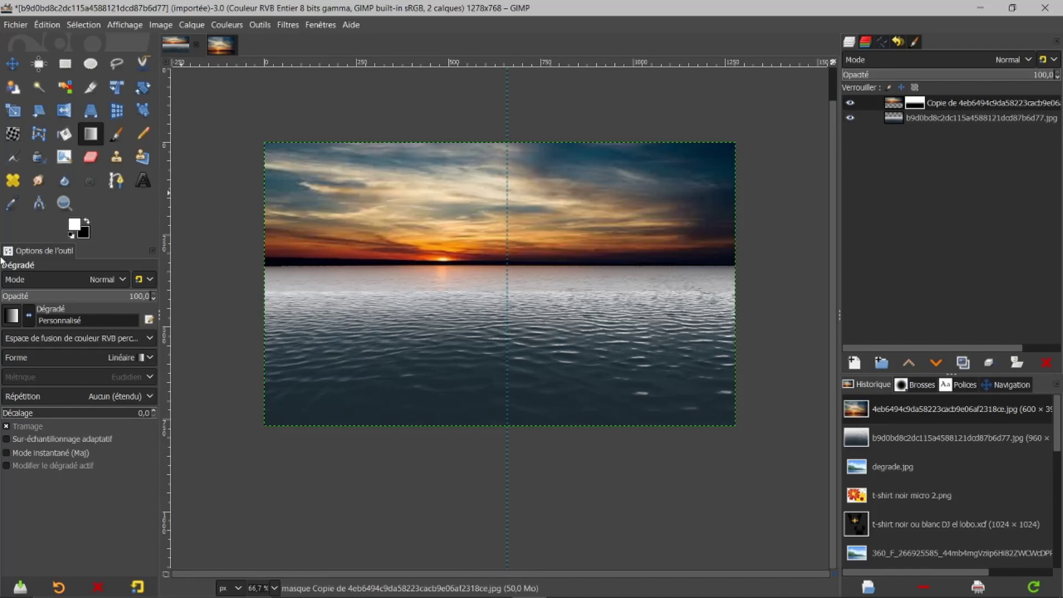
click(29, 316)
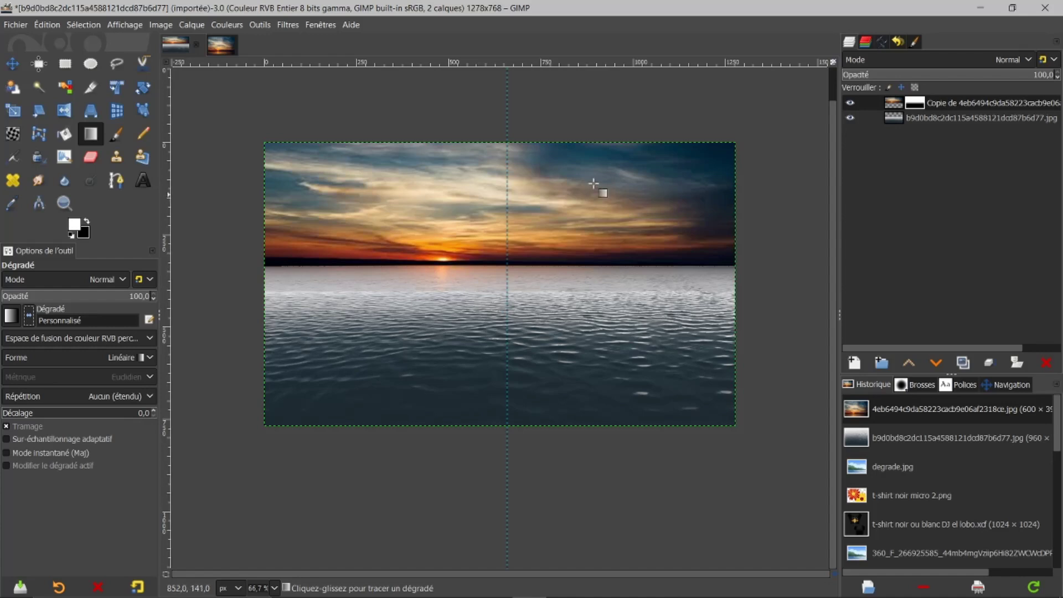
Delete the sky layer's mask and move the sky layer below the water layer.
right_click(900, 107)
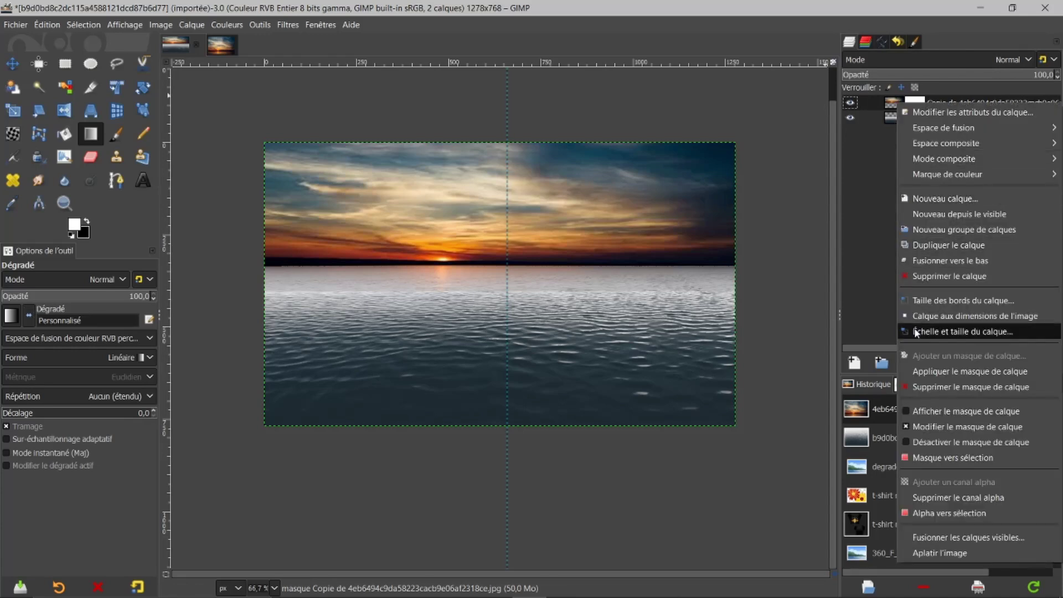
click(926, 386)
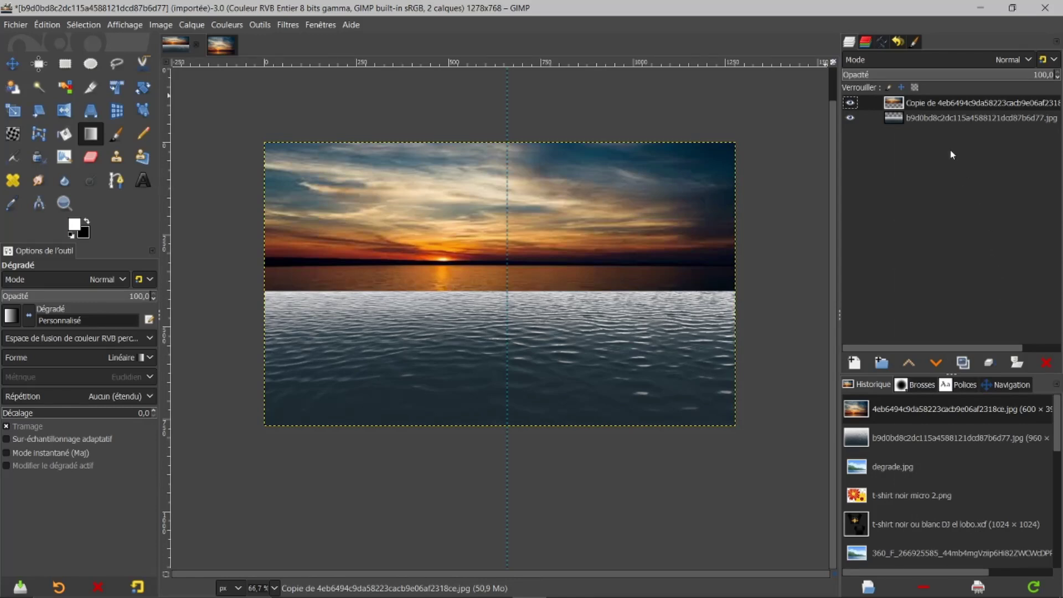
click(936, 363)
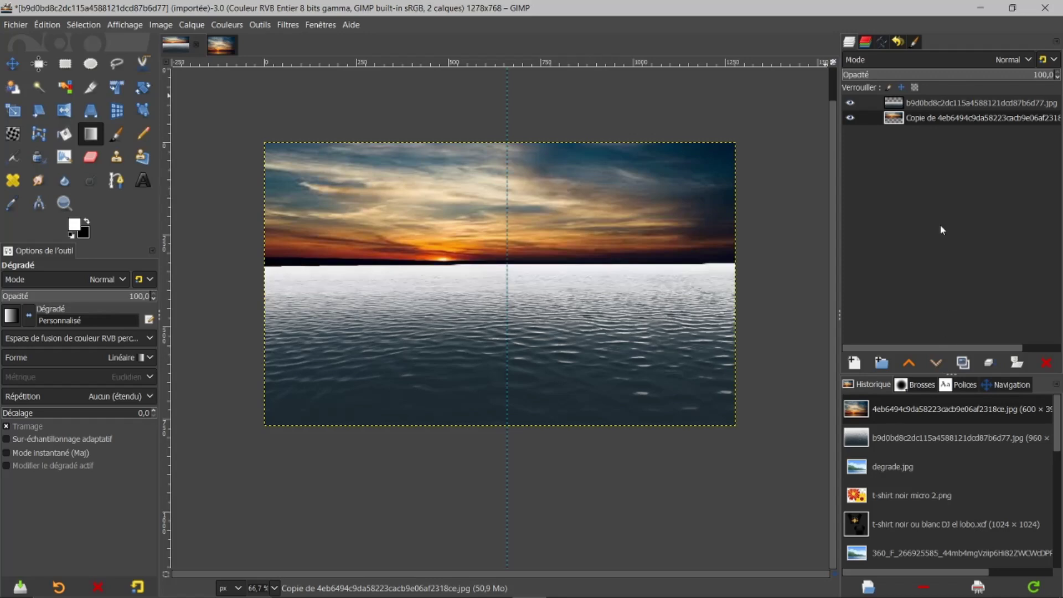
Add a white, full-opacity mask to the water layer.
click(894, 104)
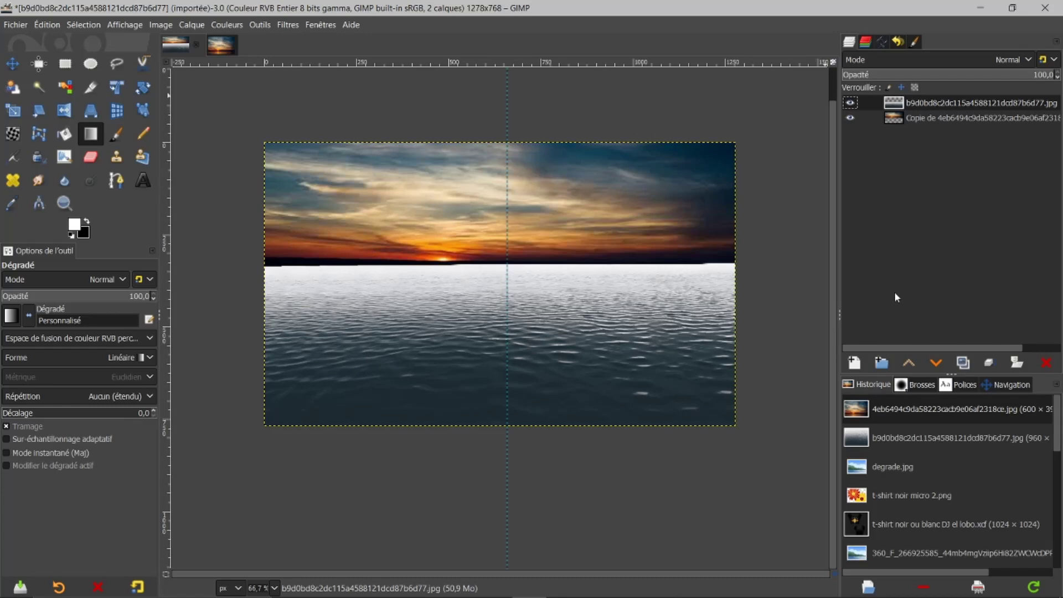
click(1017, 363)
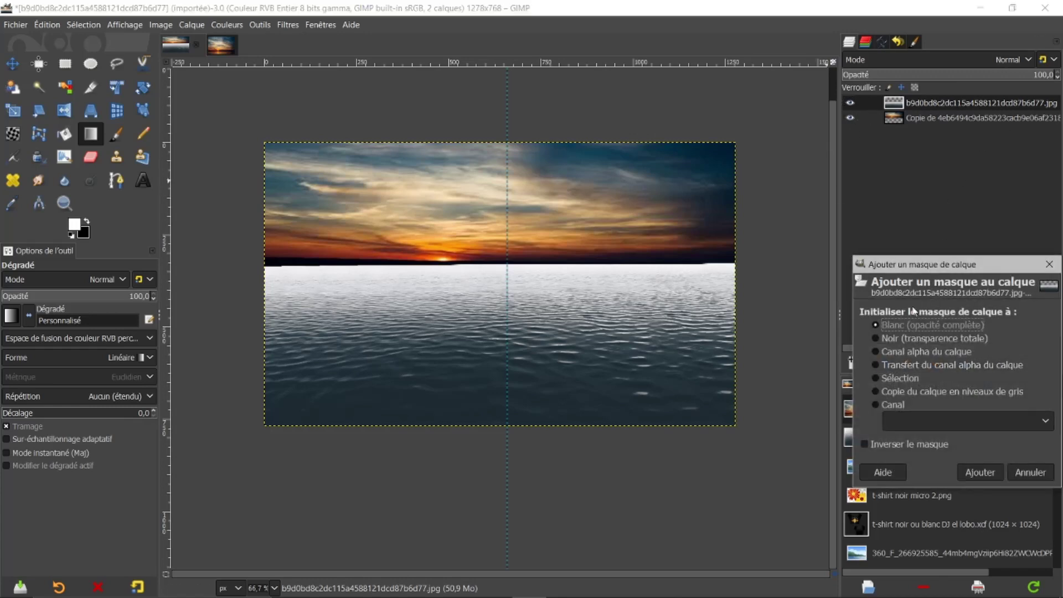
click(977, 471)
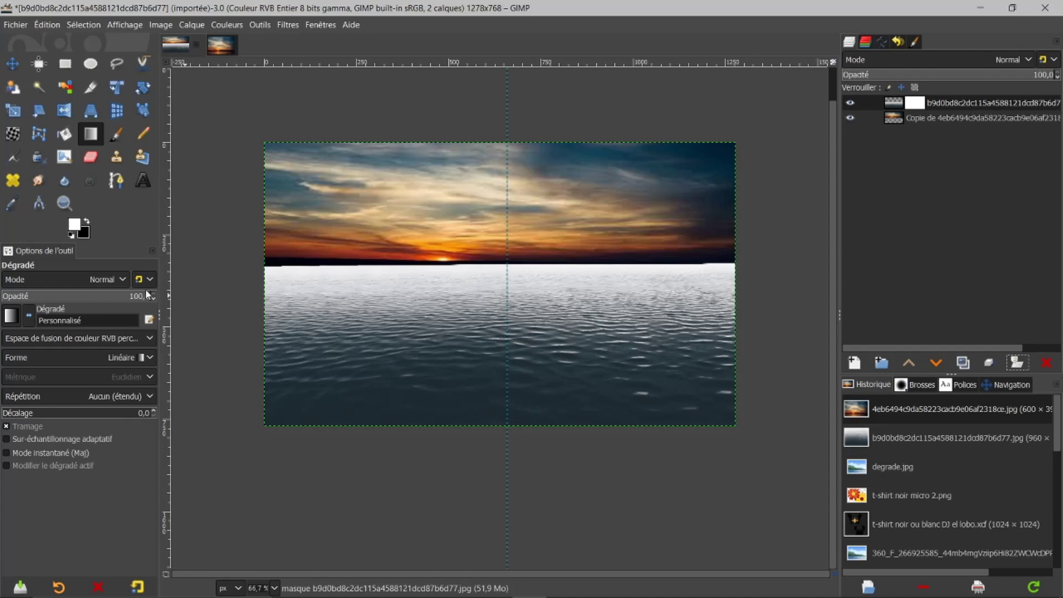
Draw a vertical white-to-black gradient on the water layer's mask from the horizon to about Y 531 px, checking it with the sky layer hidden.
drag(507, 262, 507, 337)
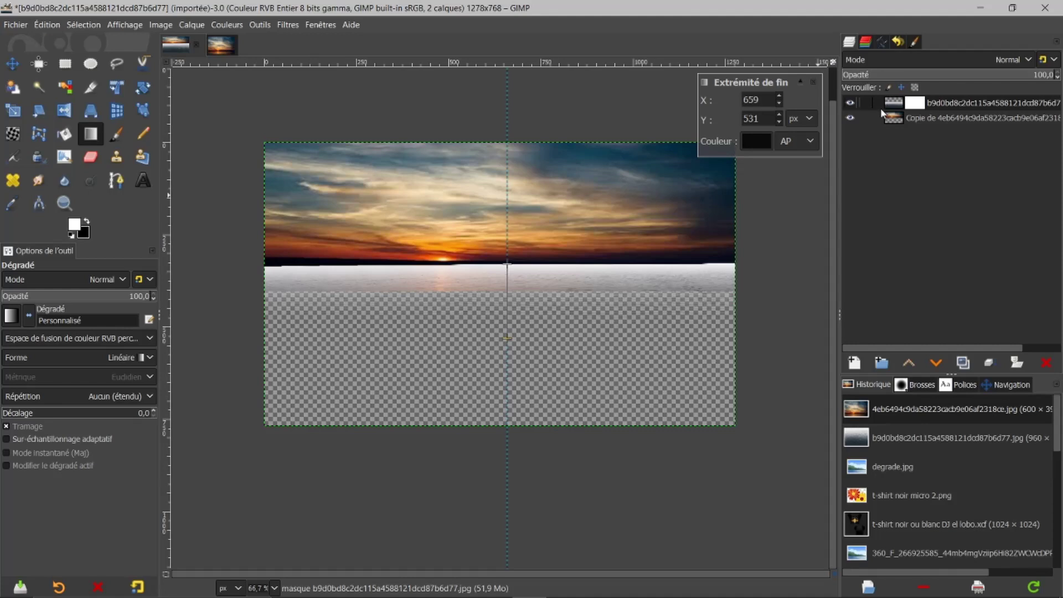
key(Return)
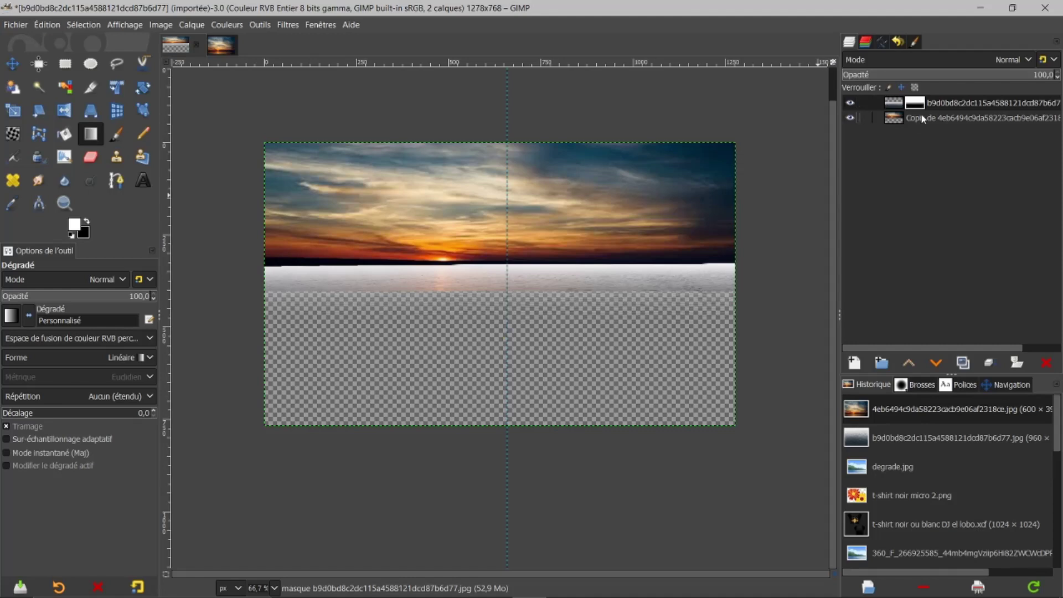
click(849, 117)
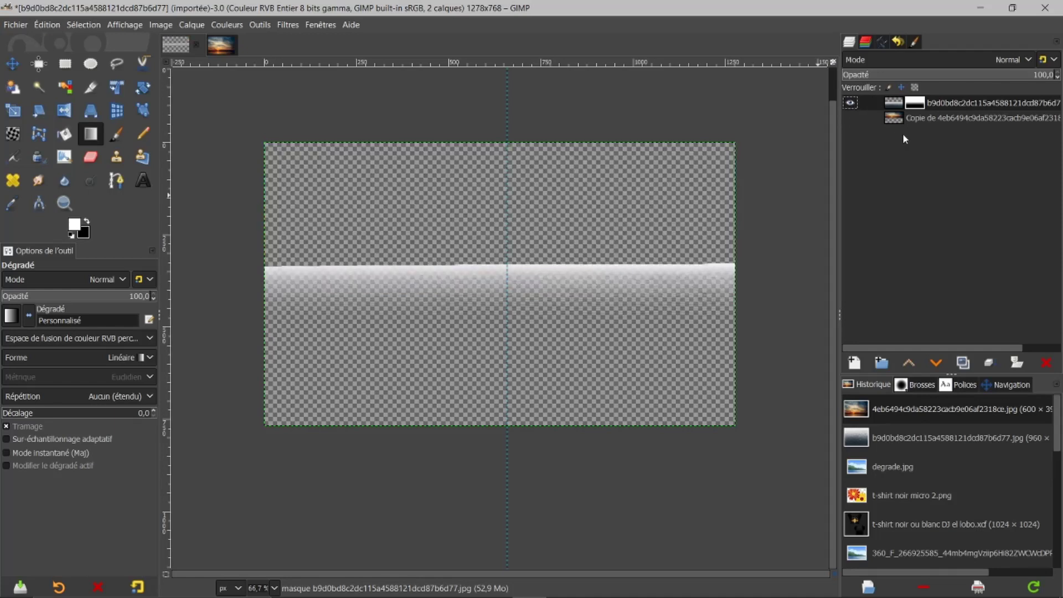
click(848, 118)
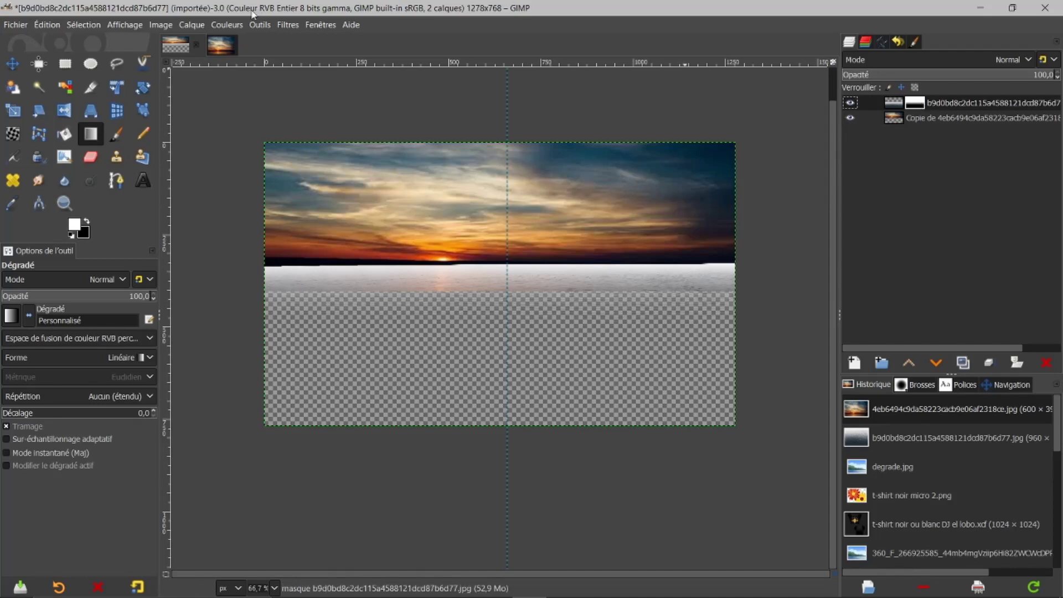
Invert the water layer's mask, and undo both the inversion and the gradient.
click(222, 25)
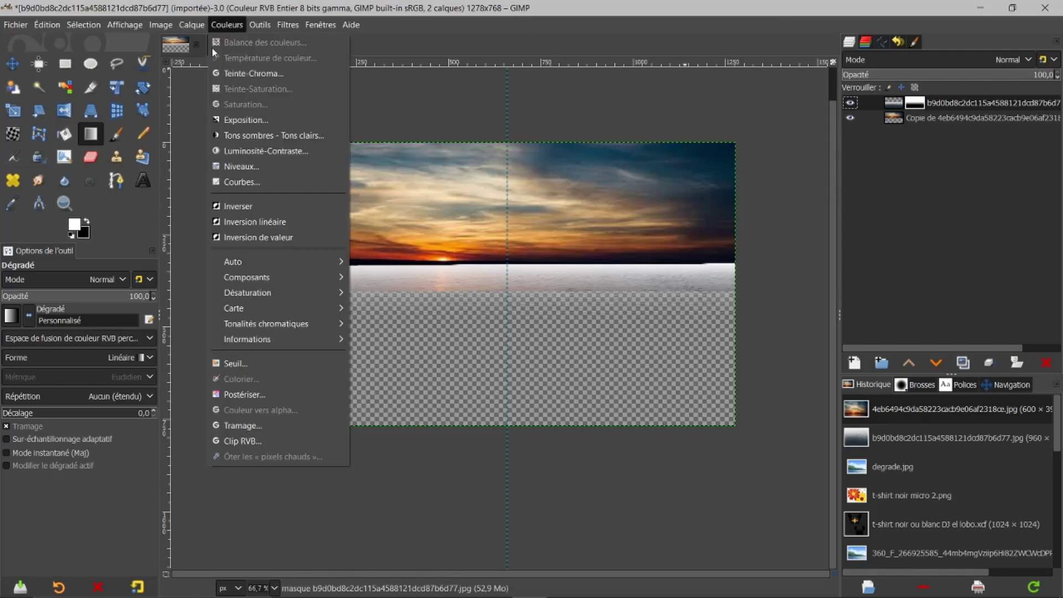
click(243, 207)
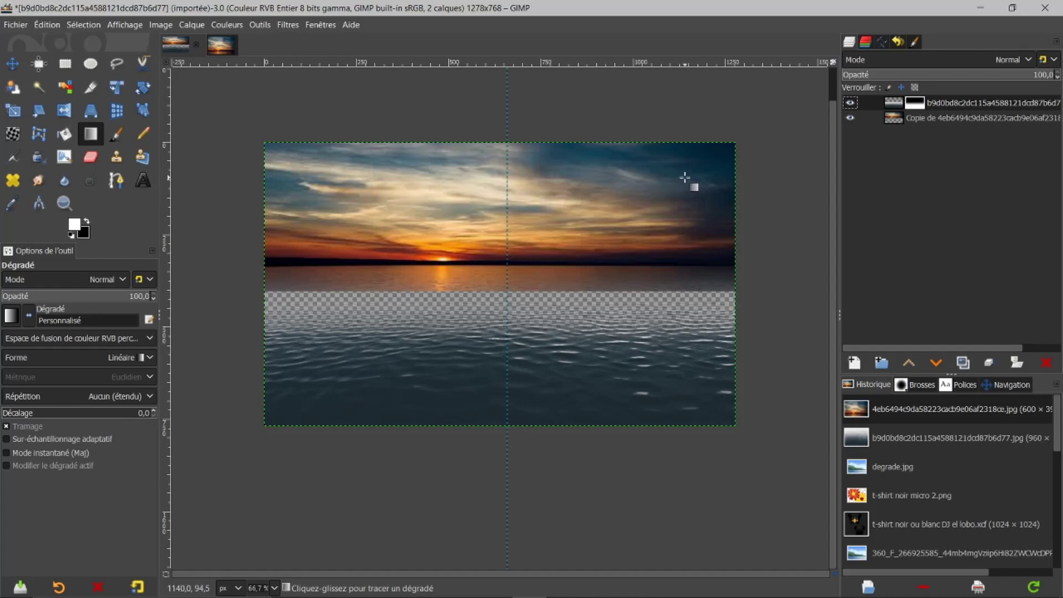
key(ctrl+z)
key(ctrl+z)
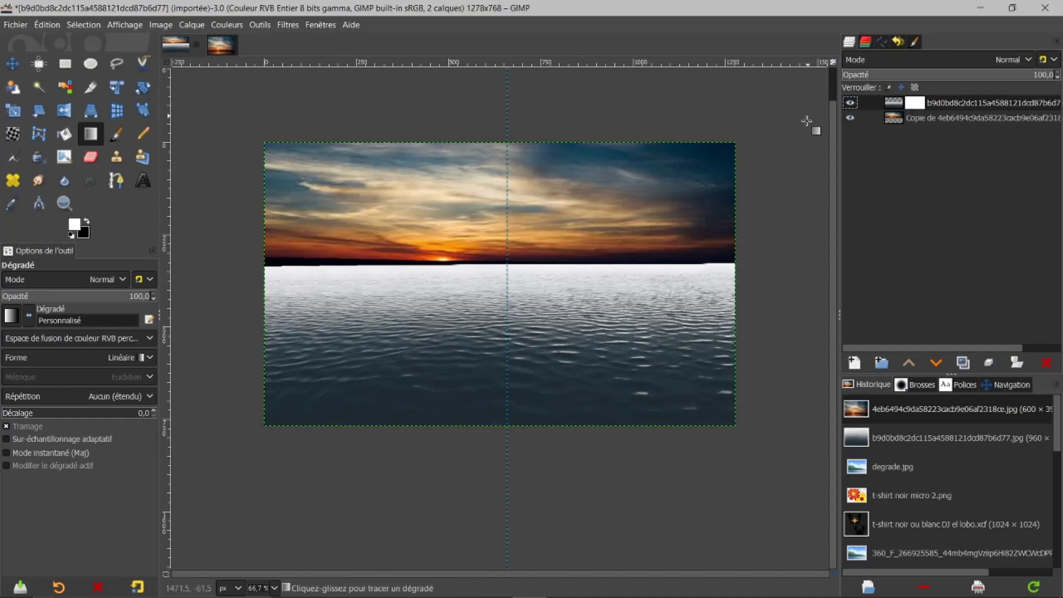
Draw a reversed vertical gradient on the water layer's mask from the horizon to about Y 396 px, and compare with the water layer hidden.
click(28, 316)
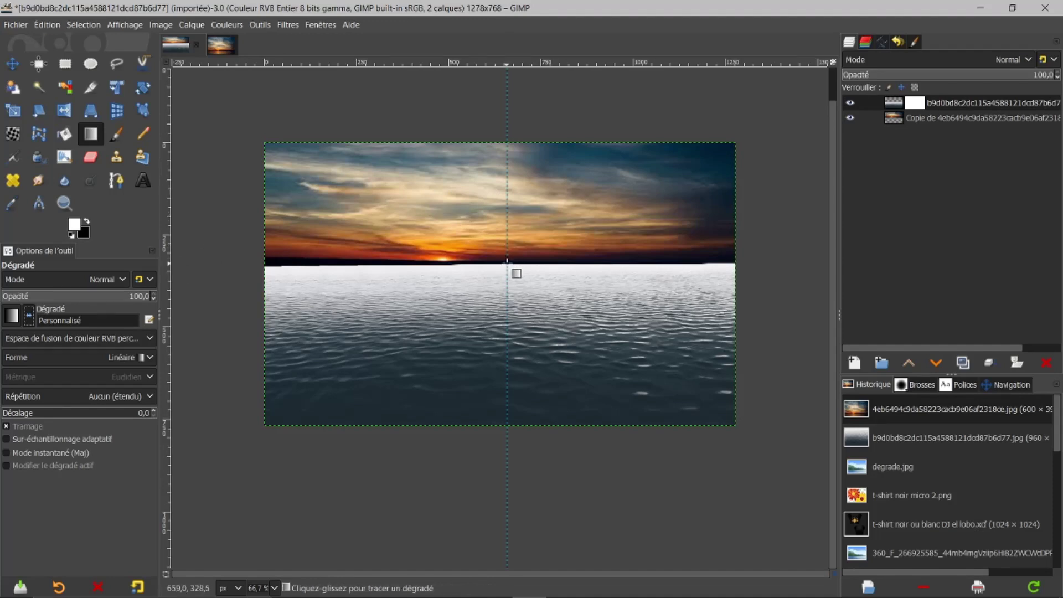
drag(507, 265, 507, 288)
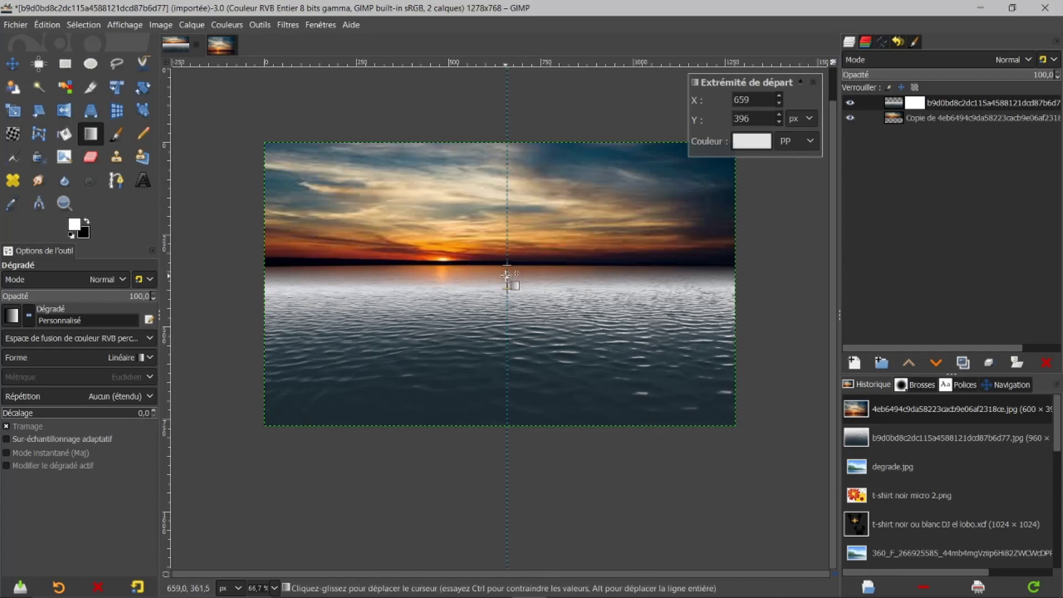
key(Return)
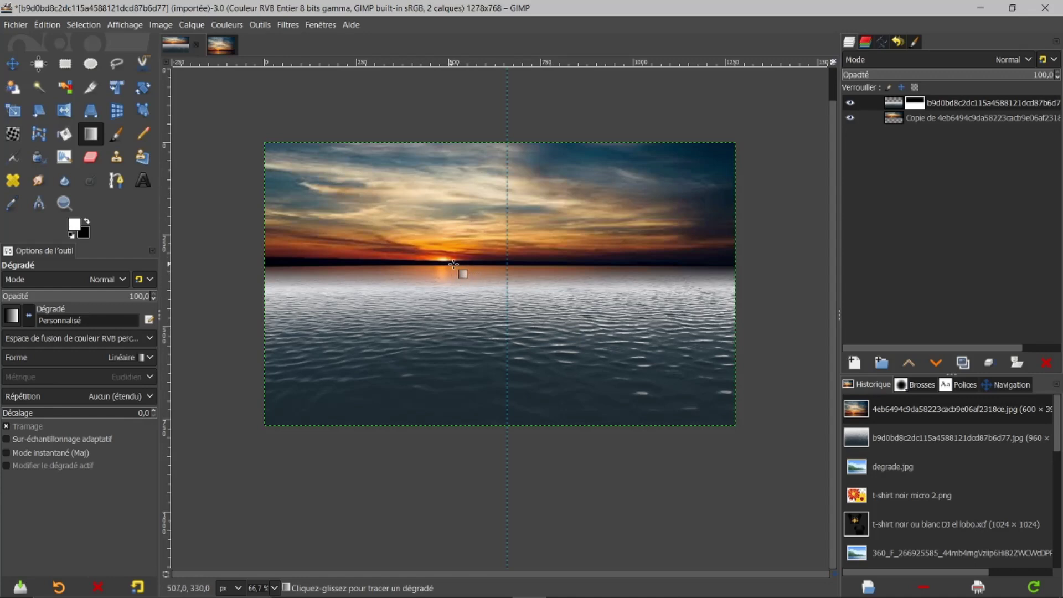
click(850, 103)
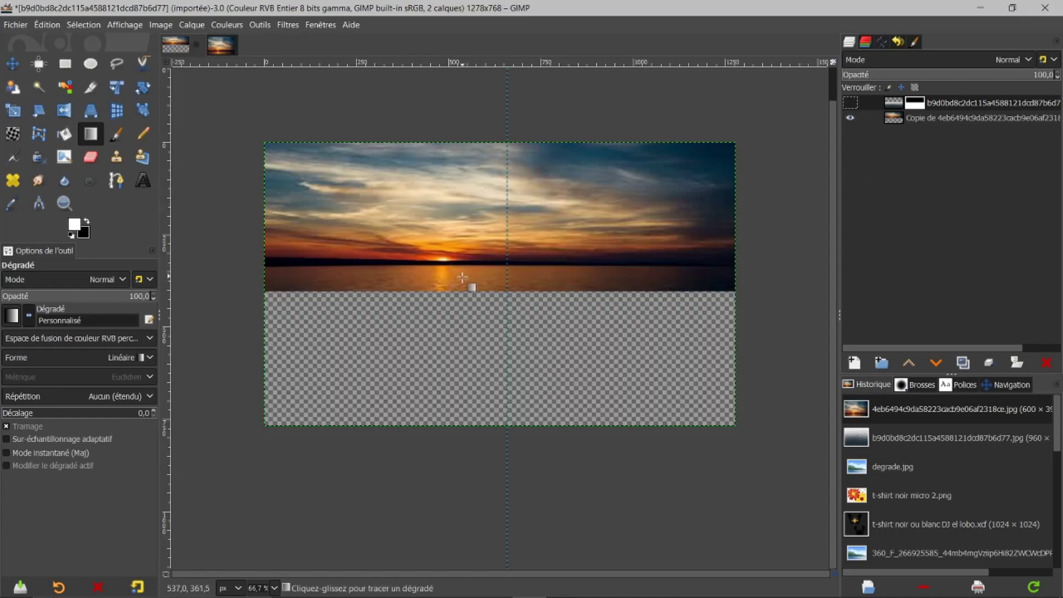
click(850, 103)
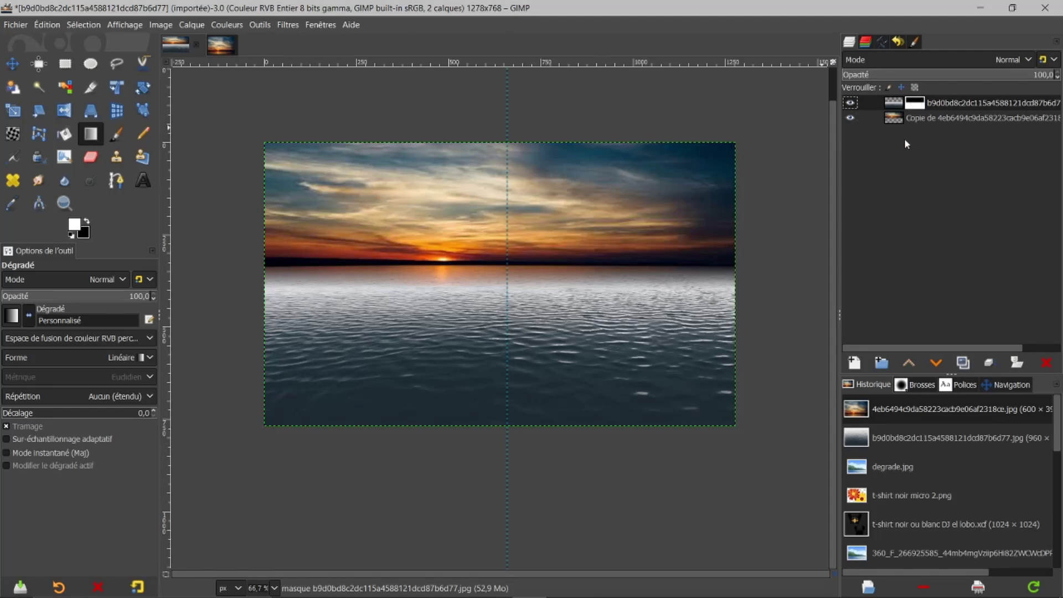
With the water layer temporarily hidden, place a horizontal guide along the lower edge of the sunset image.
click(850, 103)
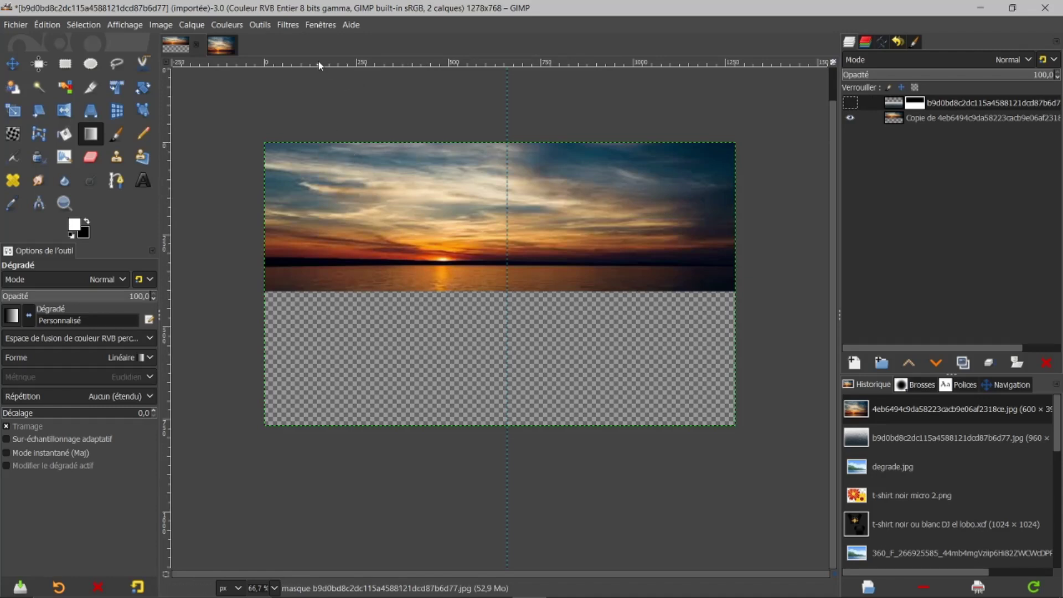
drag(315, 65, 271, 290)
click(851, 103)
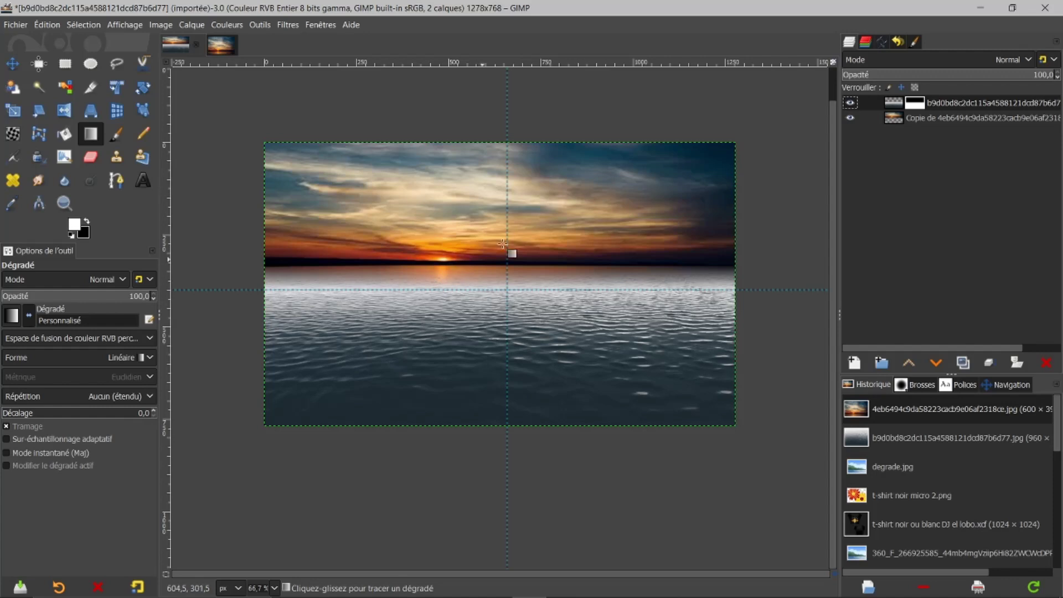
With the water layer hidden, select a full-width strip about 1337 × 36 px of the sunset layer's sea, just below the horizon.
click(850, 102)
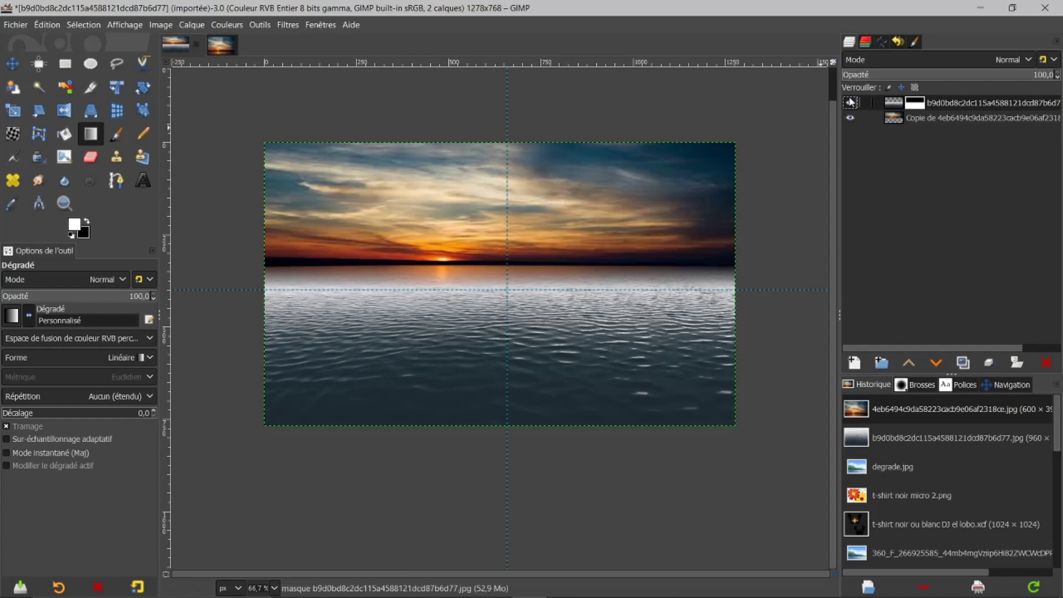
click(891, 119)
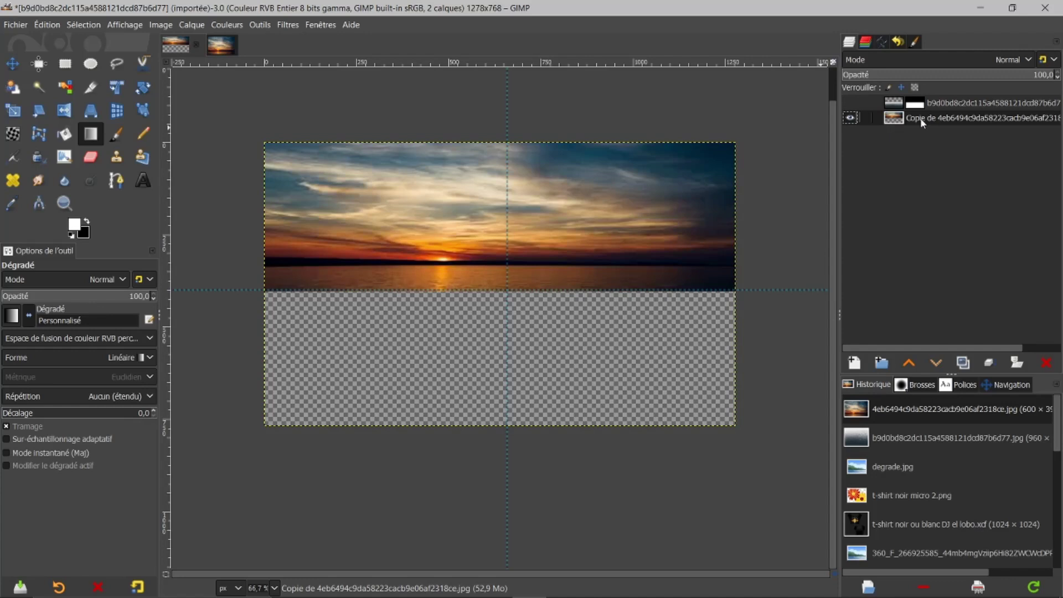
click(65, 64)
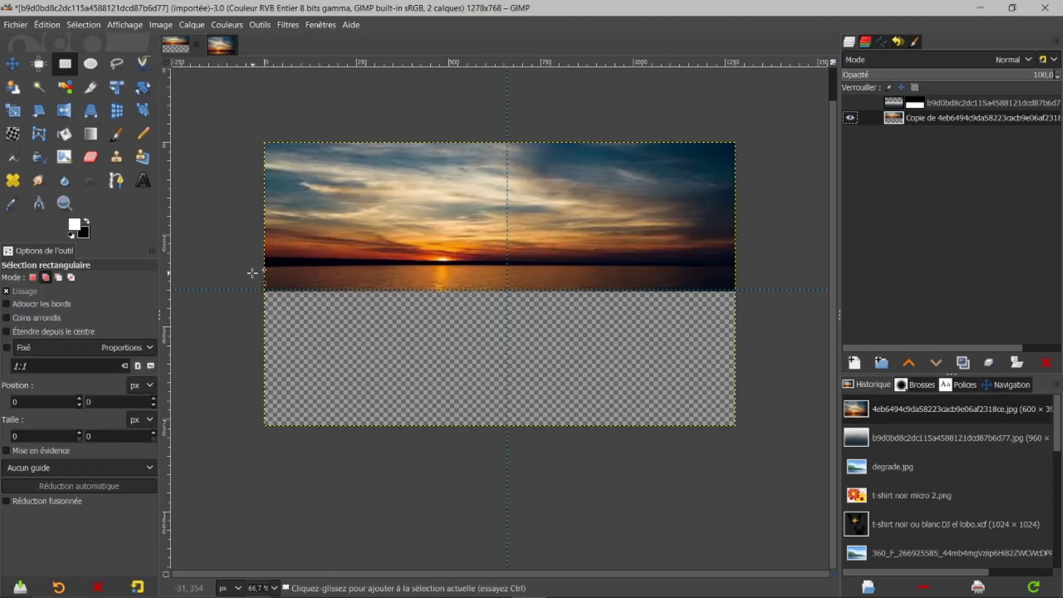
drag(254, 272, 749, 286)
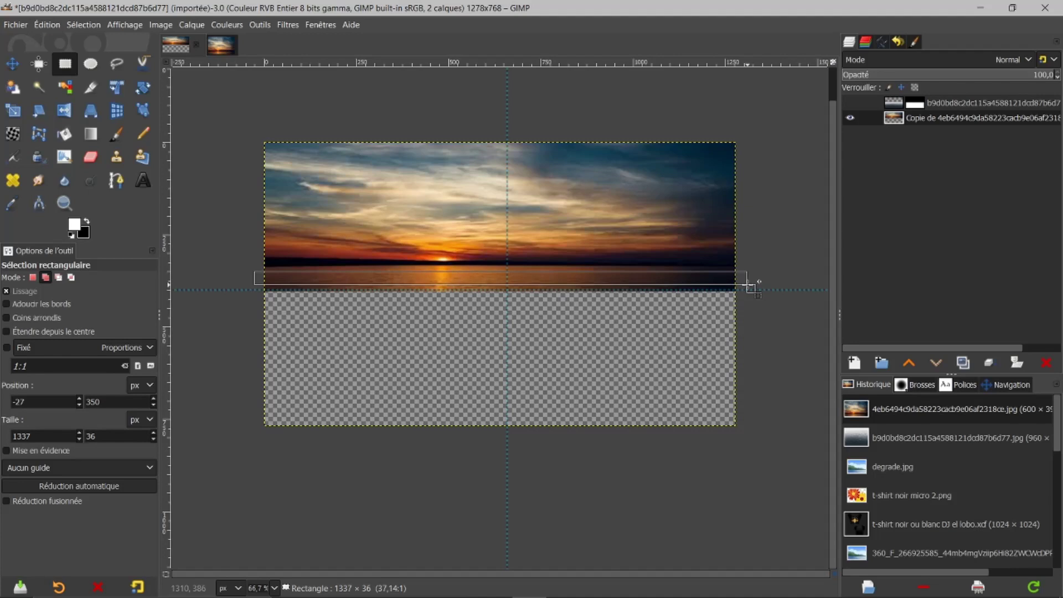
drag(749, 287, 749, 287)
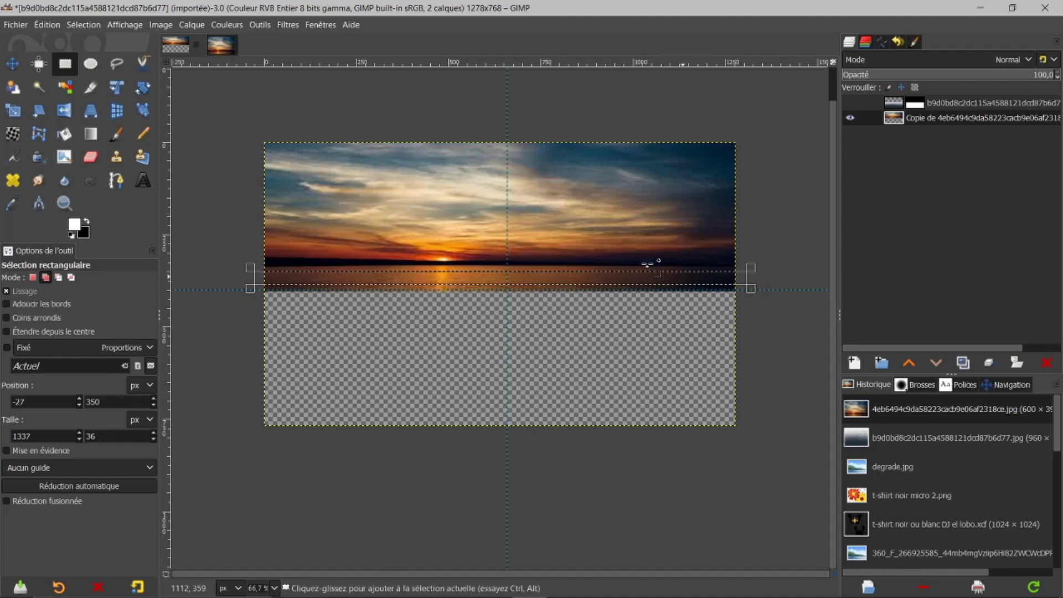
key(Return)
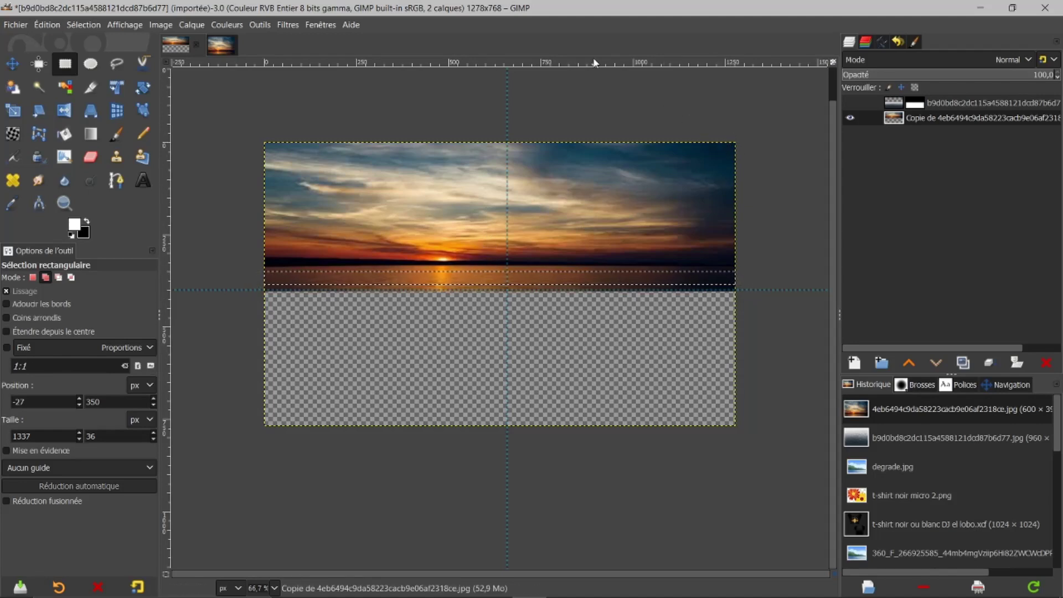
Scale the selected sea strip downward to about 187 px high at its full width, and anchor the floating selection.
click(13, 113)
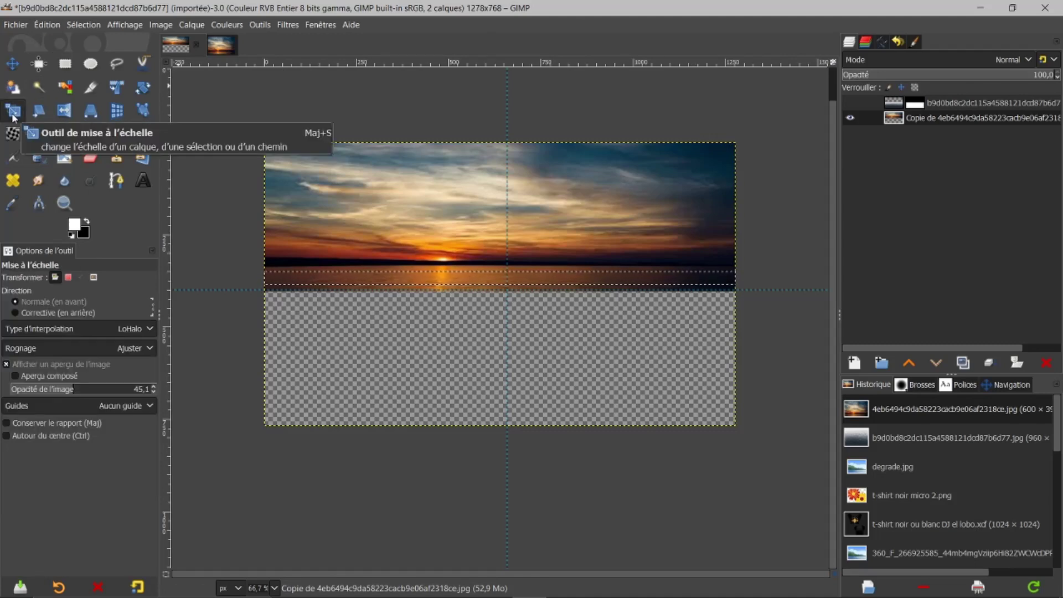
click(447, 279)
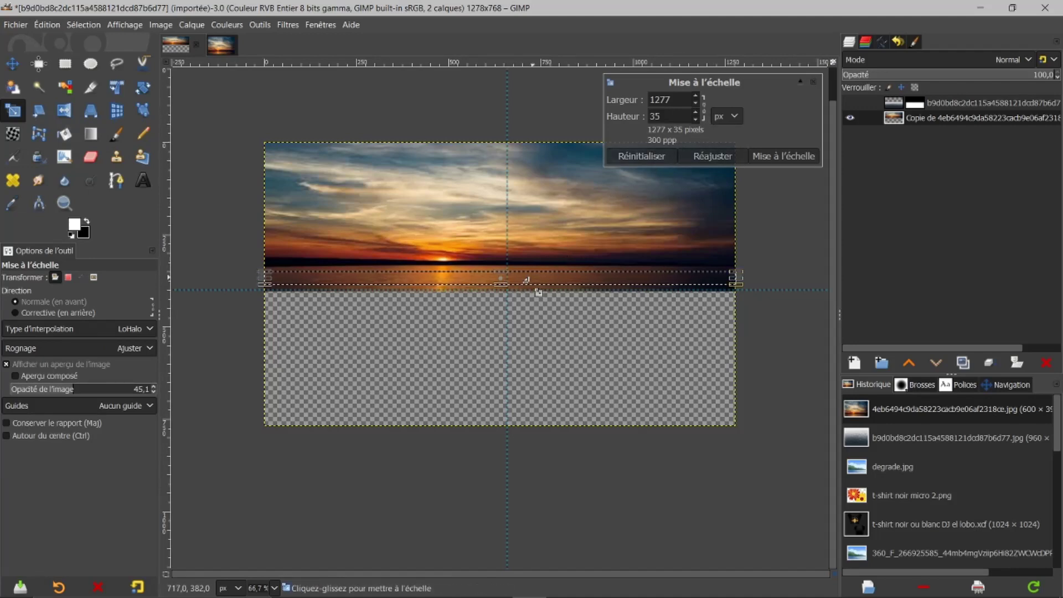
drag(503, 282, 509, 330)
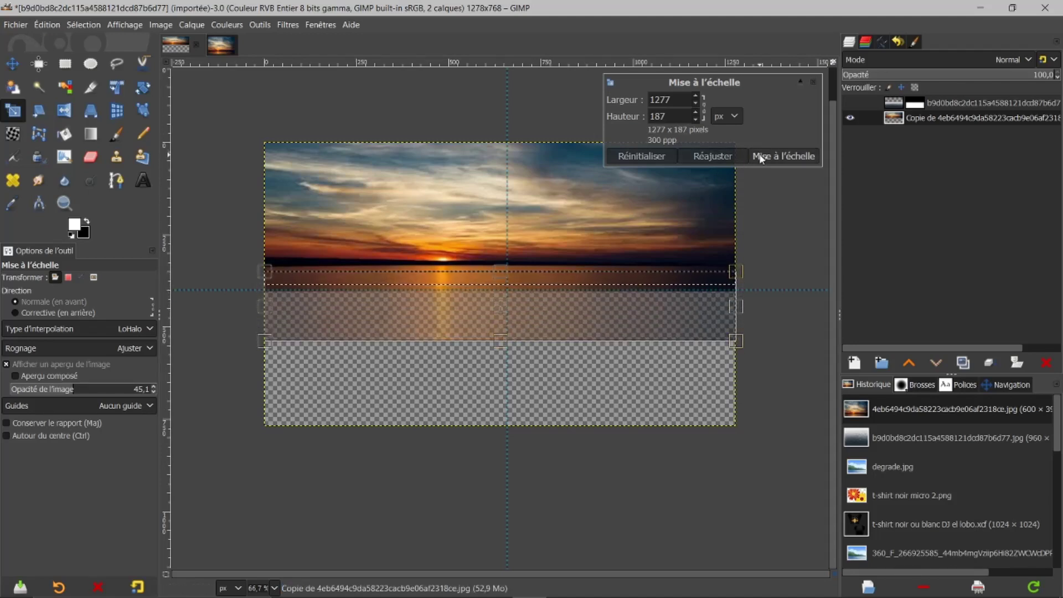
click(761, 156)
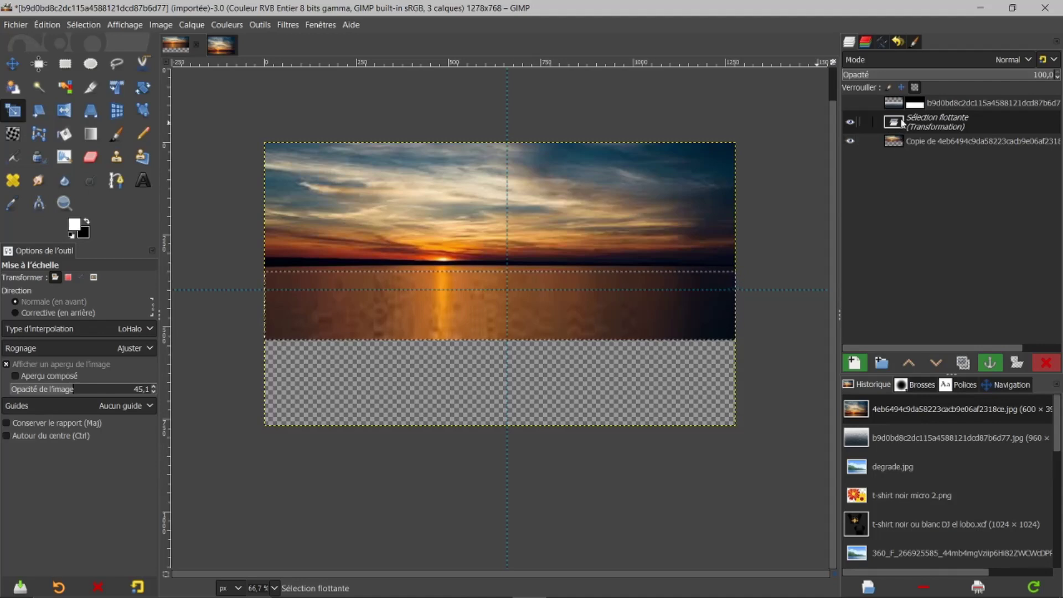
click(988, 359)
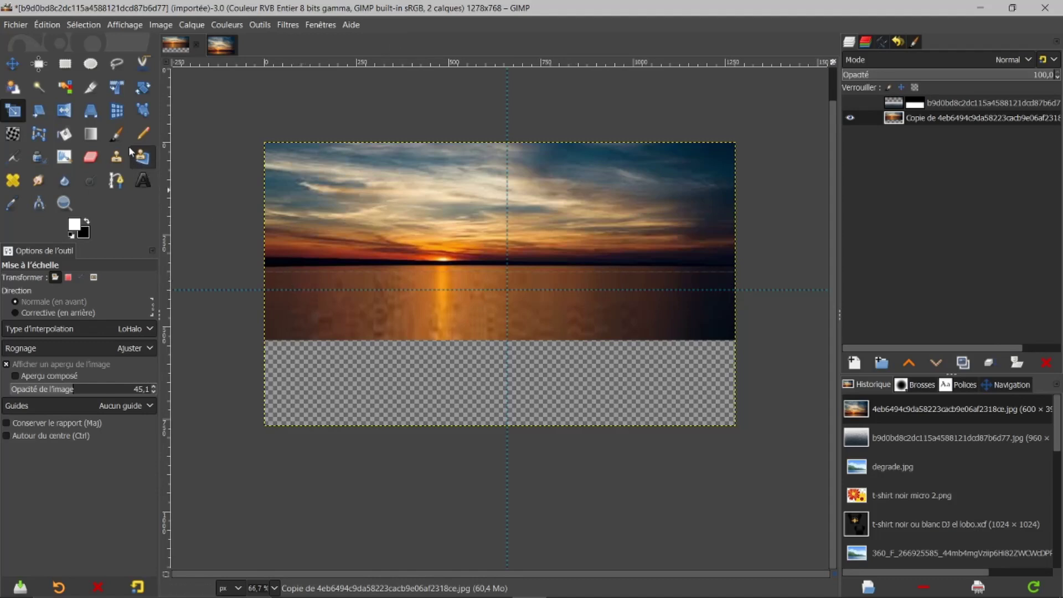
Remove the horizontal guide from the image and show the water layer again.
click(16, 68)
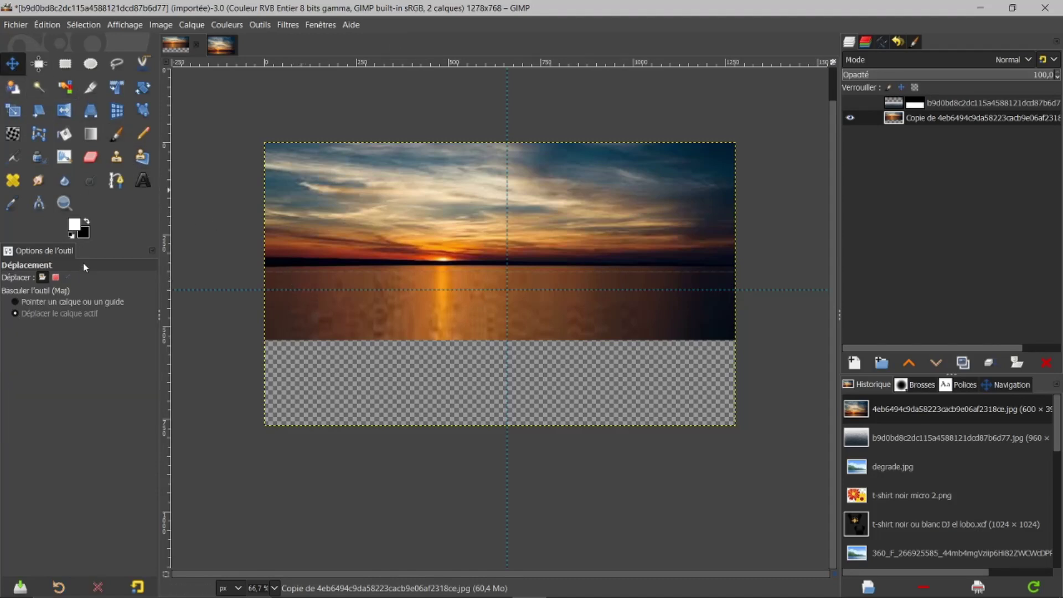
click(62, 301)
click(94, 302)
mouse_move(223, 290)
mouse_down()
mouse_move(272, 132)
mouse_move(271, 74)
mouse_up()
click(850, 102)
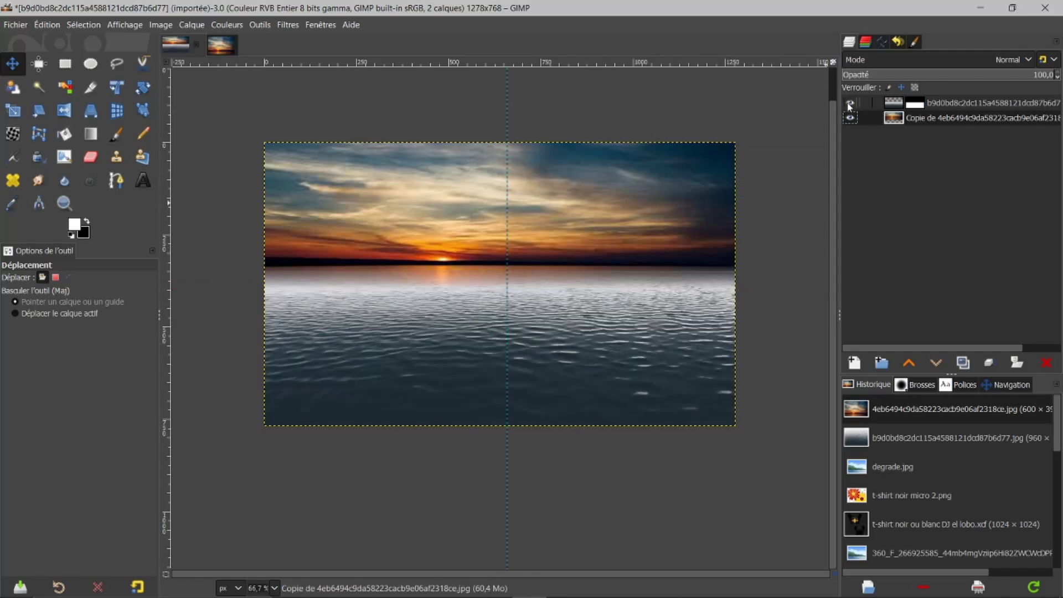
Draw a reversed vertical gradient on the water layer's mask from the horizon to about Y 476 px.
click(917, 104)
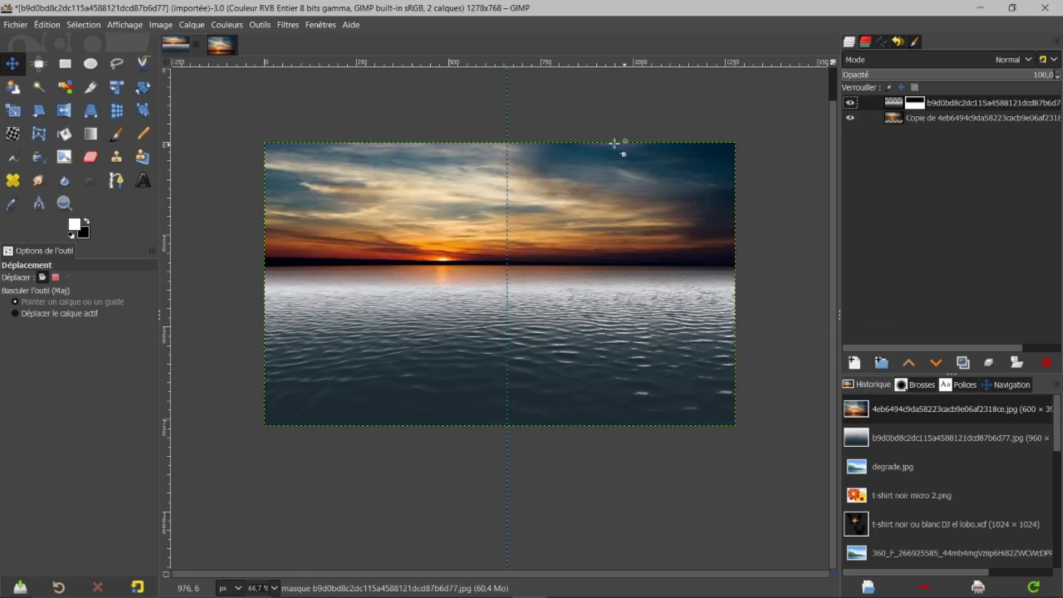
click(91, 135)
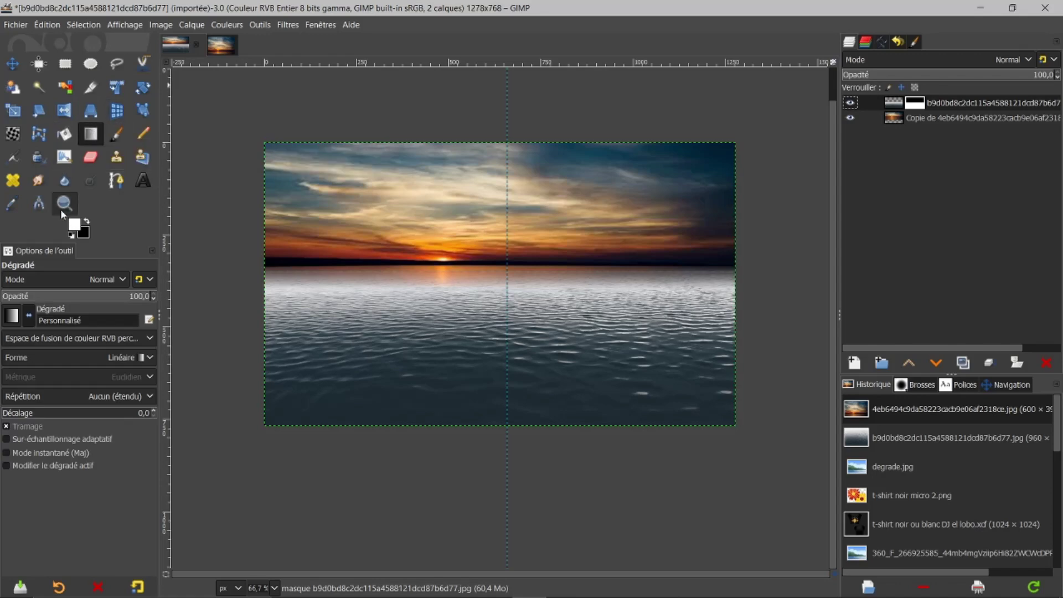
click(30, 314)
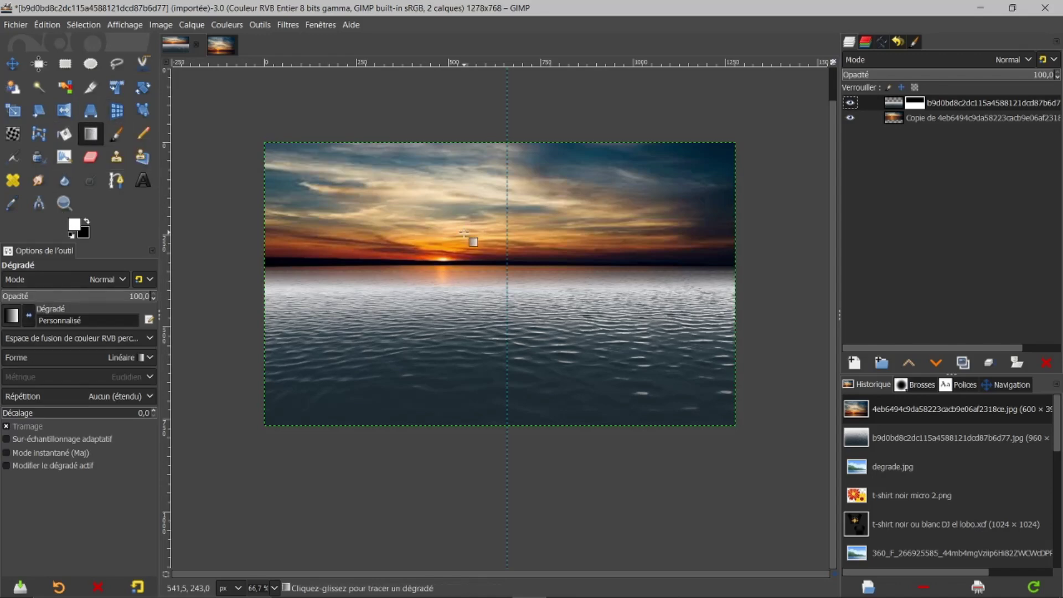
drag(507, 264, 506, 318)
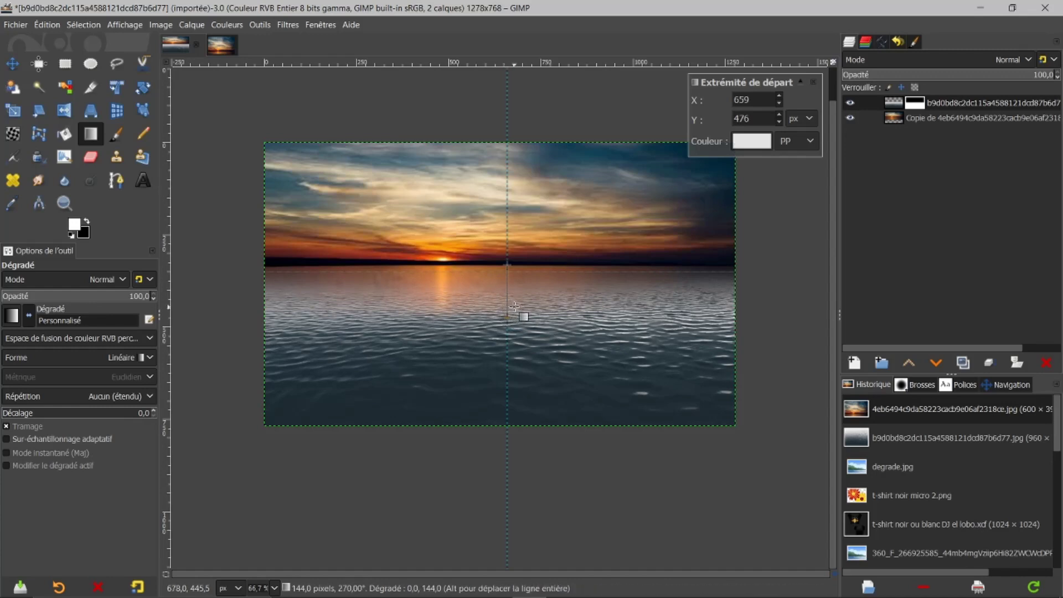
key(Return)
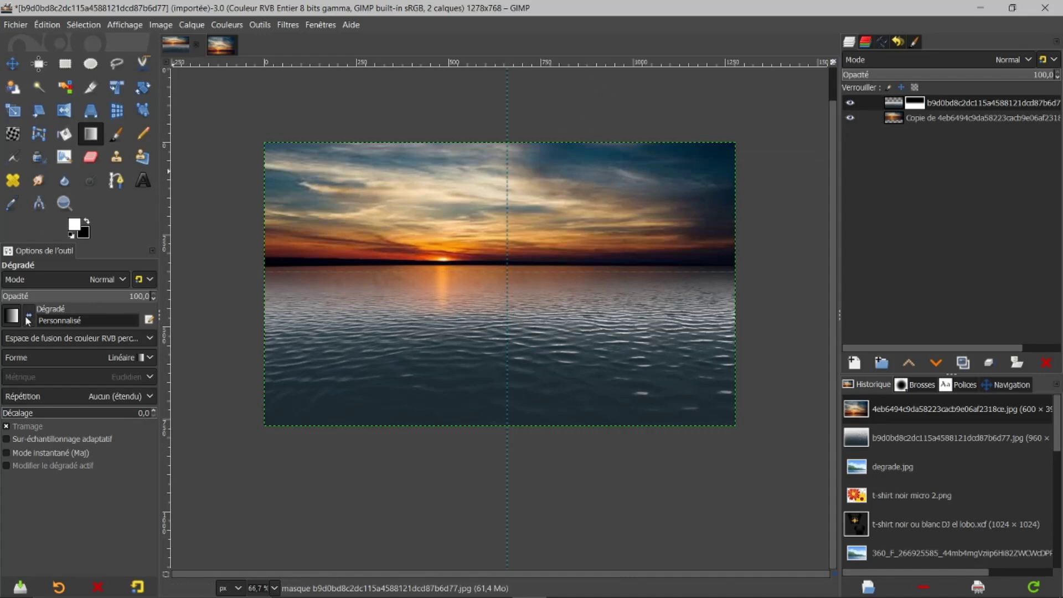
Remove the vertical guide from the image, and compare the blend with the water layer hidden and shown.
click(12, 63)
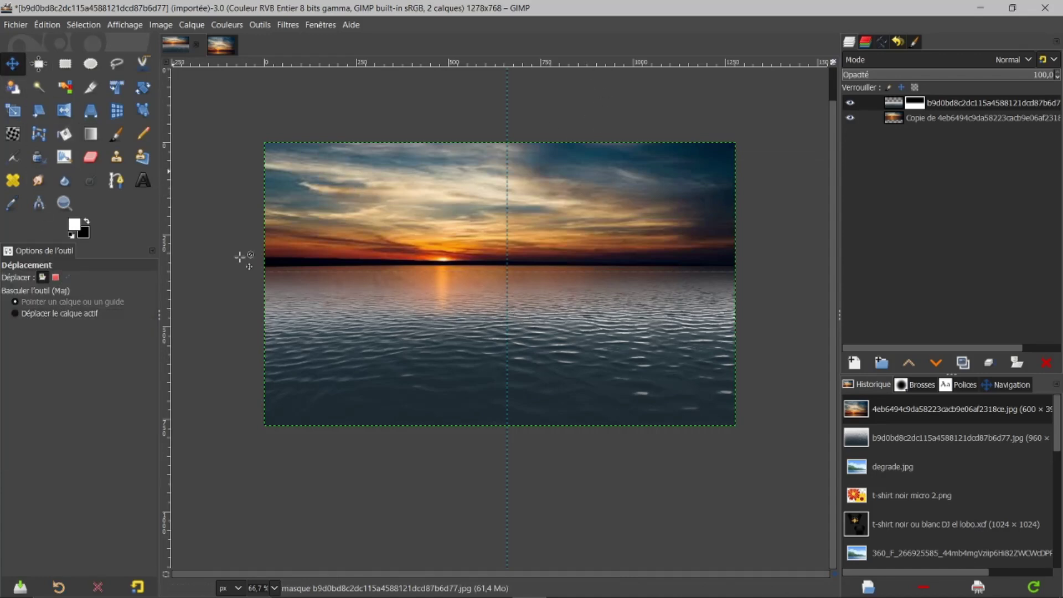
drag(507, 111, 58, 91)
click(851, 103)
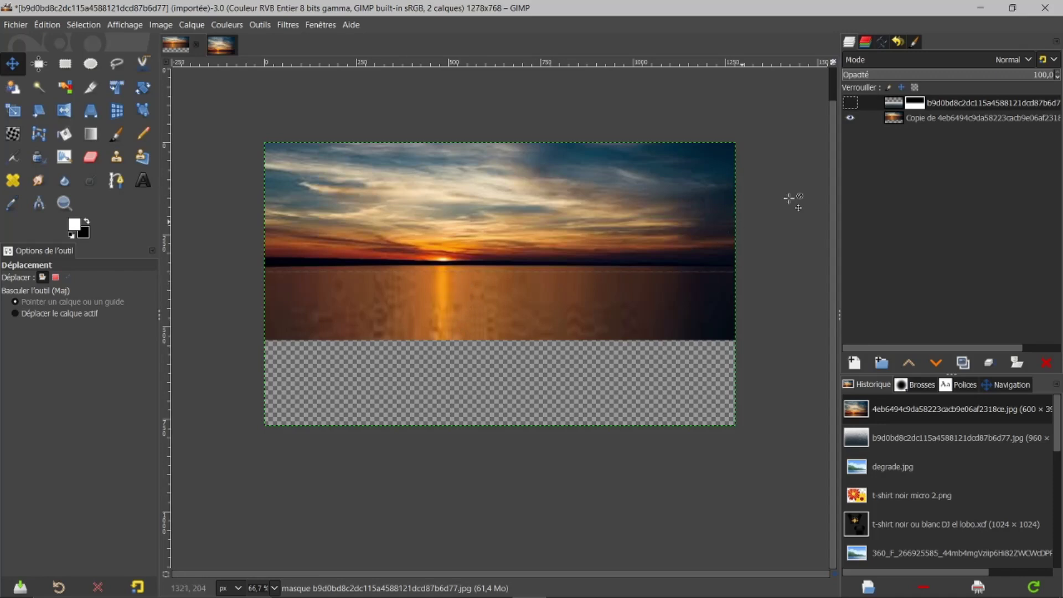
click(850, 103)
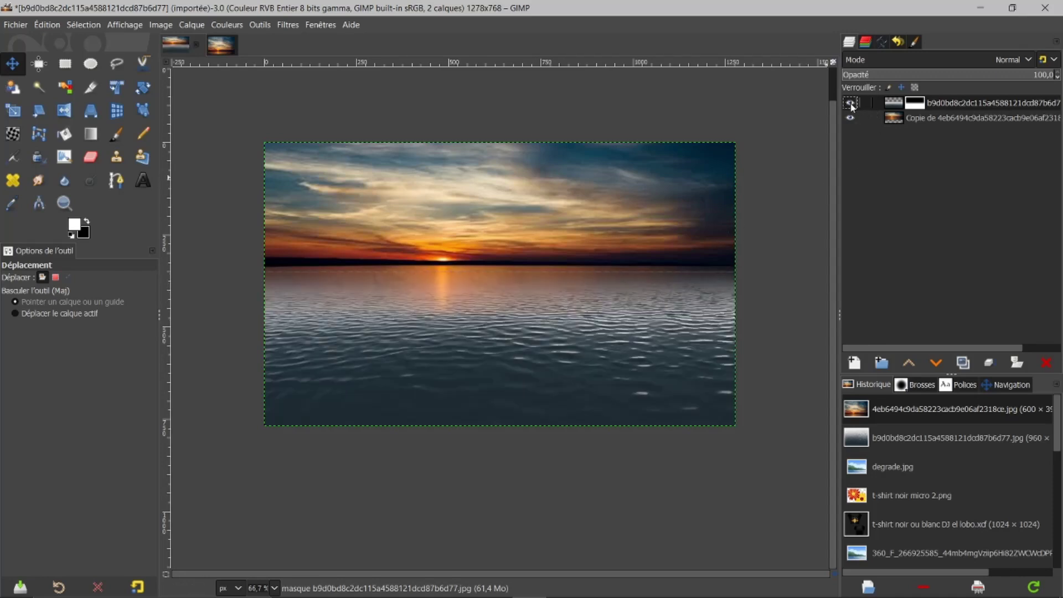